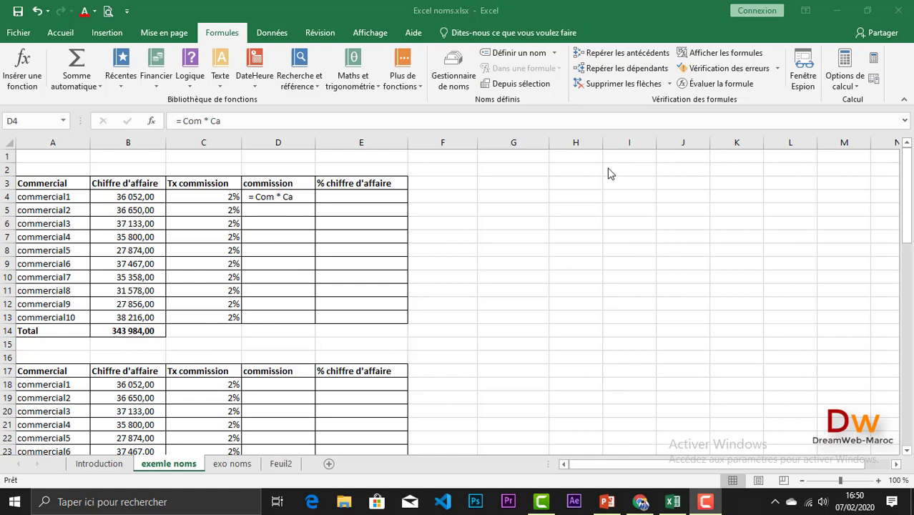
Review the outline about names on the Introduction sheet, and return to the exemle noms sheet
click(112, 466)
click(100, 463)
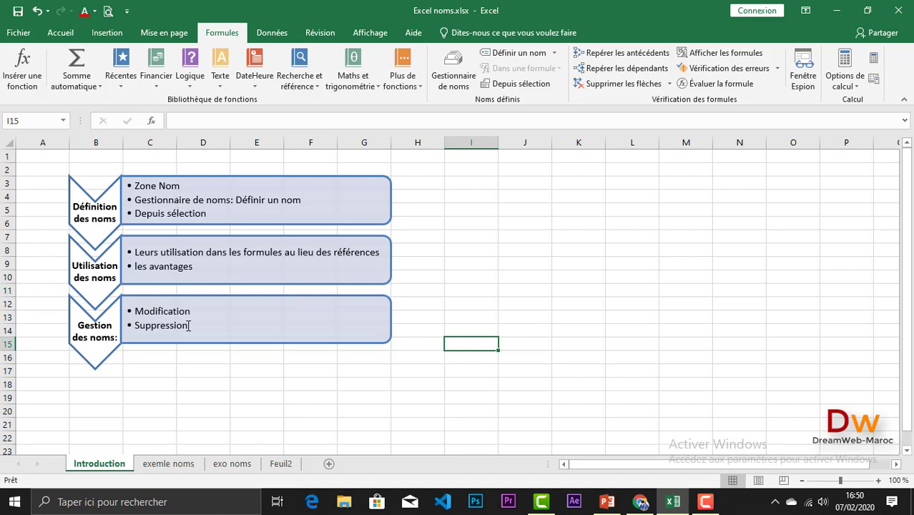
click(165, 464)
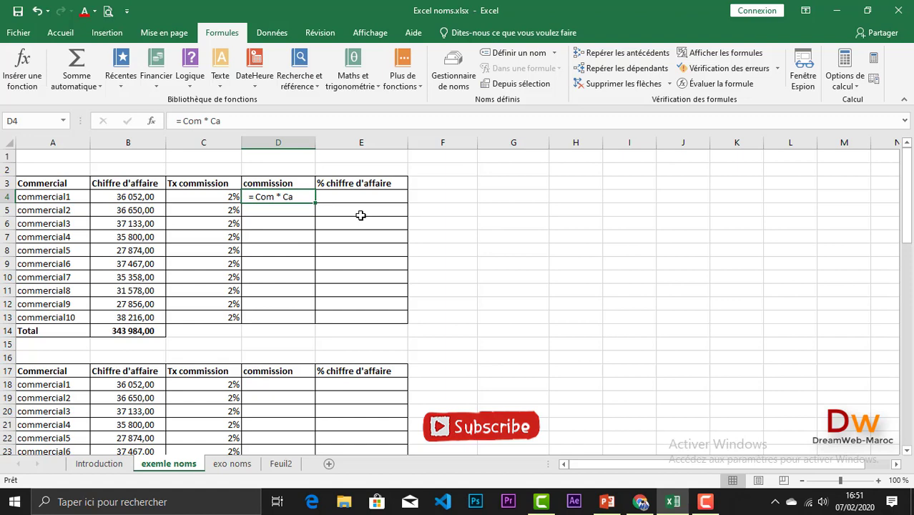
Clear the contents of the first commission cell, D4
key(Escape)
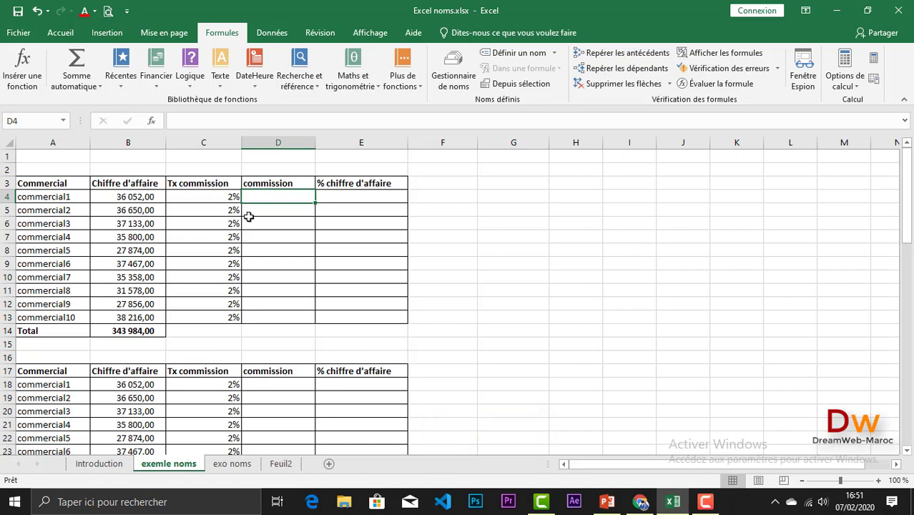
scroll(247, 222, down, 3)
scroll(248, 218, up, 3)
Try the cell-reference formula =C4*B4 in the first commission cell D4, and clear it again
text(=)
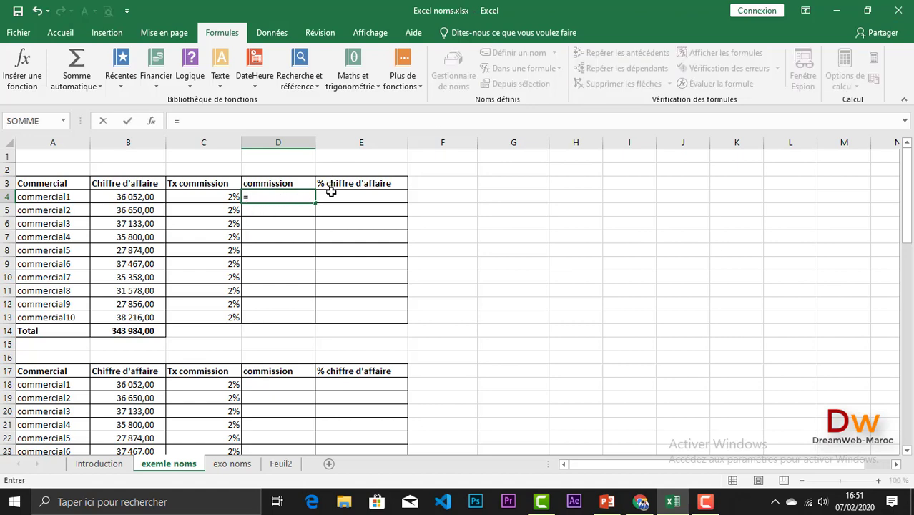
click(199, 197)
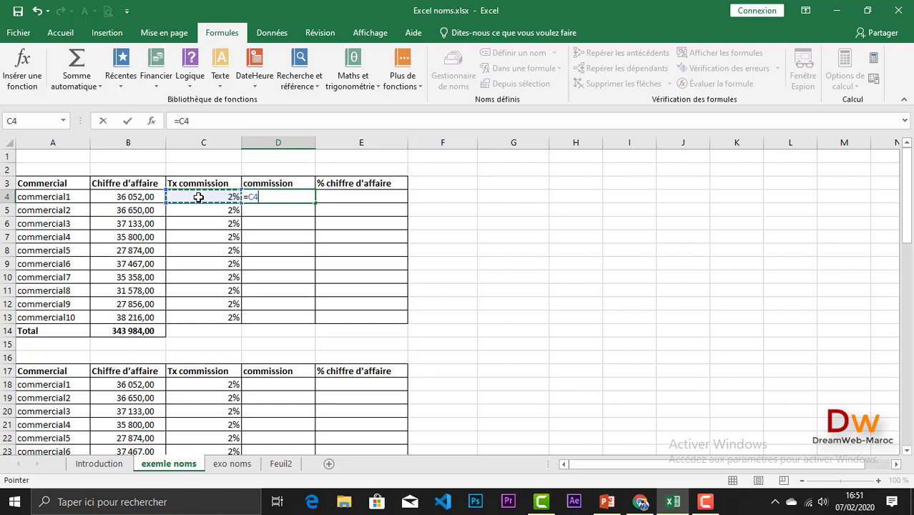
text(*)
click(138, 196)
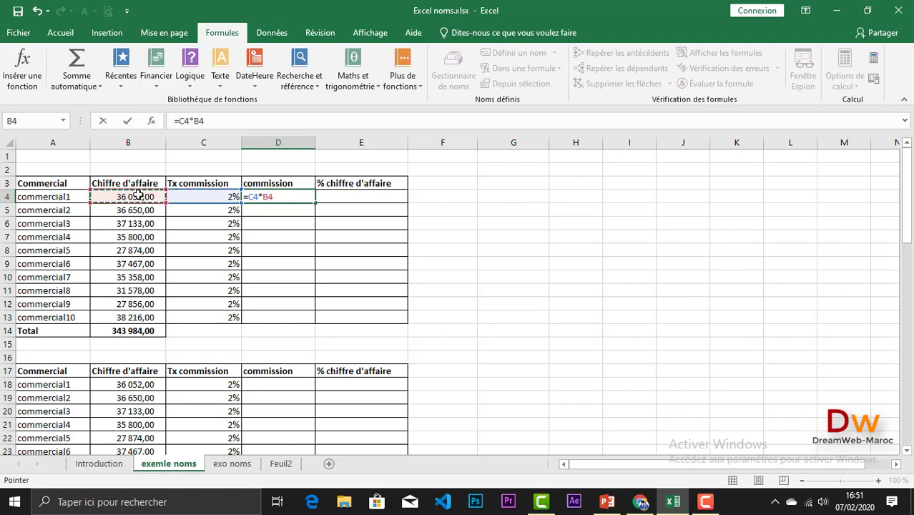
drag(273, 197, 245, 208)
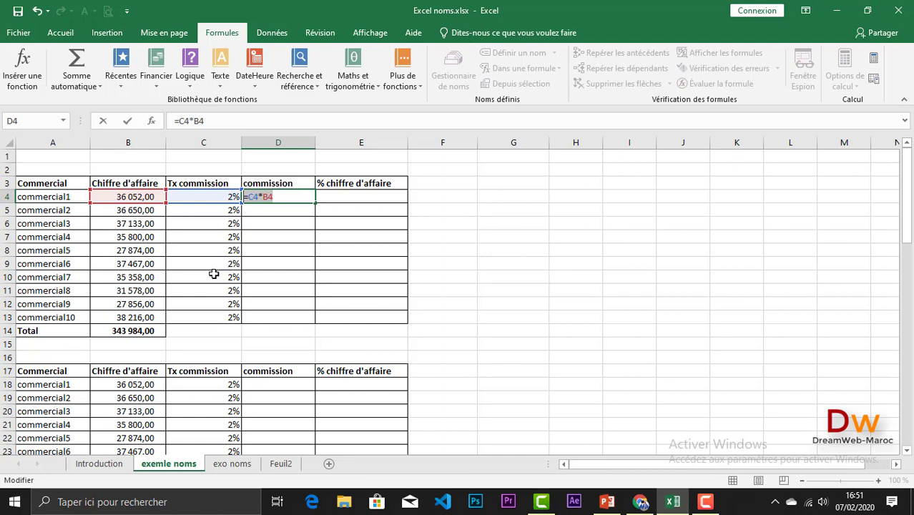
key(Return)
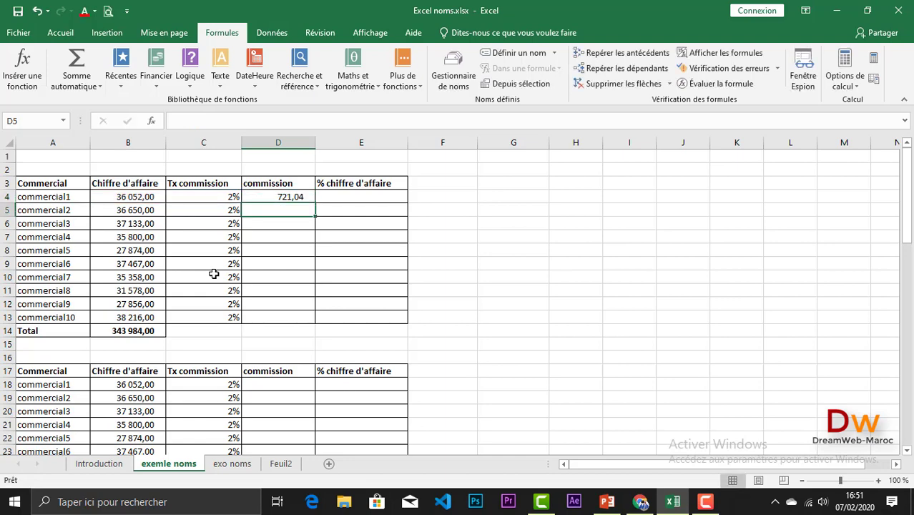
key(Up)
key(Delete)
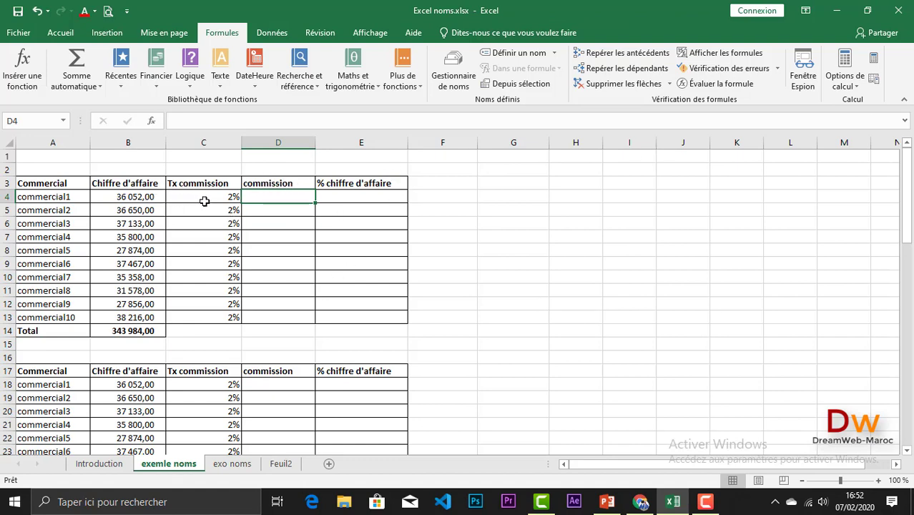
Define the name Ca for the Chiffre d'affaire values in B4:B13 of the first table
drag(160, 196, 151, 313)
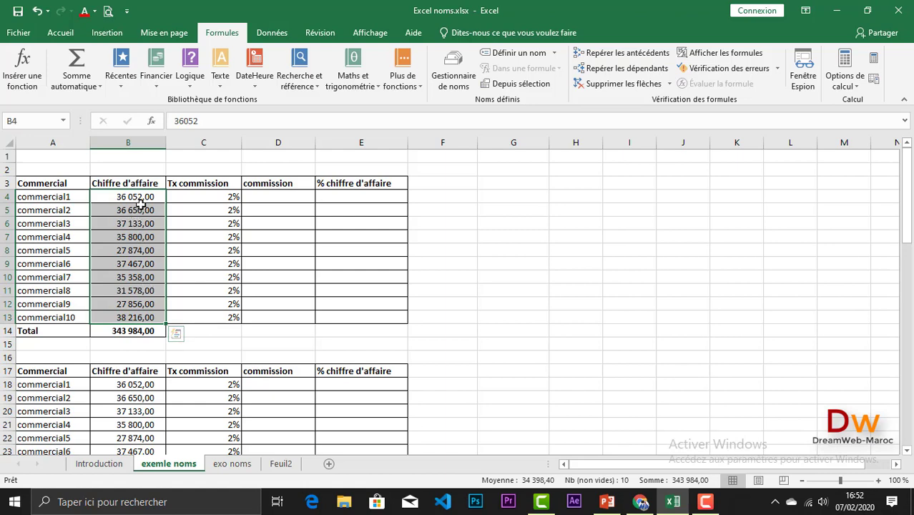
drag(216, 197, 210, 316)
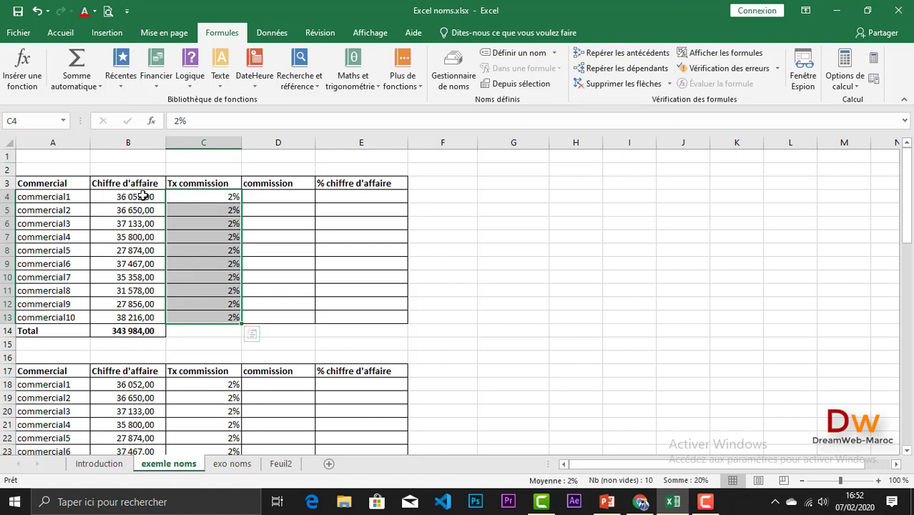
drag(136, 196, 134, 315)
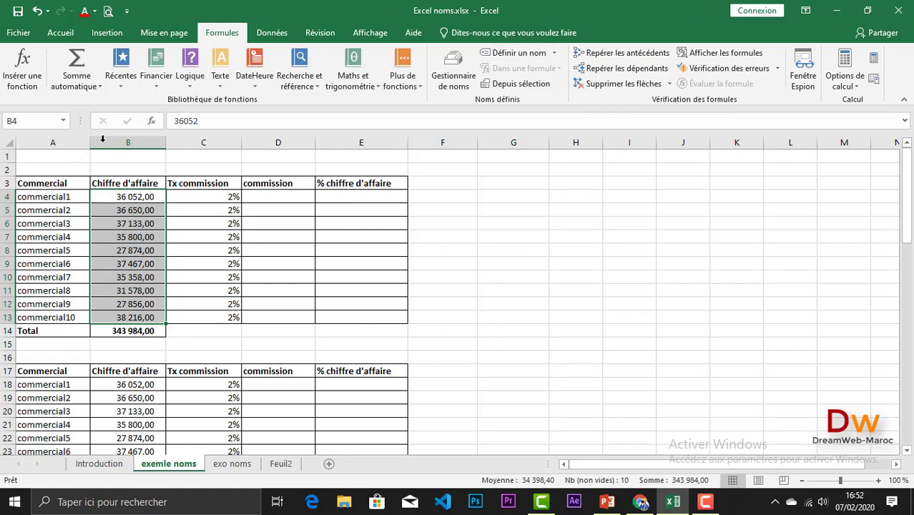
click(32, 120)
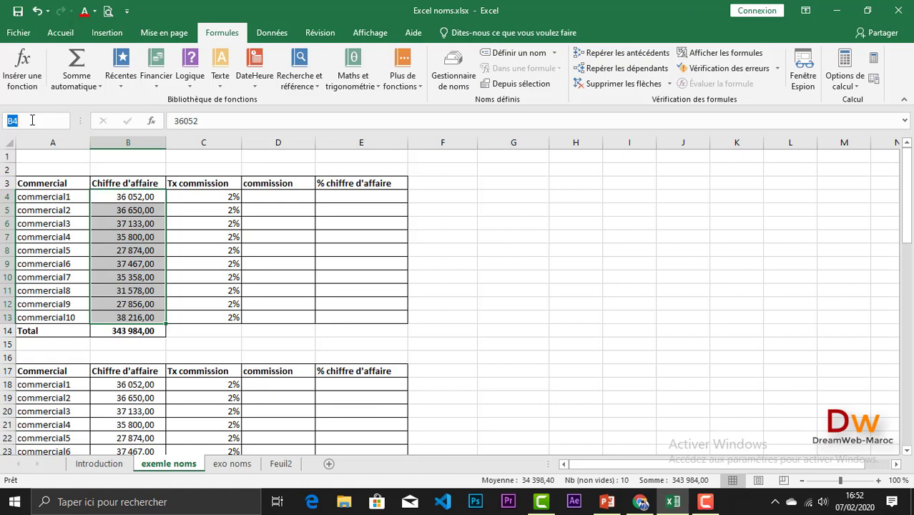
text(Ca)
key(Return)
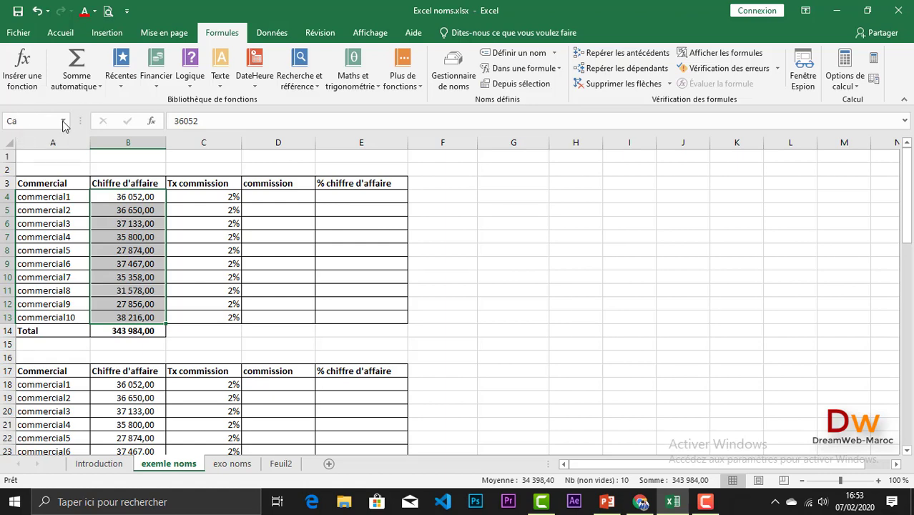
Select the range named Ca from the list of defined names to check which cells it covers
key(Escape)
click(63, 120)
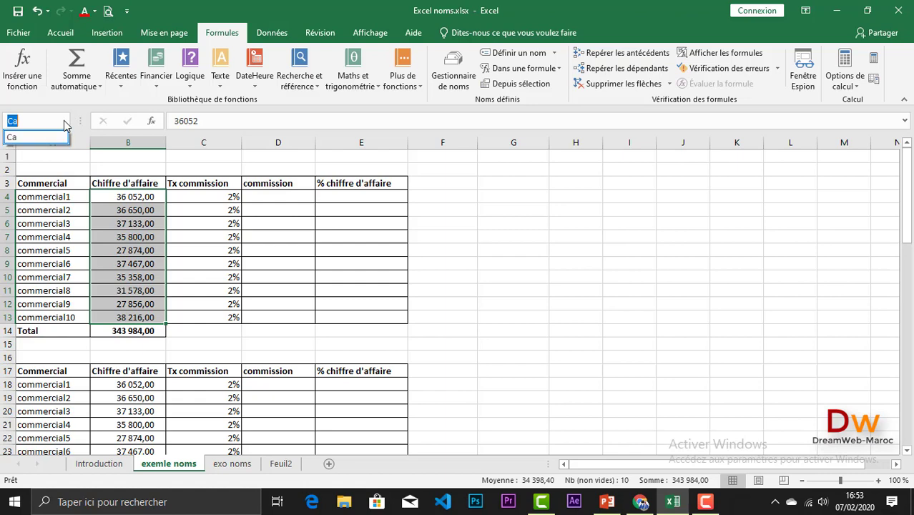
click(30, 140)
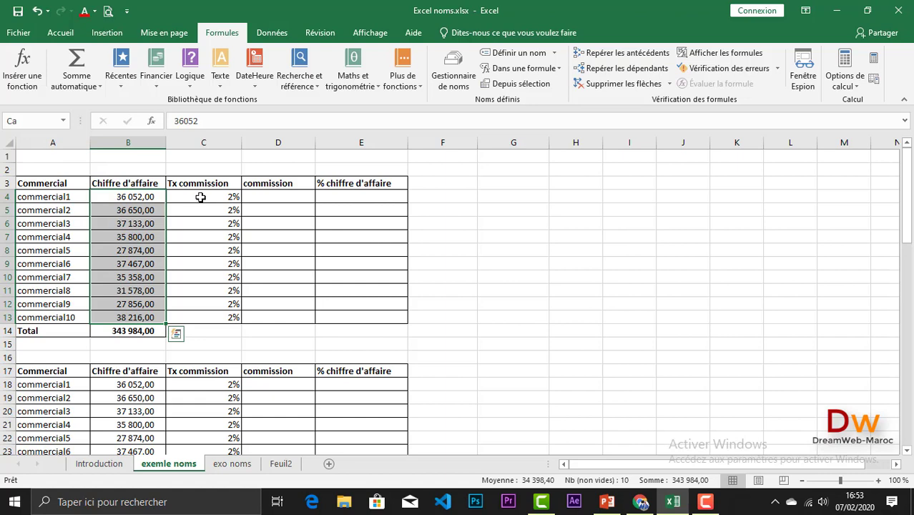
Define the name TxCom for the Tx commission values in C4:C13
click(195, 199)
drag(193, 213, 184, 317)
click(27, 122)
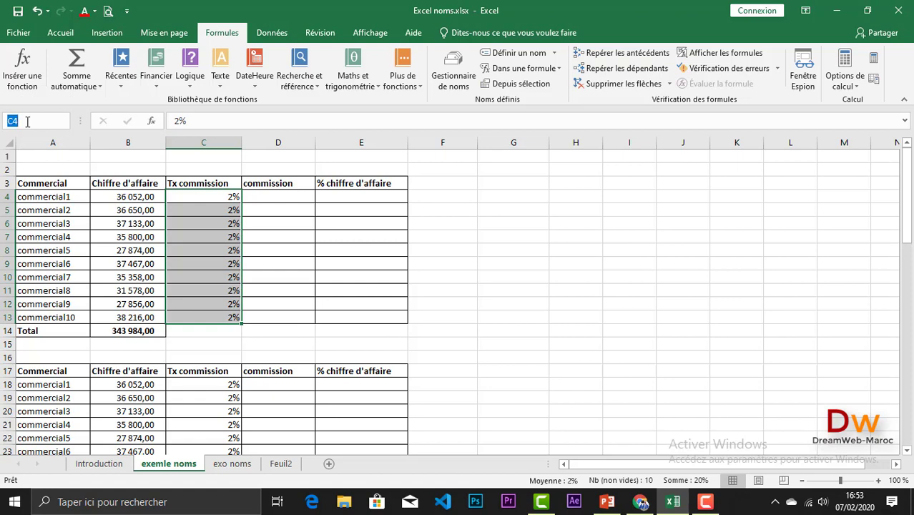
text(TxCom)
key(Return)
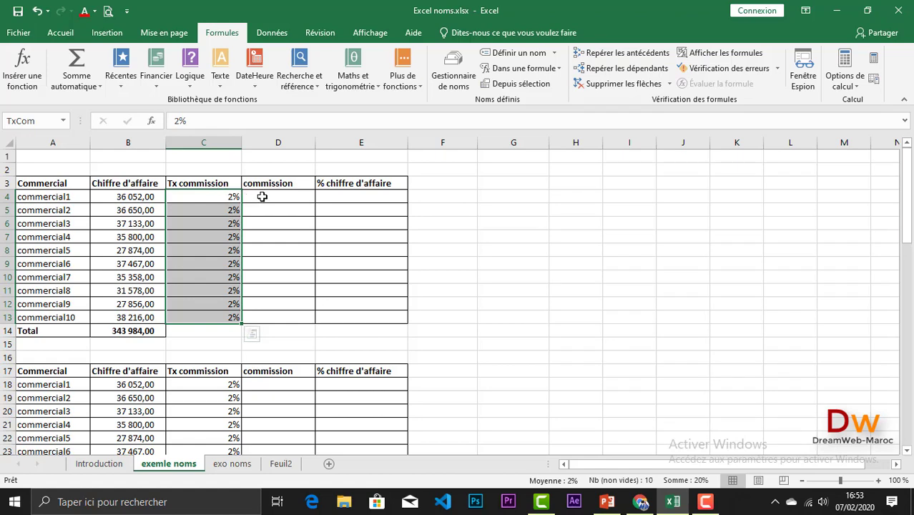
Calculate the first salesperson's commission in D4 with the named-range formula =Ca*TxCom
click(262, 196)
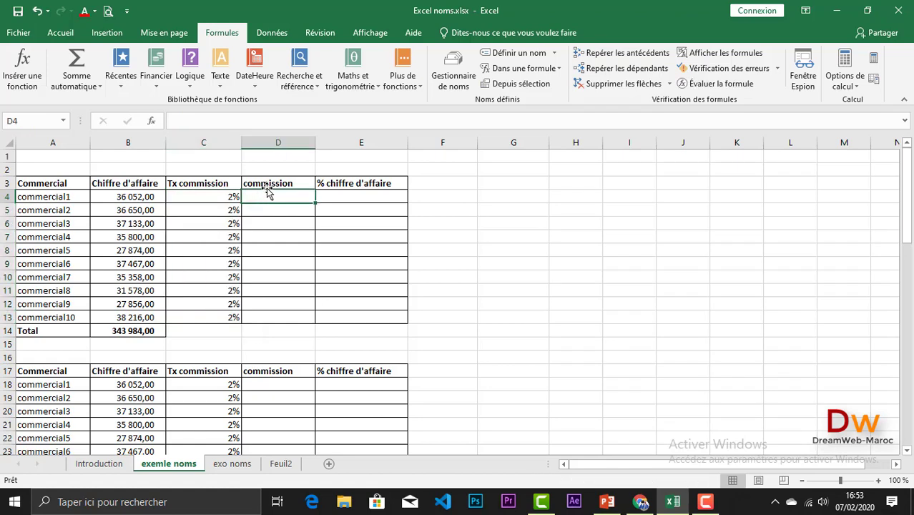
text(=)
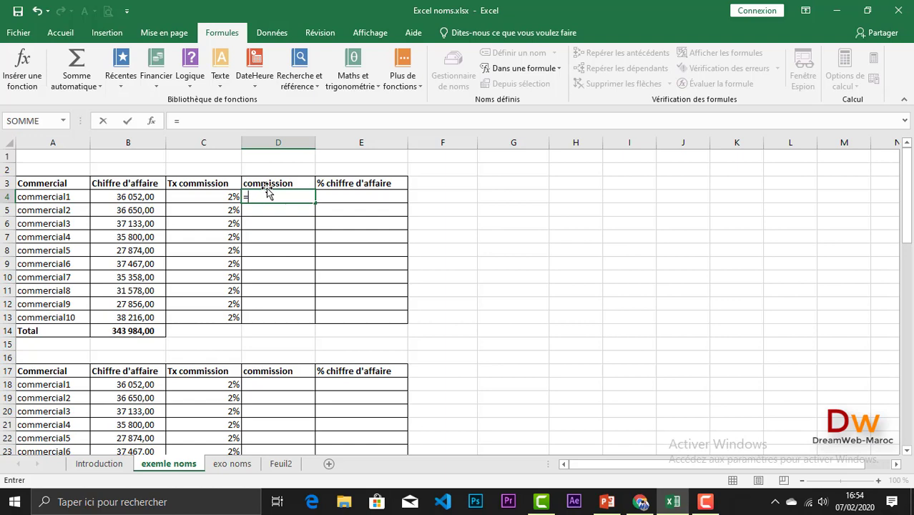
text(ca)
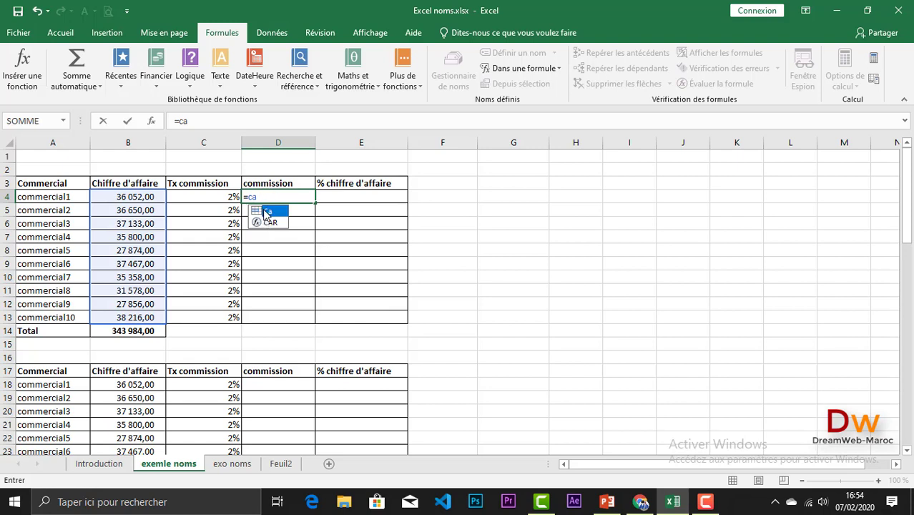
double_click(263, 211)
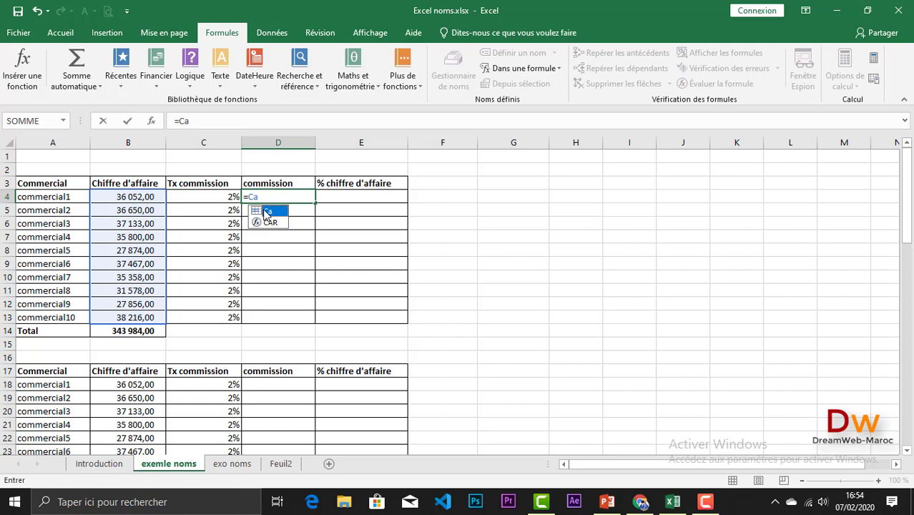
text(*tx)
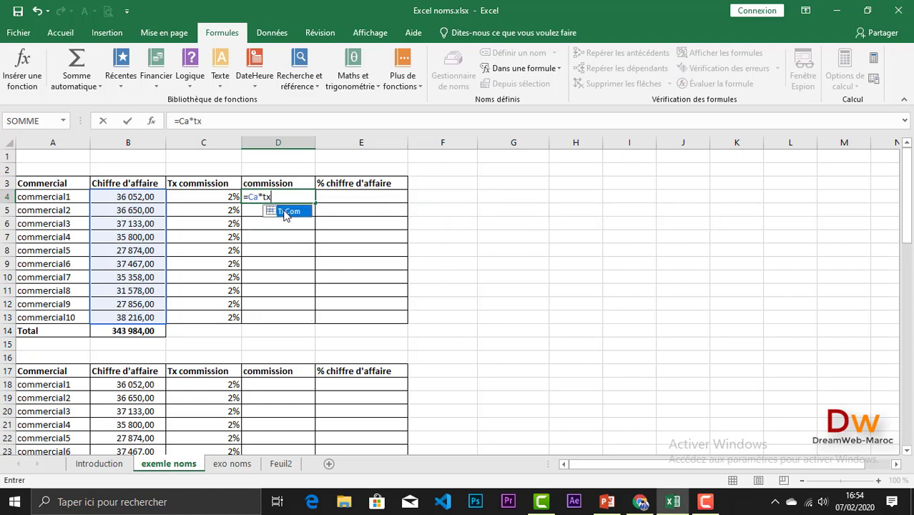
double_click(285, 211)
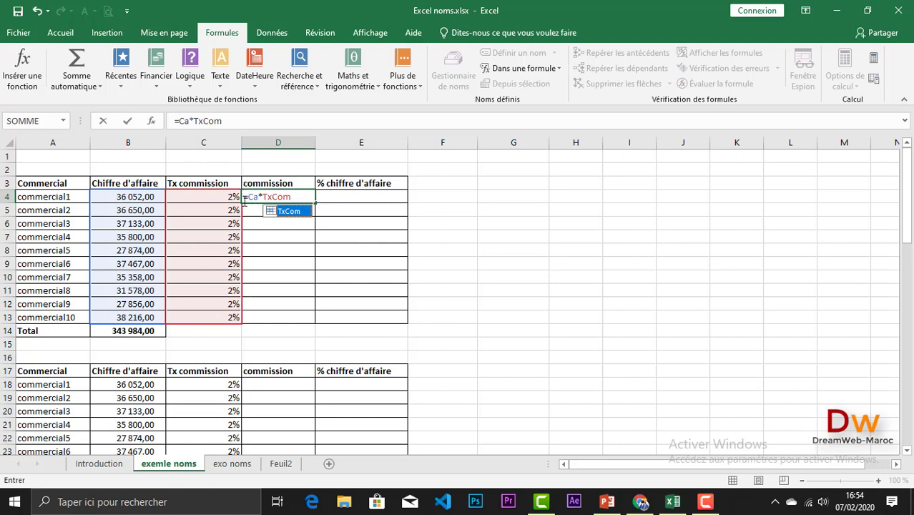
key(Return)
Fill the commission formula from D4 down to D13 and inspect the copied formula in D8
click(300, 200)
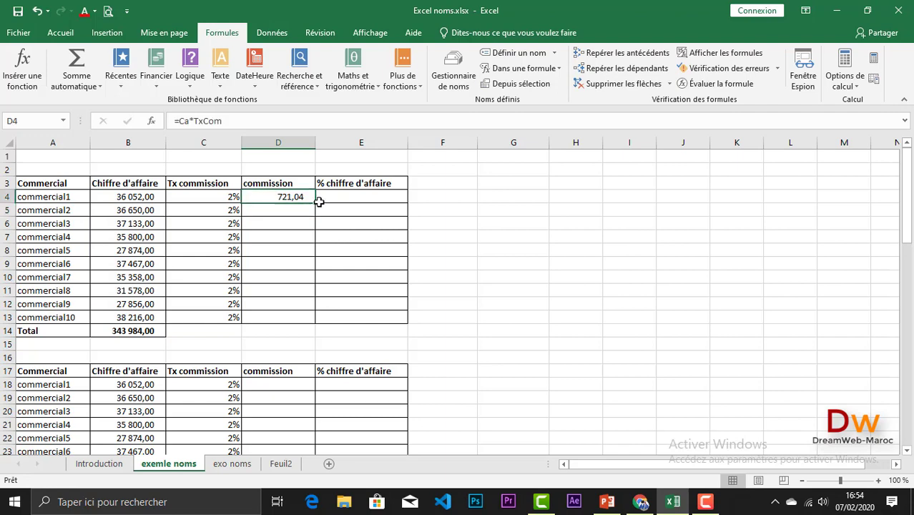
drag(315, 204, 292, 322)
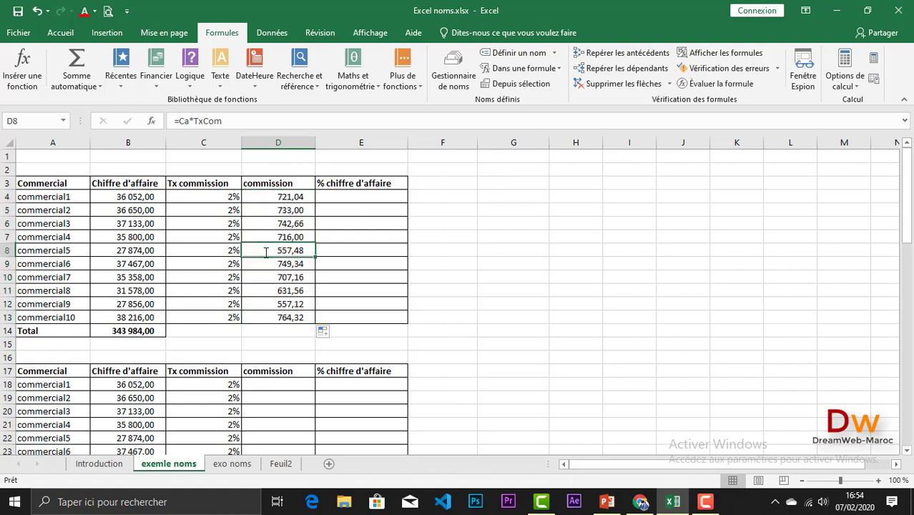
double_click(265, 251)
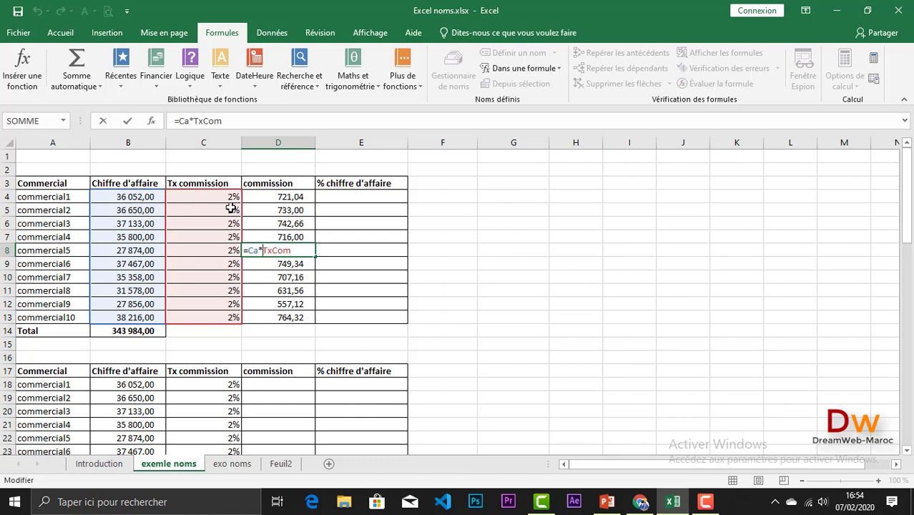
key(Return)
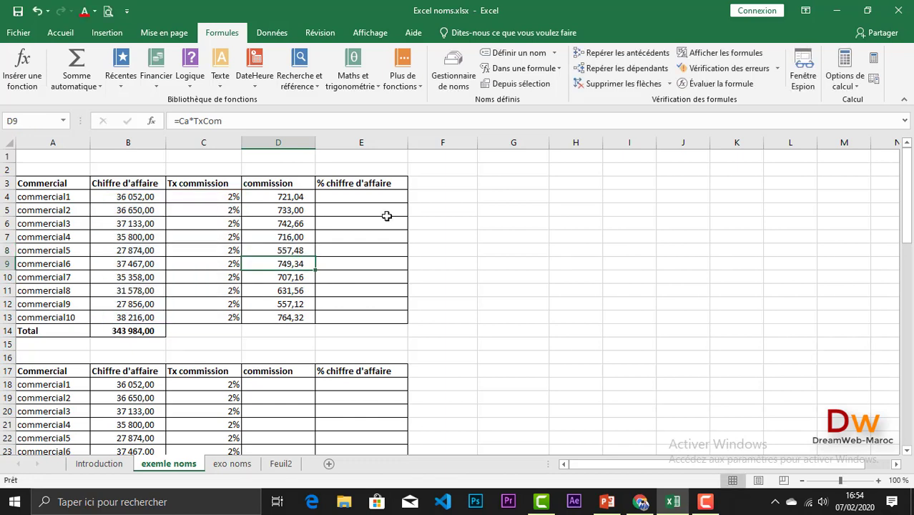
Define the name TotalCa for the total of the Chiffre d'affaire column in B14
click(341, 196)
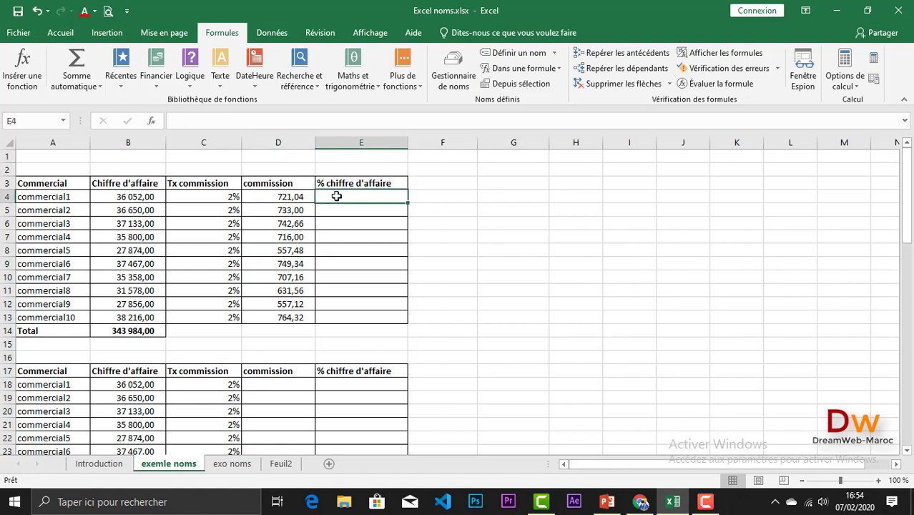
click(123, 198)
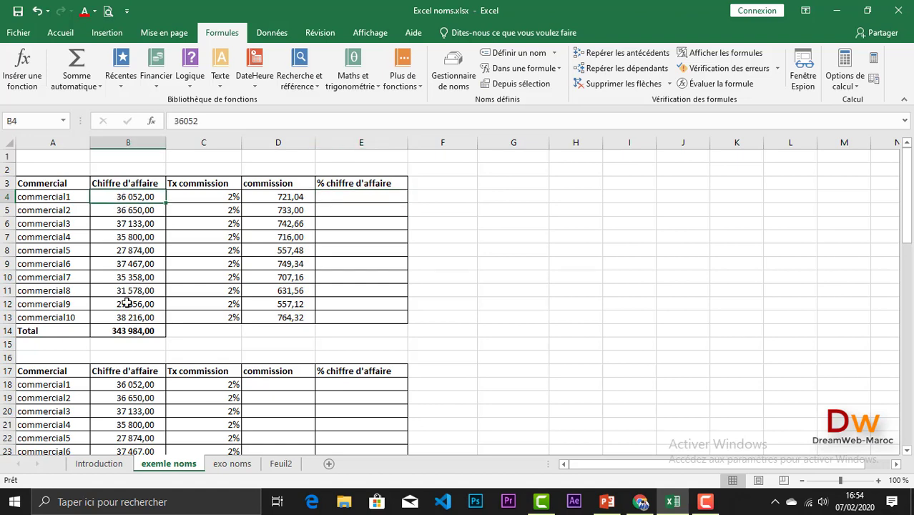
click(126, 330)
drag(133, 198, 131, 309)
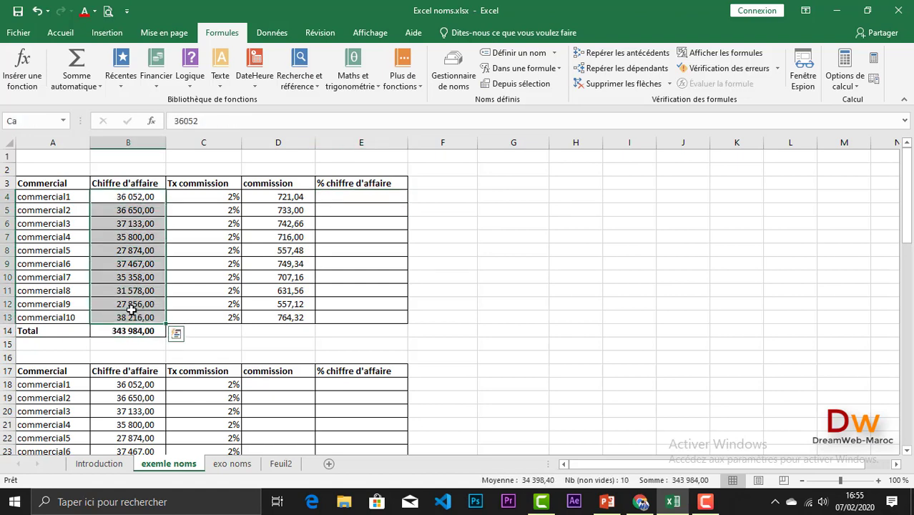
click(131, 333)
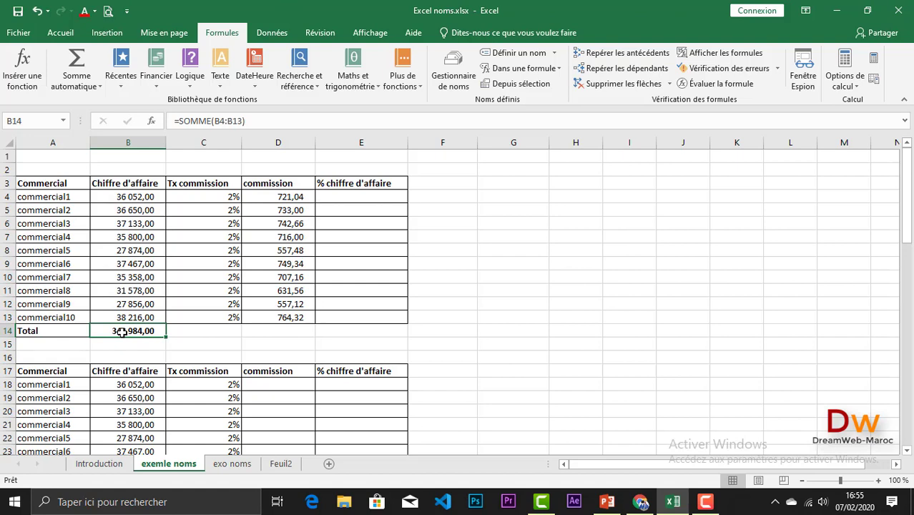
click(38, 118)
key(BackSpace)
text(TotalCa)
Calculate the first salesperson's turnover share in E4 with the named-range formula =Ca/TotalCa
click(332, 198)
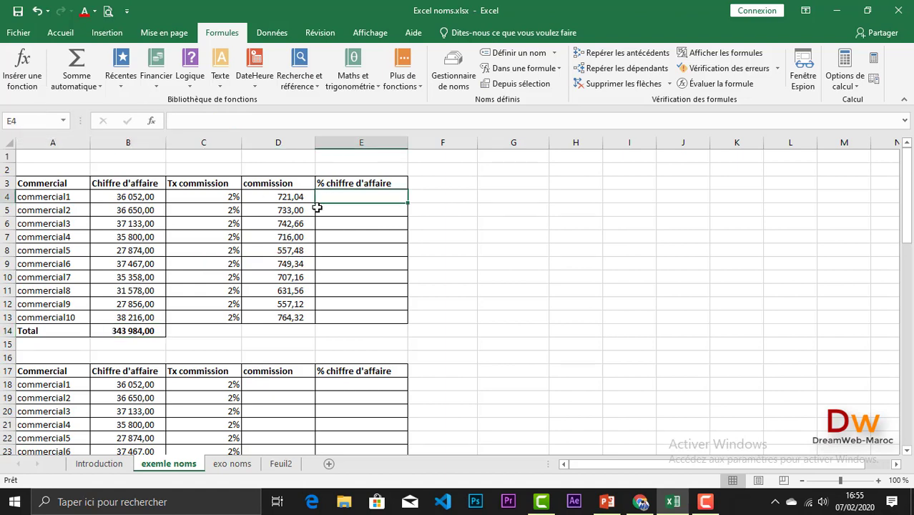
text(=)
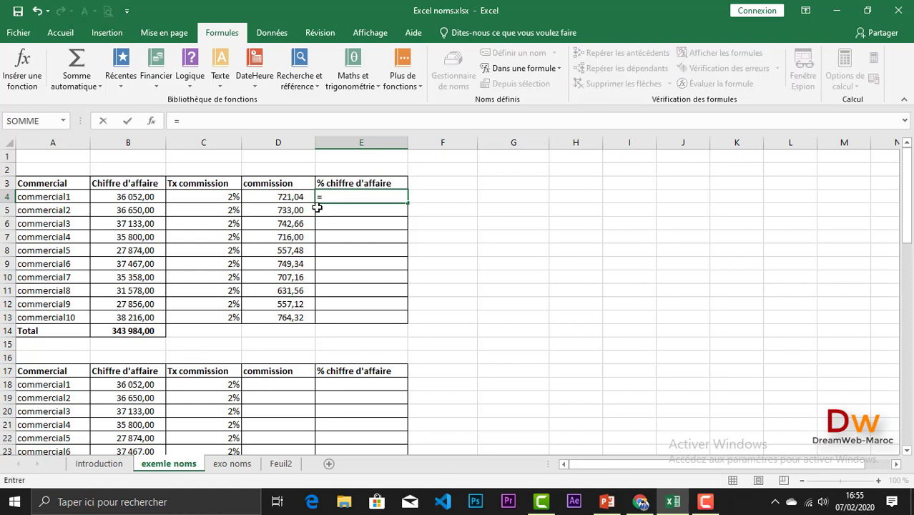
text(ca)
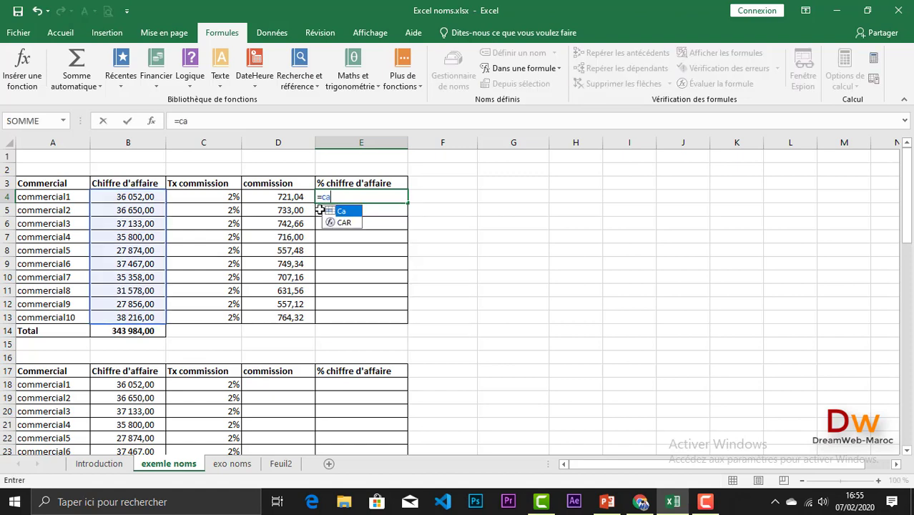
double_click(340, 213)
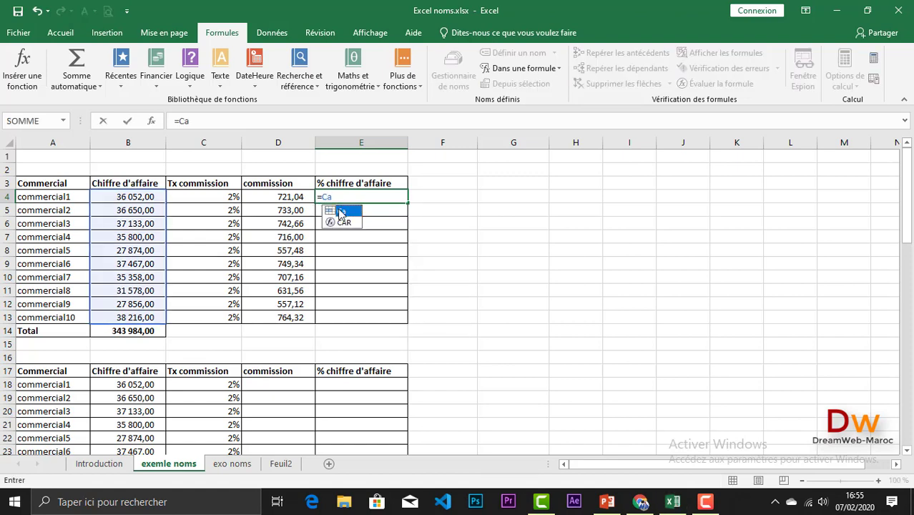
text(/t)
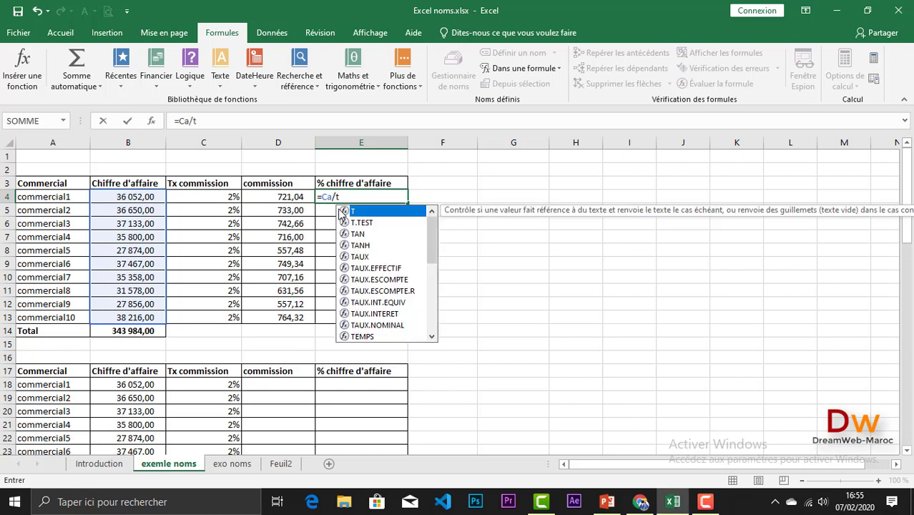
text(ol)
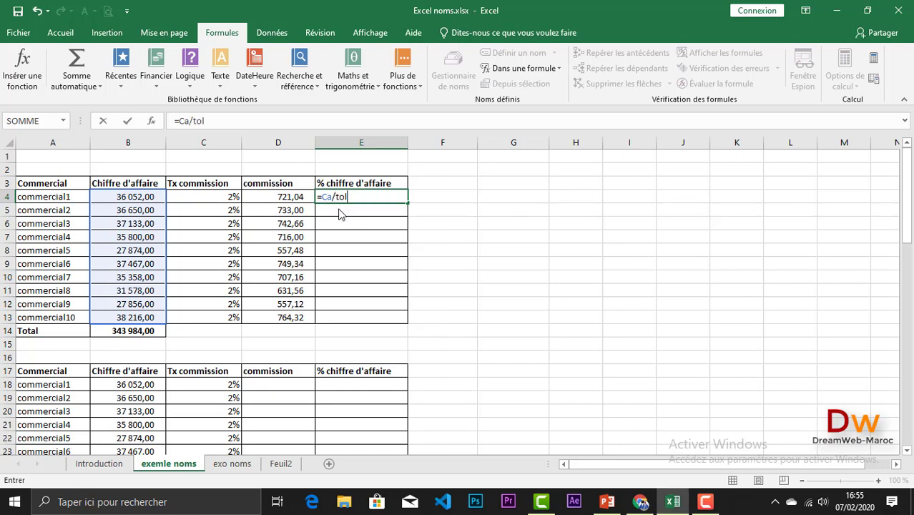
key(BackSpace)
double_click(347, 212)
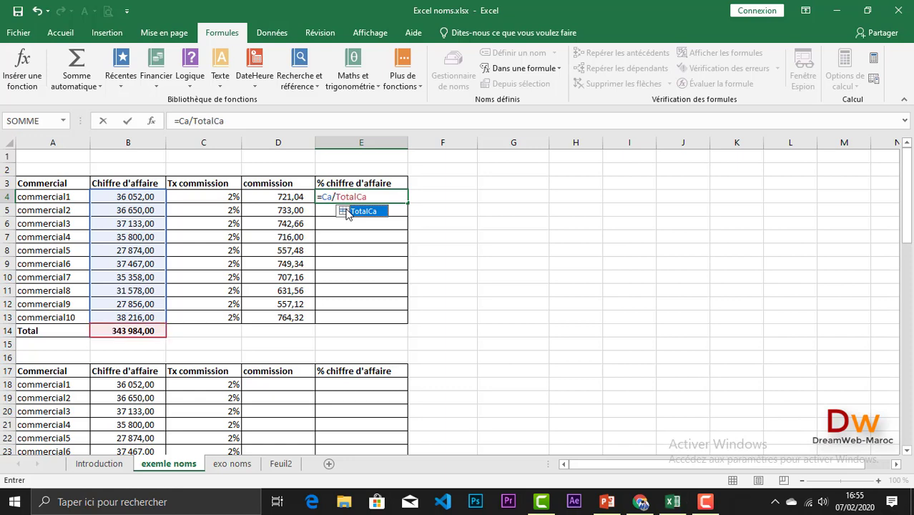
key(Return)
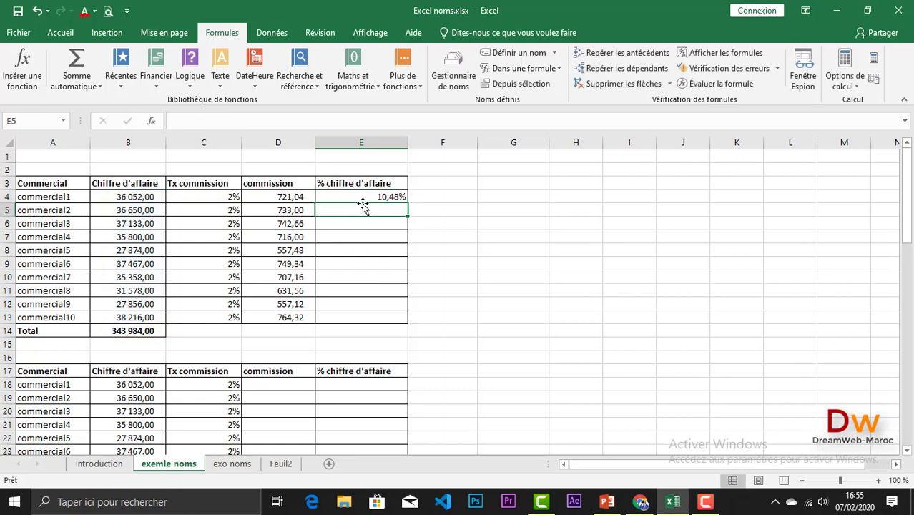
Fill the turnover share formula from E4 down to E13 and inspect the copied formula in E7
click(364, 199)
drag(401, 205, 384, 323)
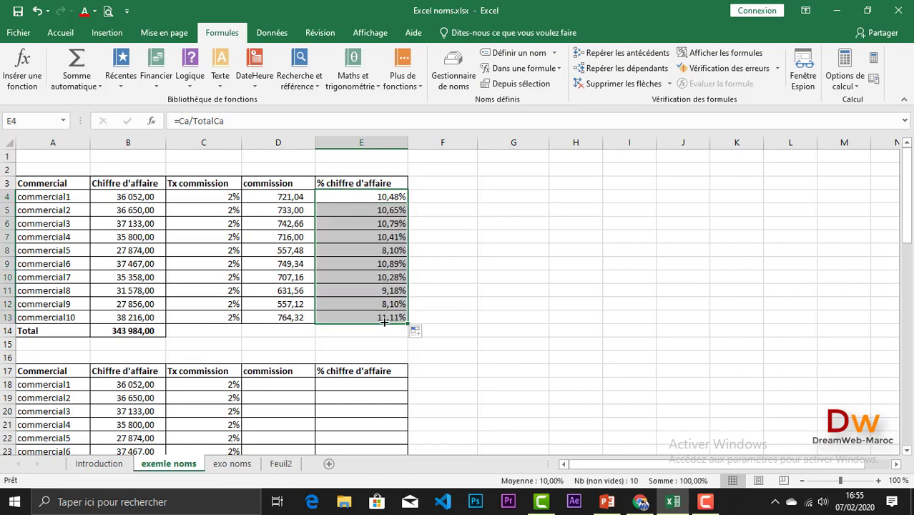
click(357, 242)
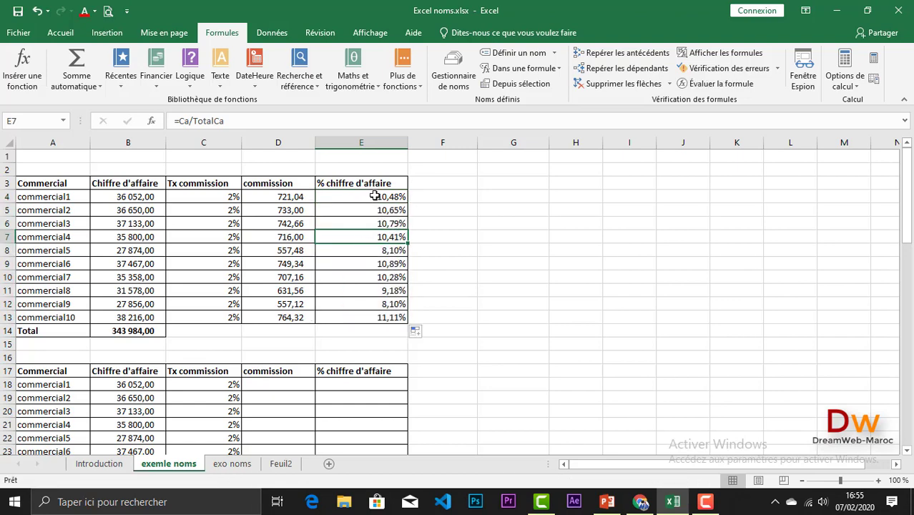
Select the % chiffre d'affaire values in E4:E13 and check which number format they use
drag(351, 196, 351, 315)
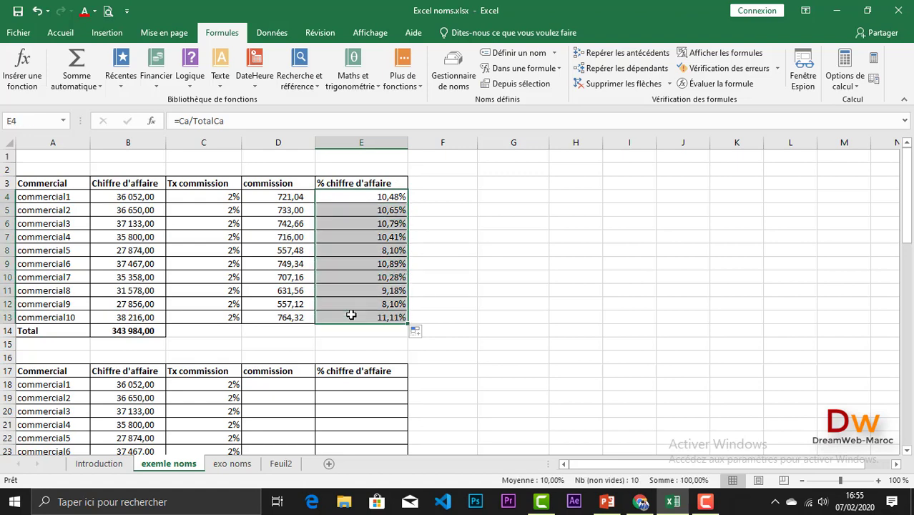
click(15, 36)
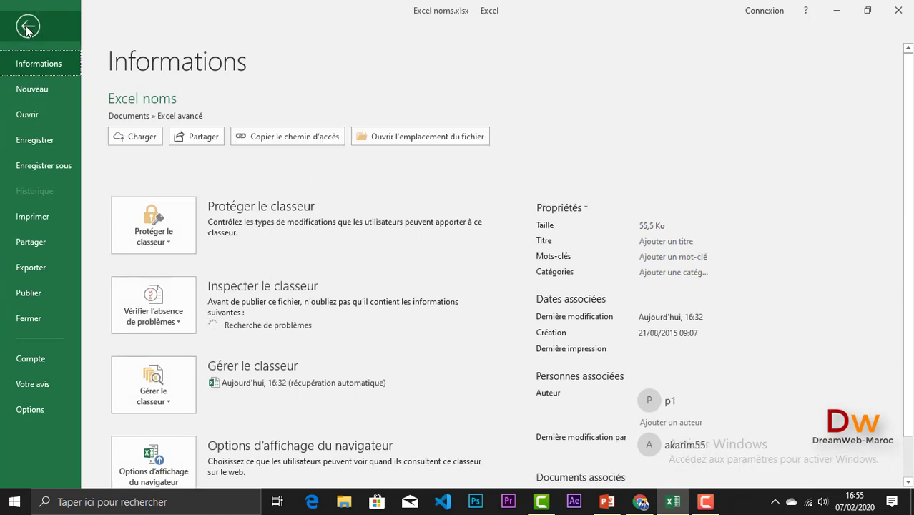
click(27, 27)
click(69, 35)
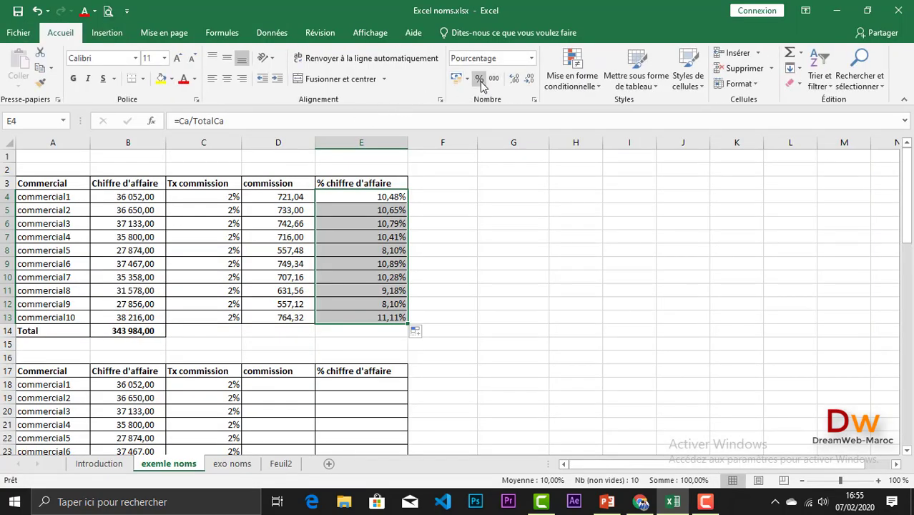
click(360, 250)
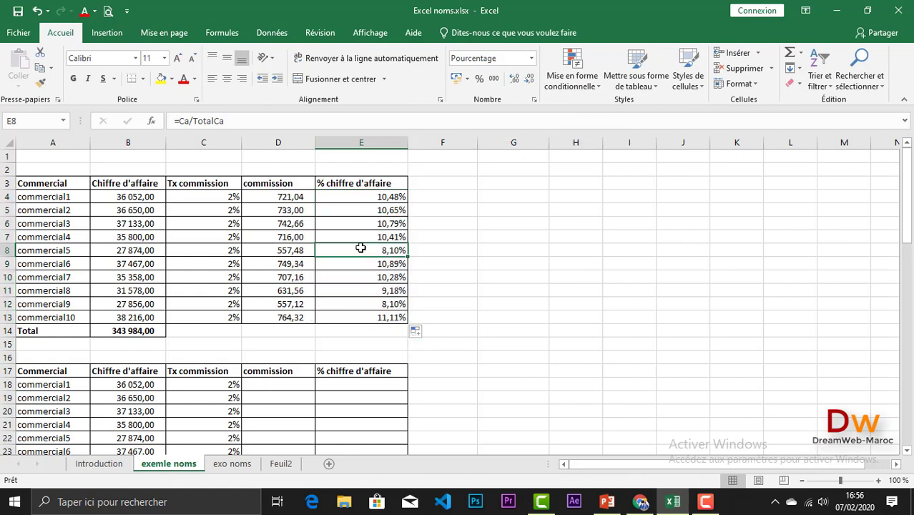
Look over the other commission tables below the first one and compare them with it
scroll(360, 248, down, 2)
scroll(360, 247, down, 1)
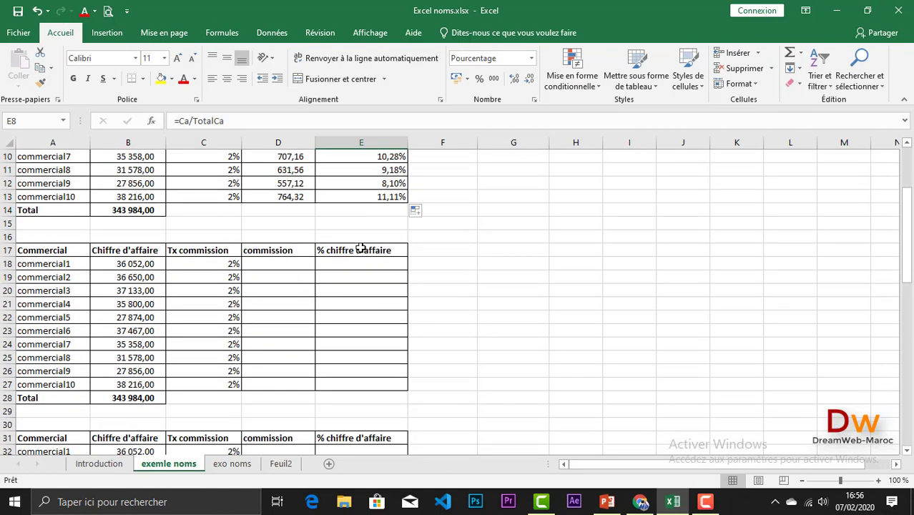
scroll(360, 247, down, 1)
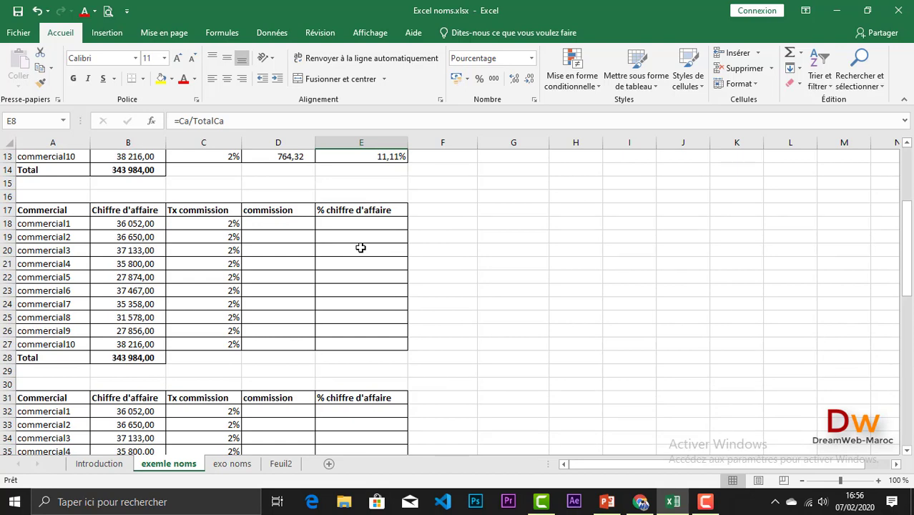
scroll(361, 248, down, 1)
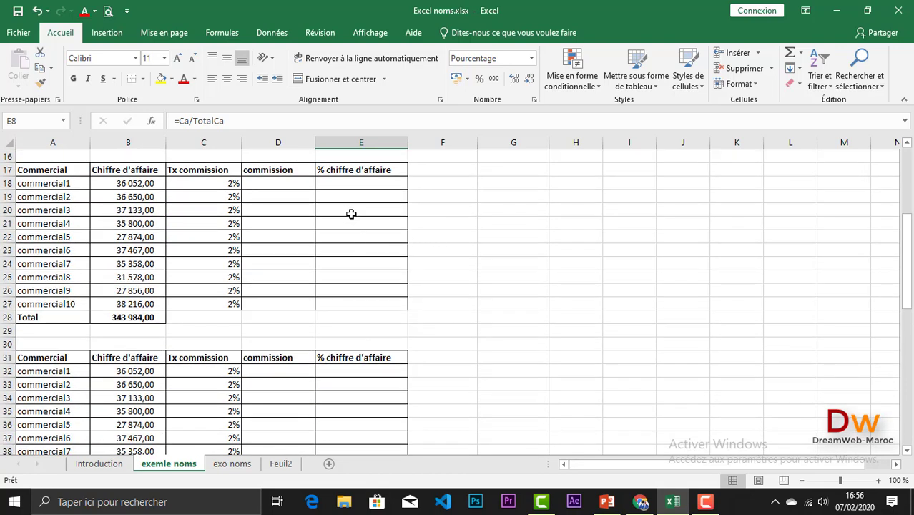
scroll(351, 213, up, 5)
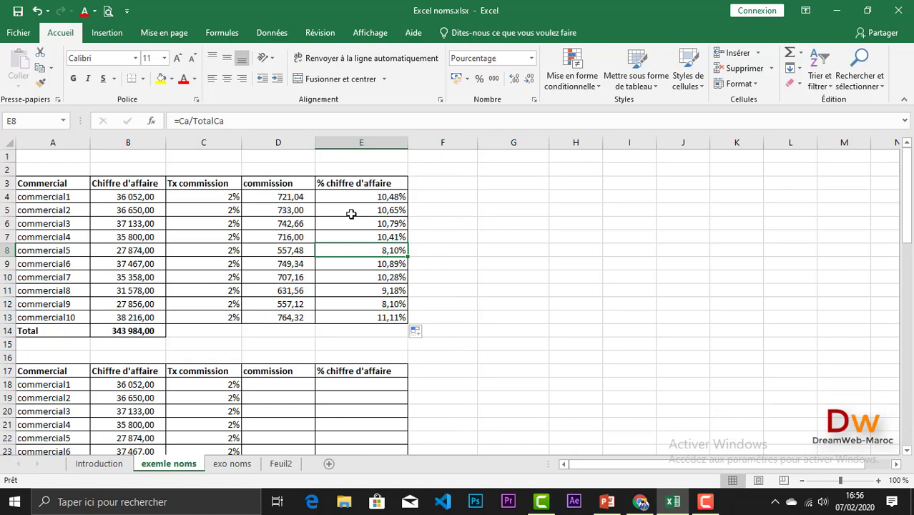
scroll(283, 210, down, 3)
scroll(283, 210, down, 1)
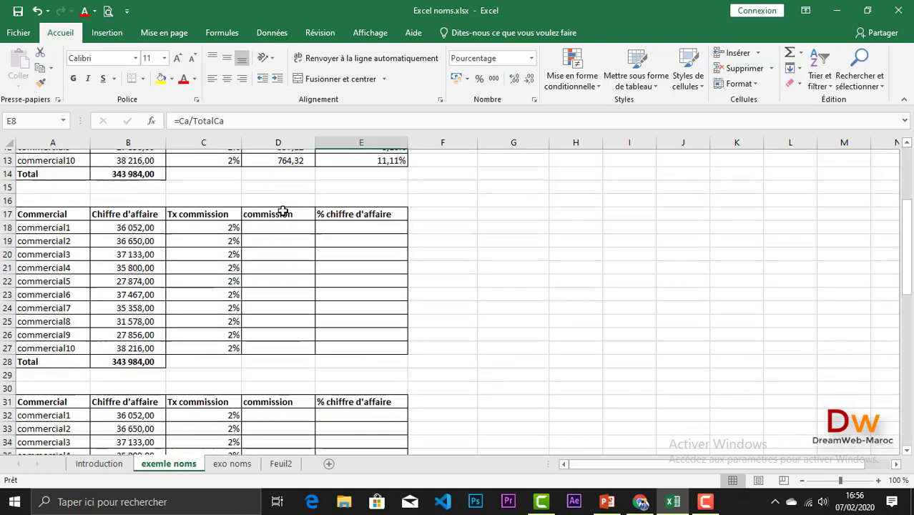
scroll(284, 210, up, 4)
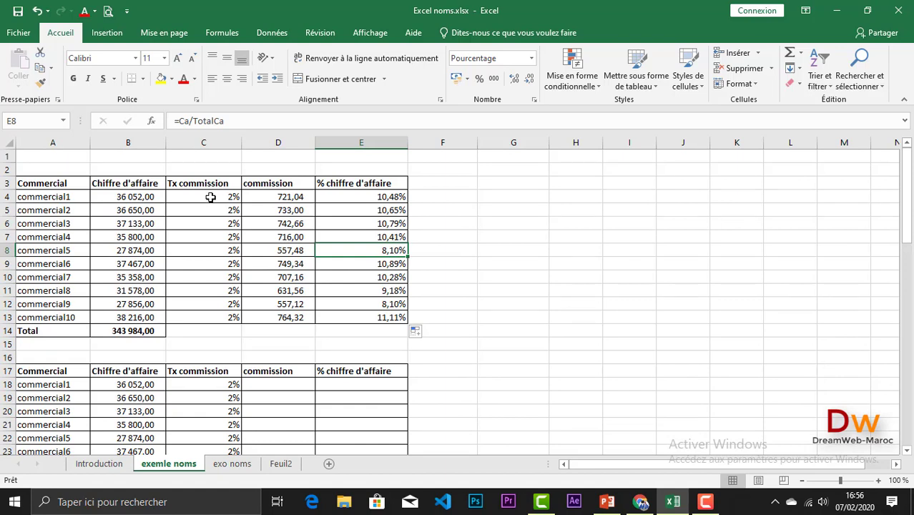
Select the Tx commission values in C4:C13 and check the name assigned to that range
drag(211, 198, 204, 317)
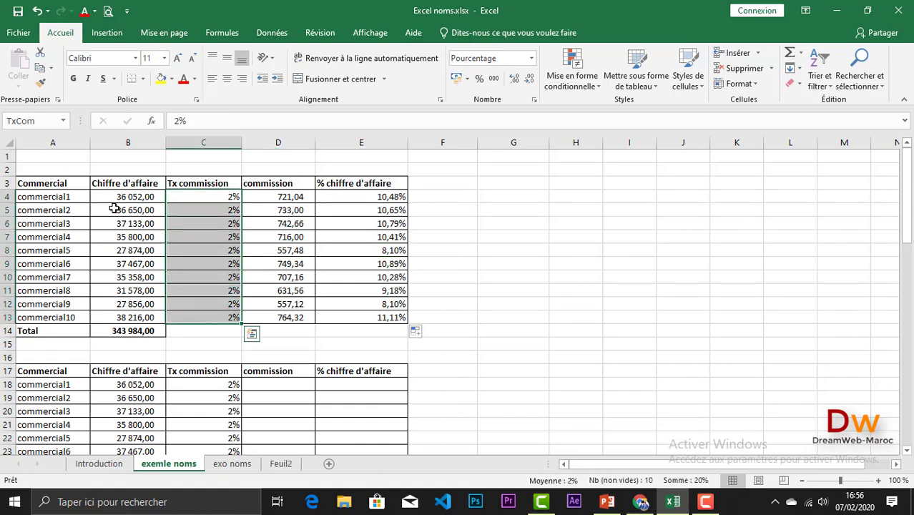
click(44, 121)
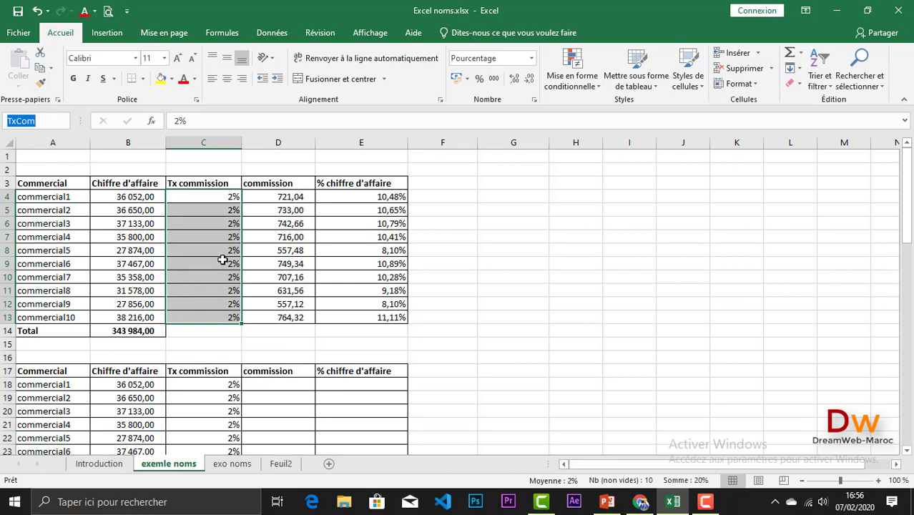
click(222, 259)
Define the name Chiffre_d_affaire for the second table's turnover values in B18:B27, with the scope set to Classeur
scroll(222, 259, down, 2)
scroll(222, 259, down, 2)
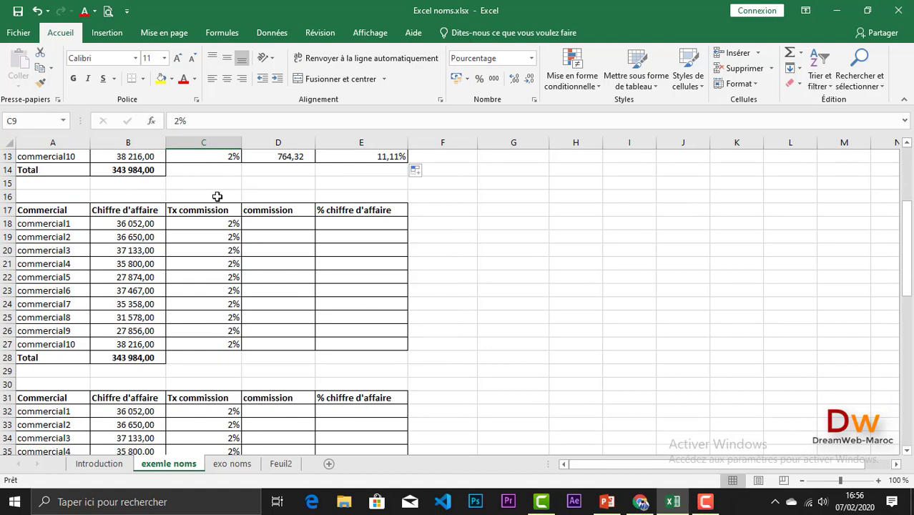
drag(124, 226, 119, 338)
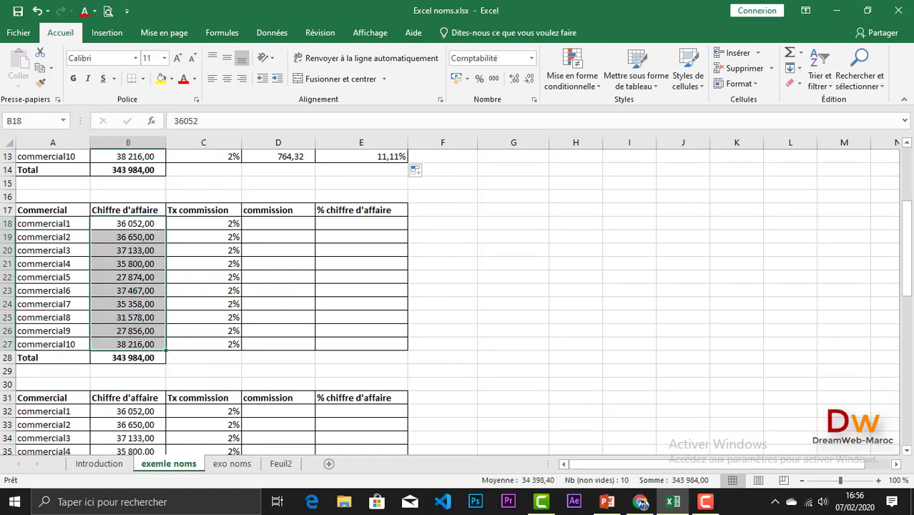
click(230, 33)
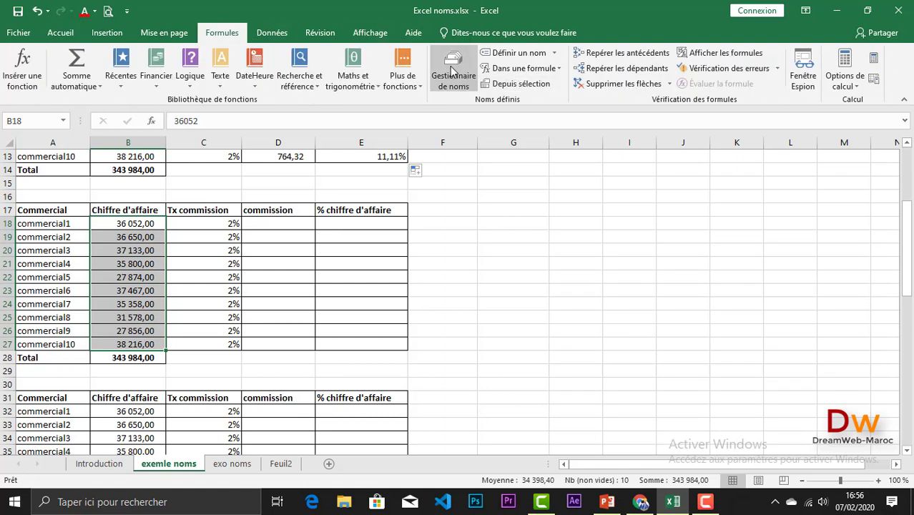
click(504, 57)
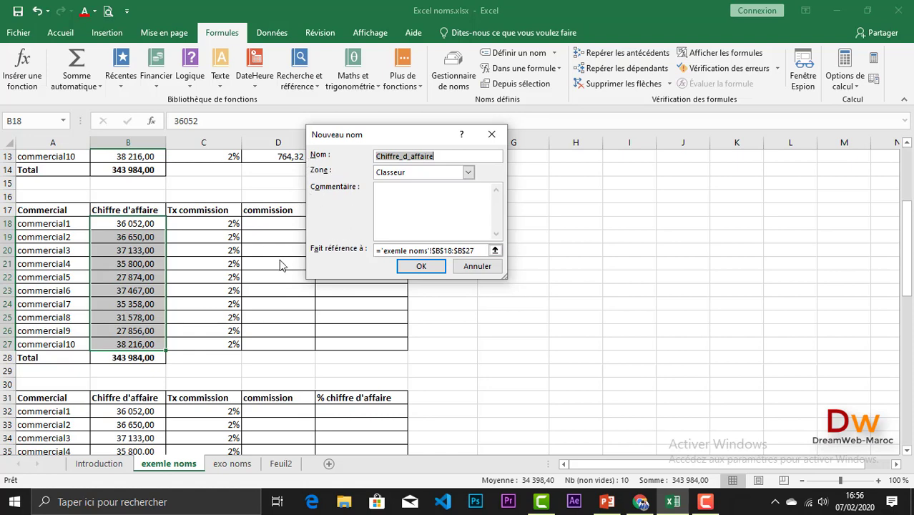
click(436, 250)
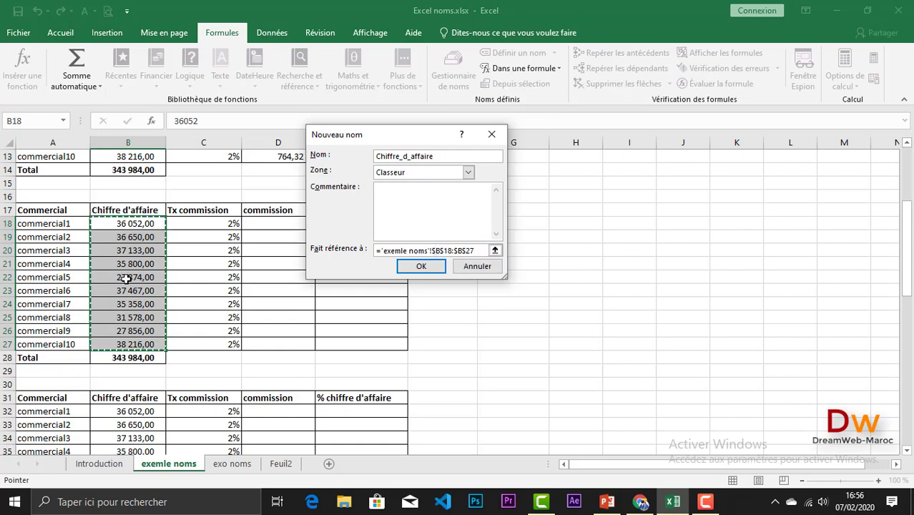
click(444, 155)
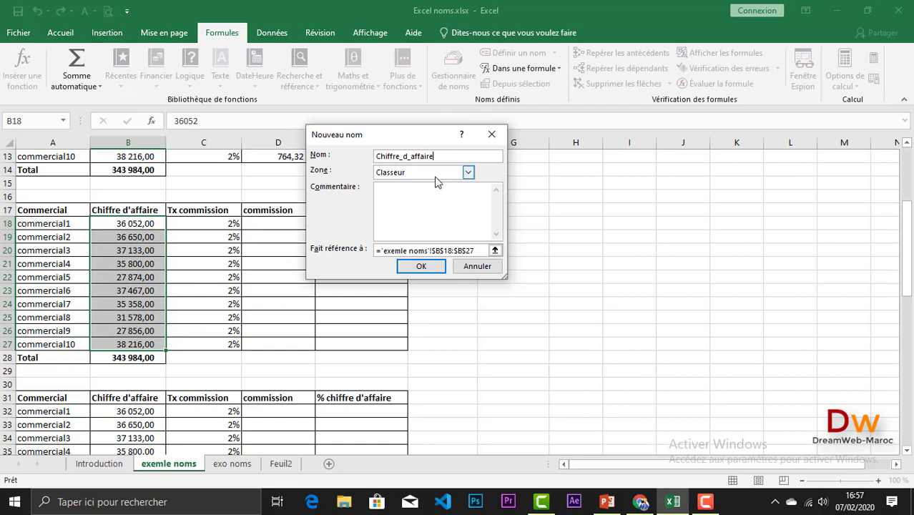
click(469, 173)
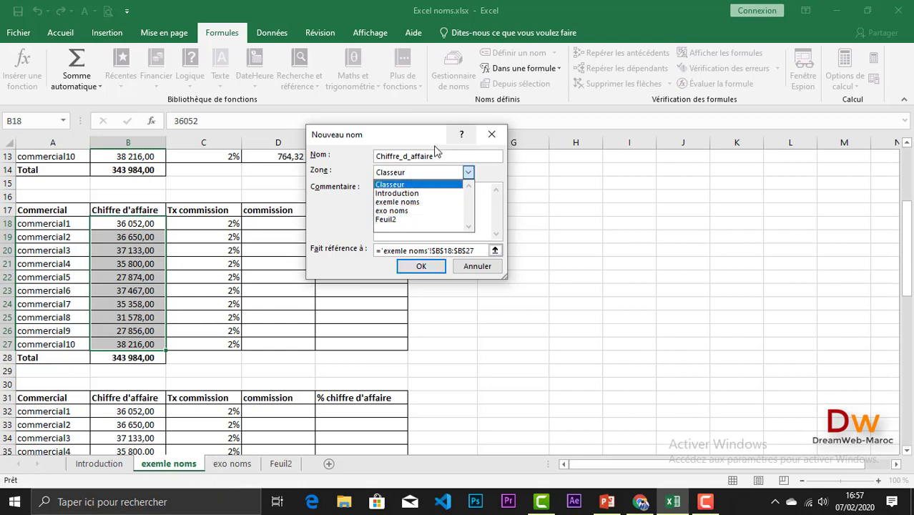
click(413, 185)
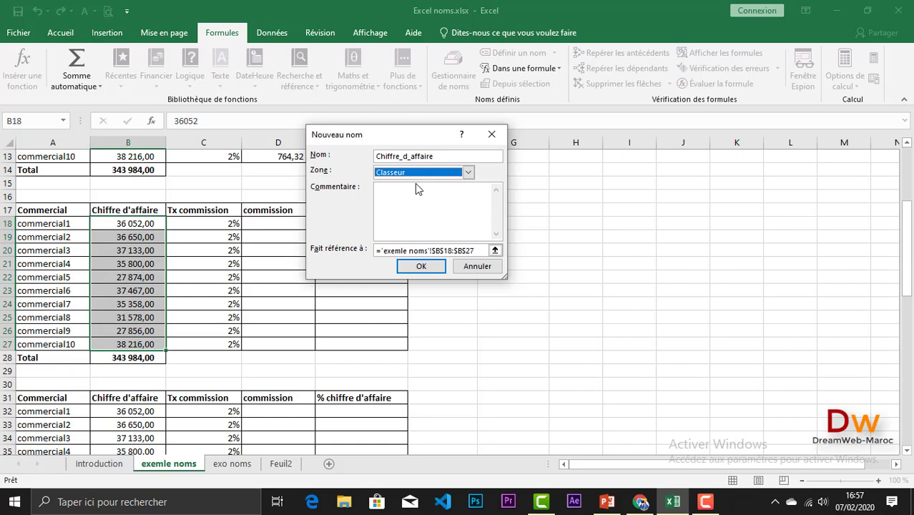
click(468, 172)
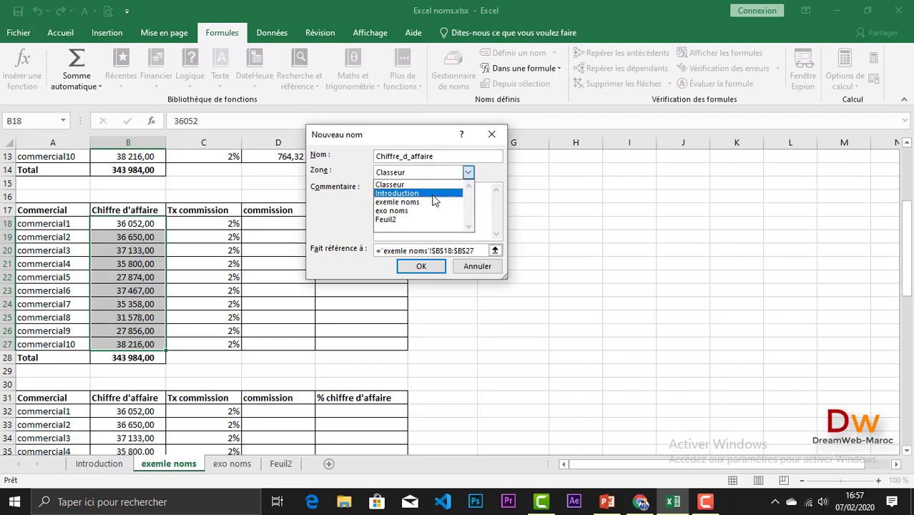
click(406, 185)
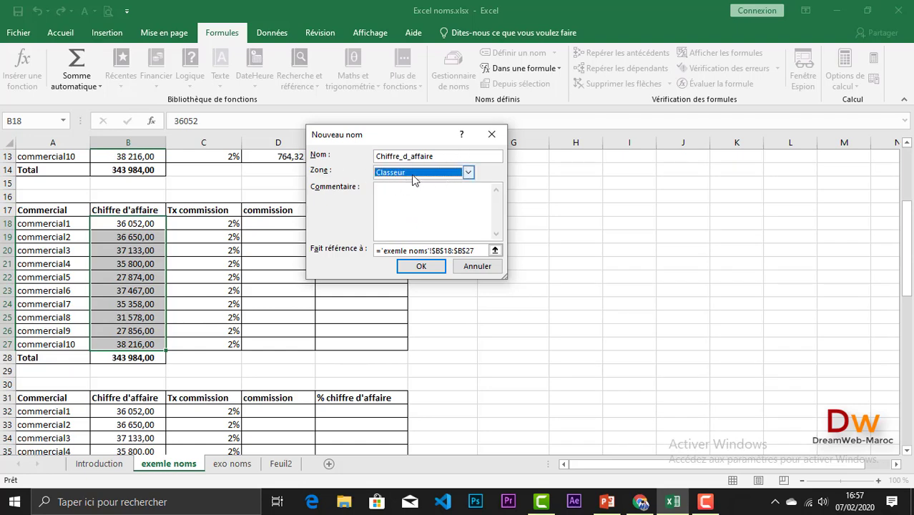
click(422, 267)
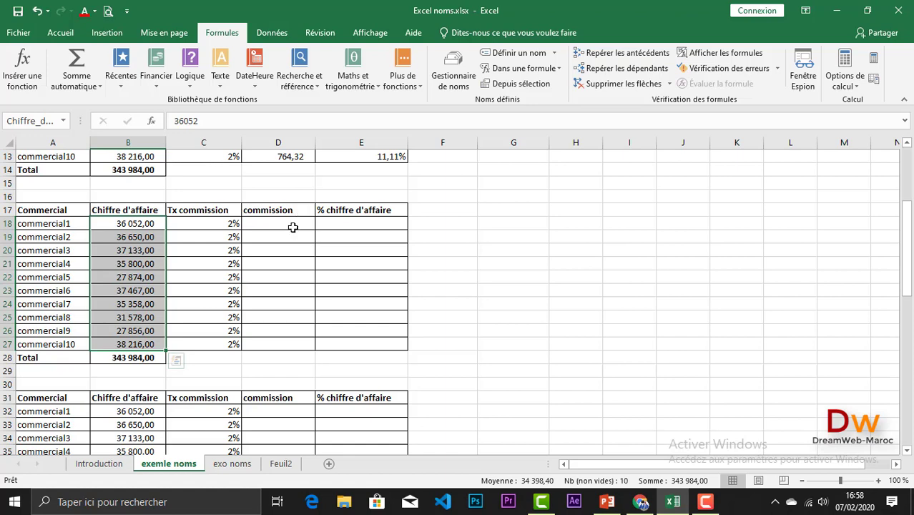
Define the name Tx_commission for the second table's commission rates in C18:C27, with the scope Classeur
click(293, 223)
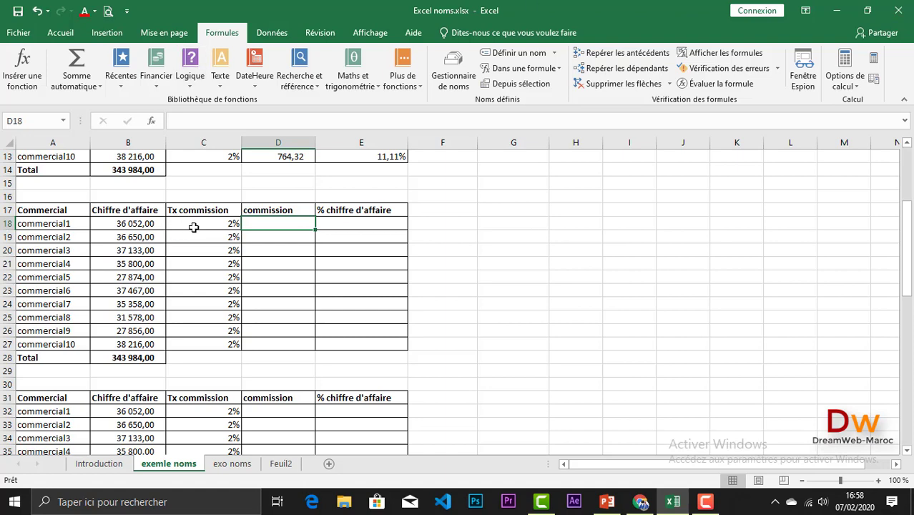
drag(198, 225, 187, 339)
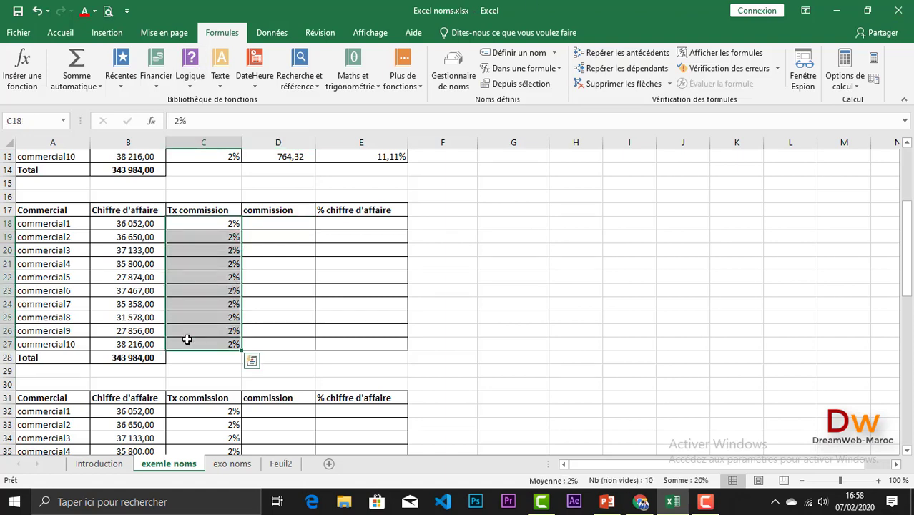
click(513, 55)
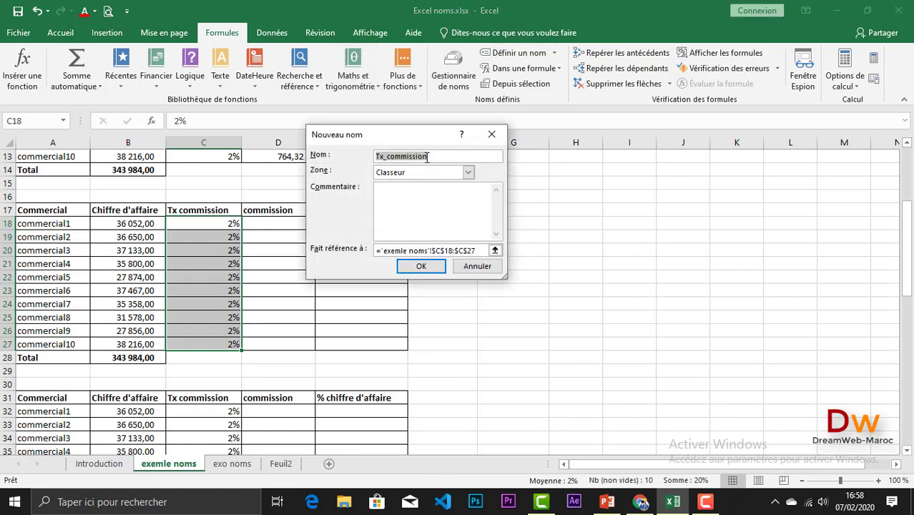
click(419, 250)
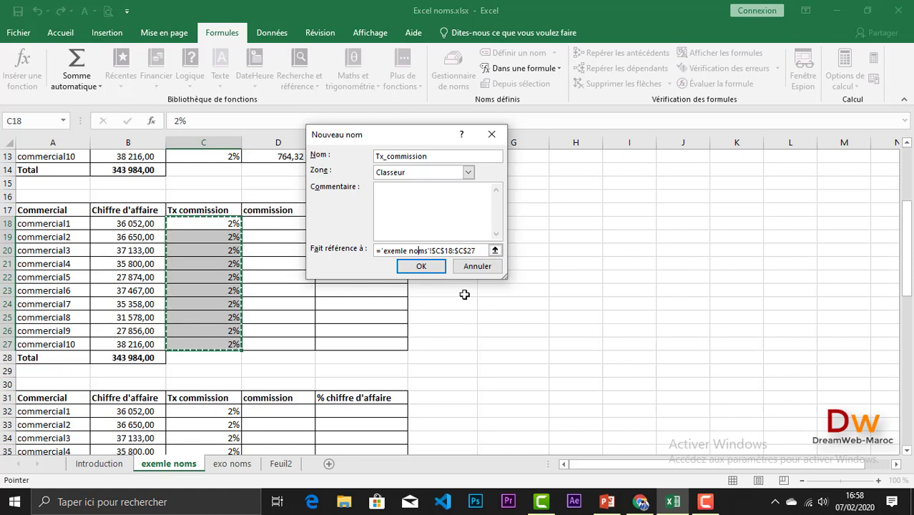
click(424, 266)
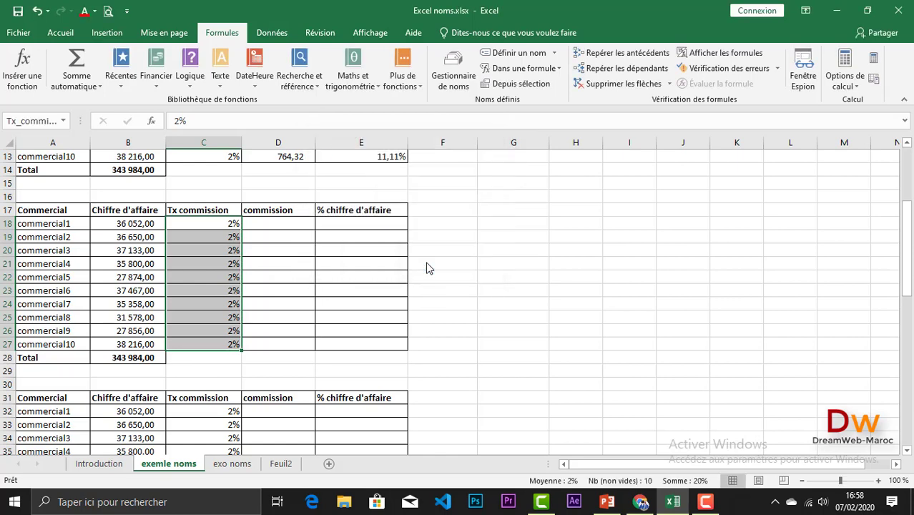
Enter the formula =Chiffre_d_affaire*Tx_commission in D18 to calculate the second table's first commission
click(274, 223)
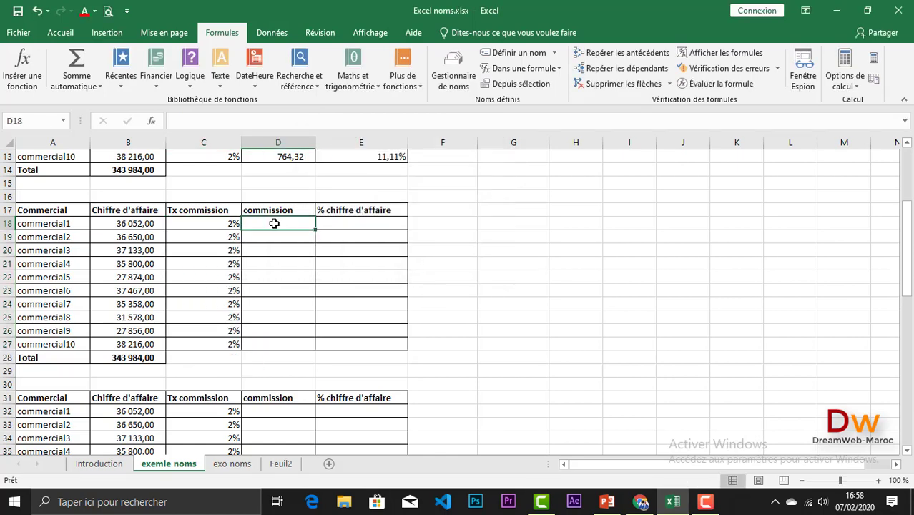
text(=)
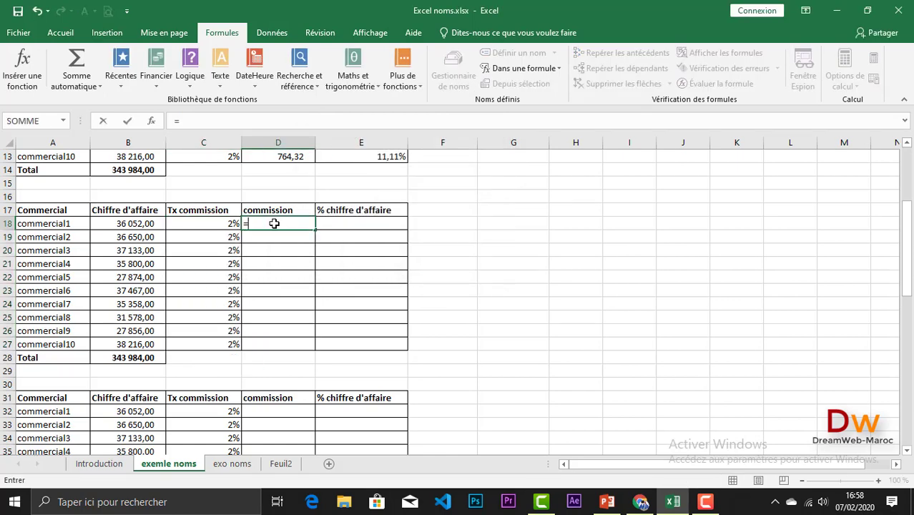
text(c)
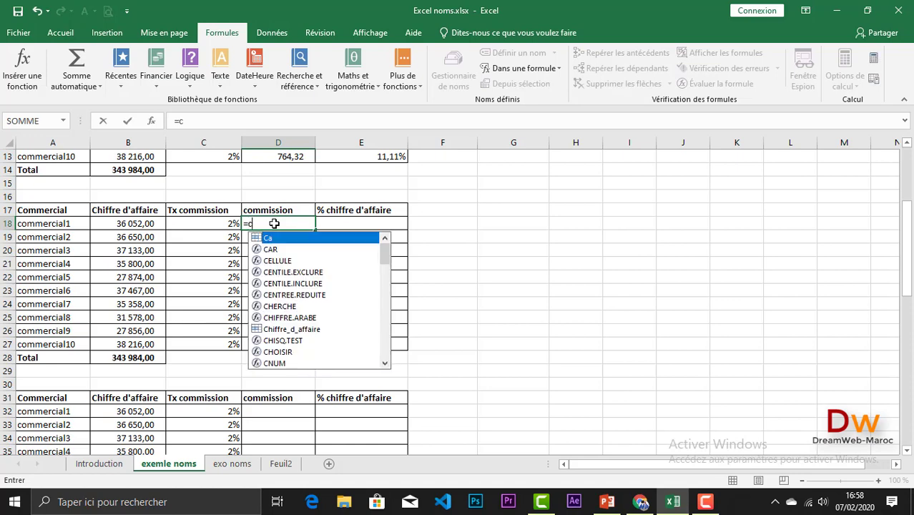
text(h)
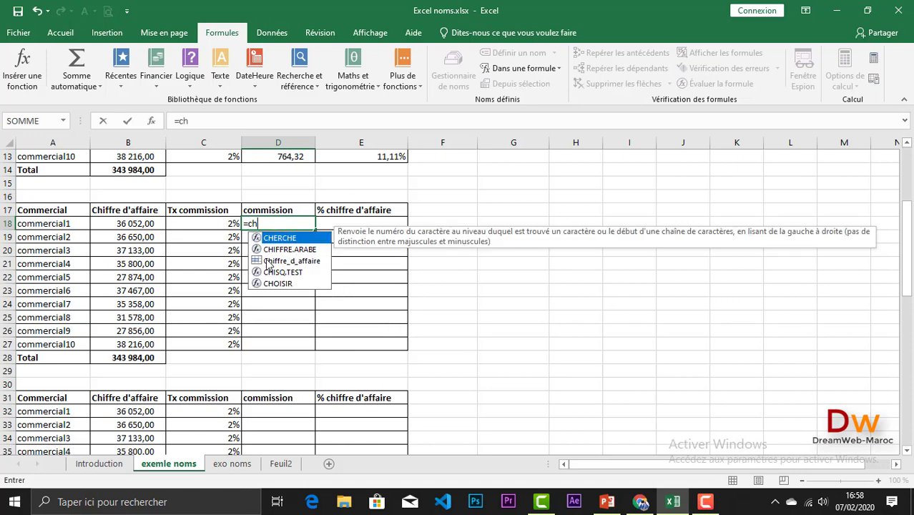
double_click(268, 261)
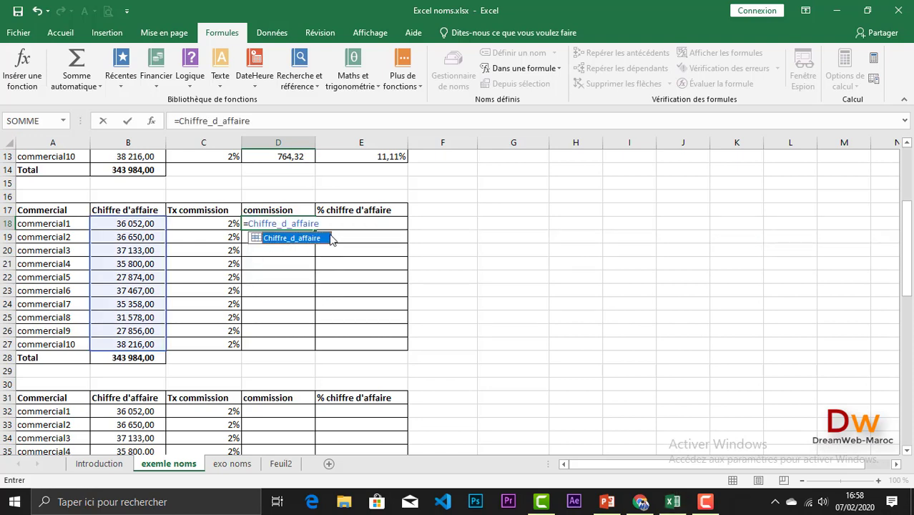
click(265, 121)
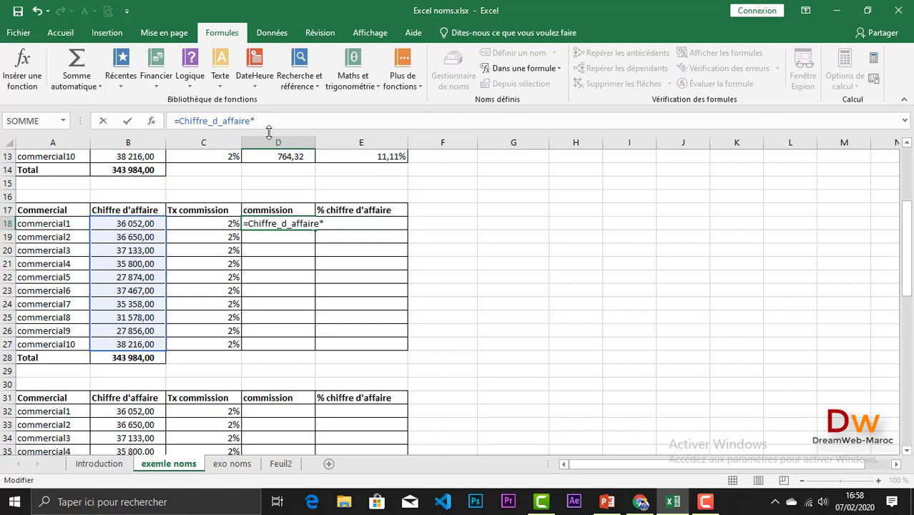
text(*tx)
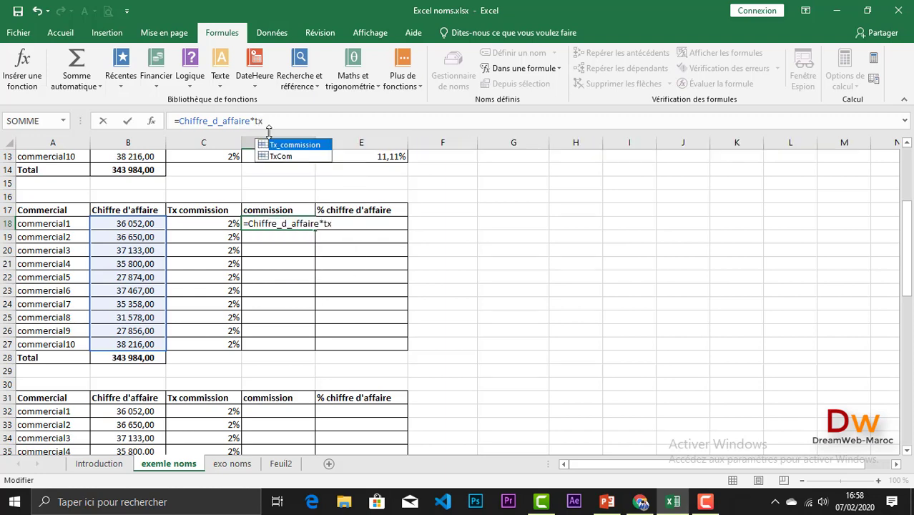
double_click(295, 145)
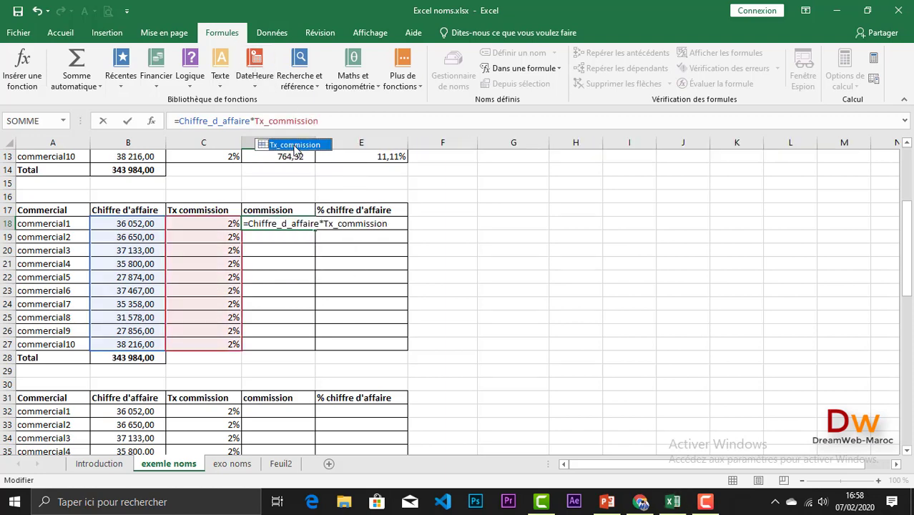
key(Return)
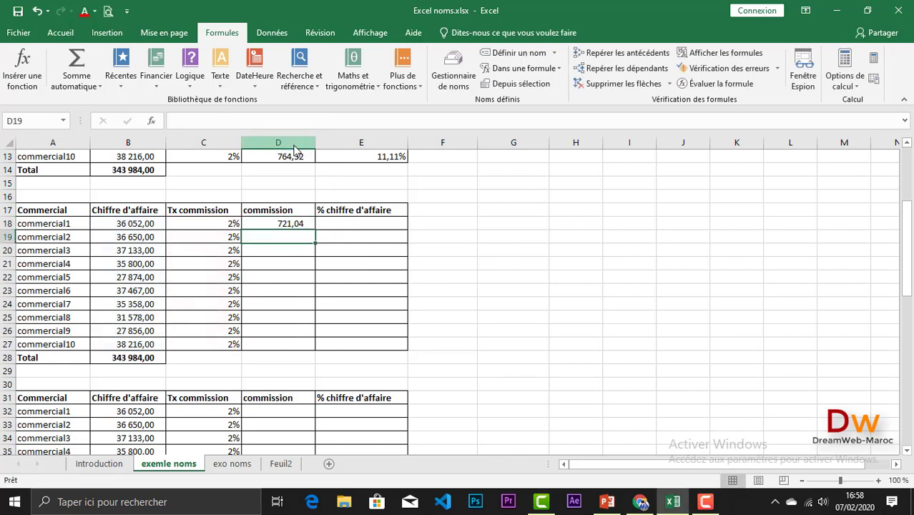
Fill the commission formula from D18 down to D27 and check the copied formula in D19
click(294, 225)
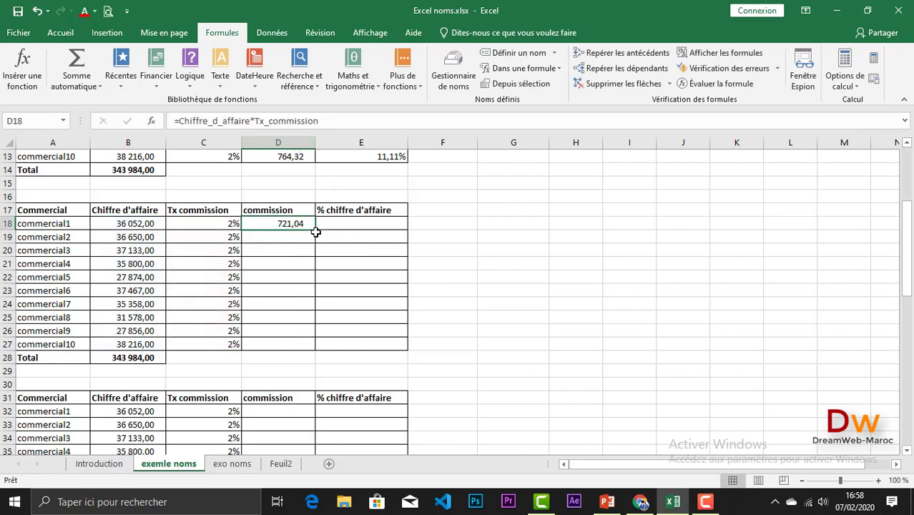
drag(316, 231, 304, 349)
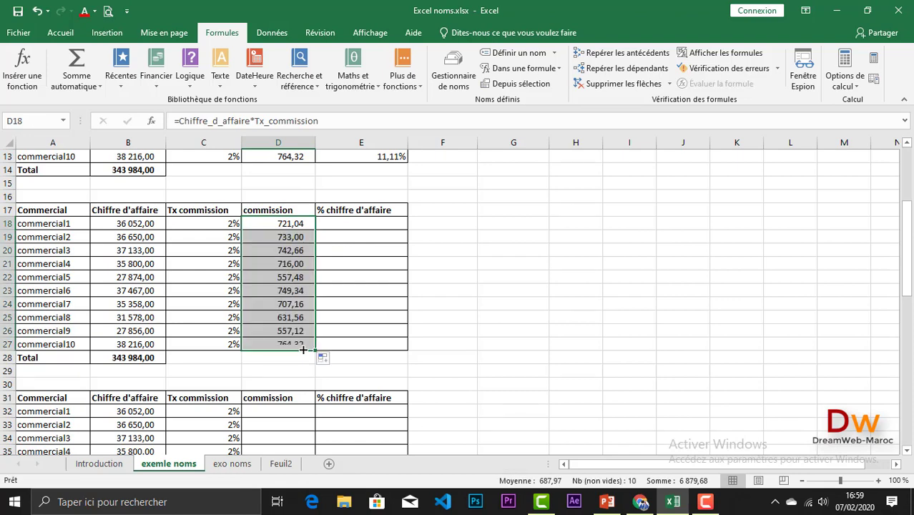
click(282, 238)
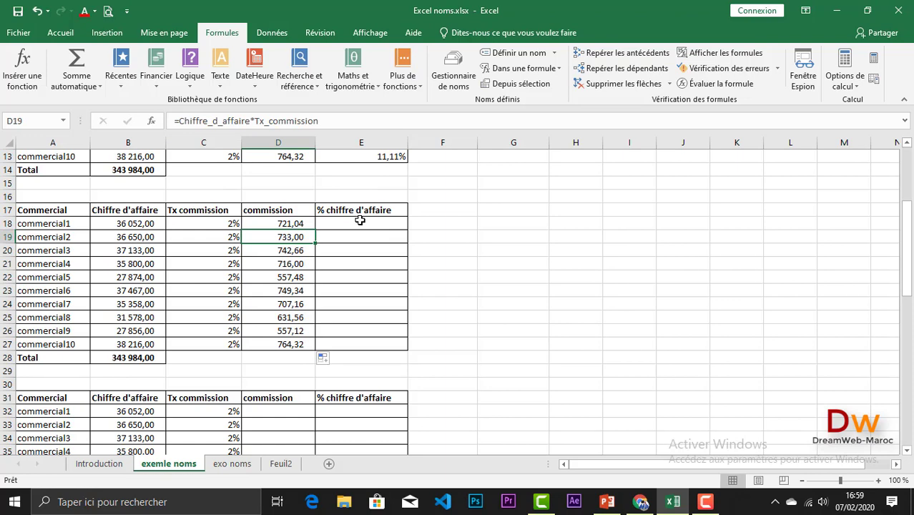
Check the name of the turnover range B18:B27 and compare the names and formulas of the total cells B14 and B28
click(123, 224)
drag(124, 246, 126, 343)
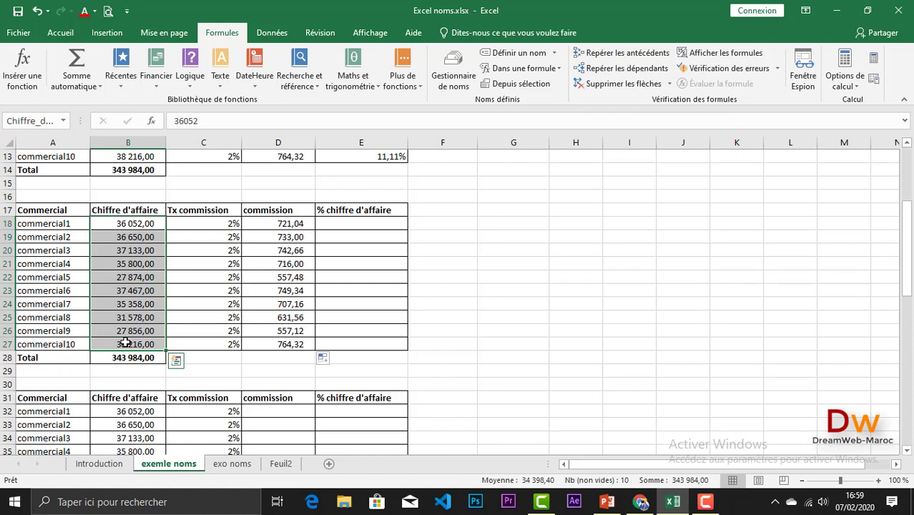
click(125, 359)
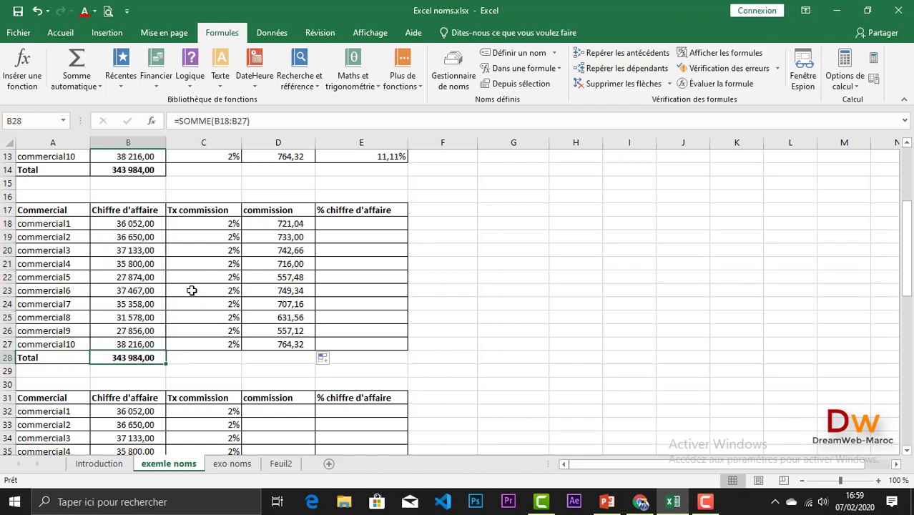
scroll(191, 290, up, 3)
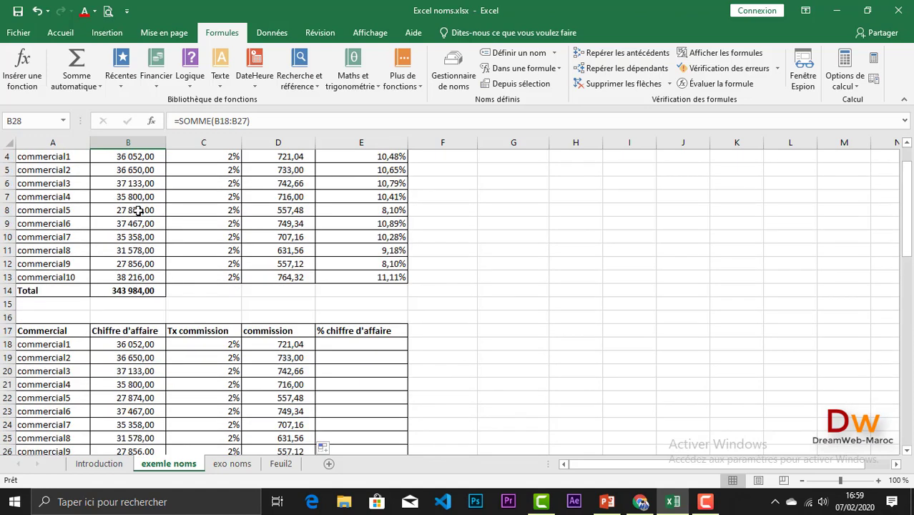
click(145, 290)
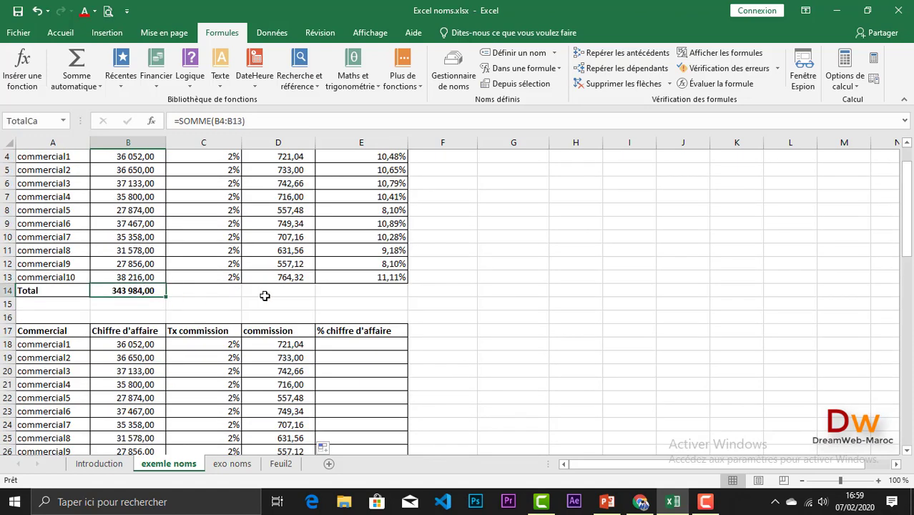
scroll(264, 294, down, 2)
click(124, 393)
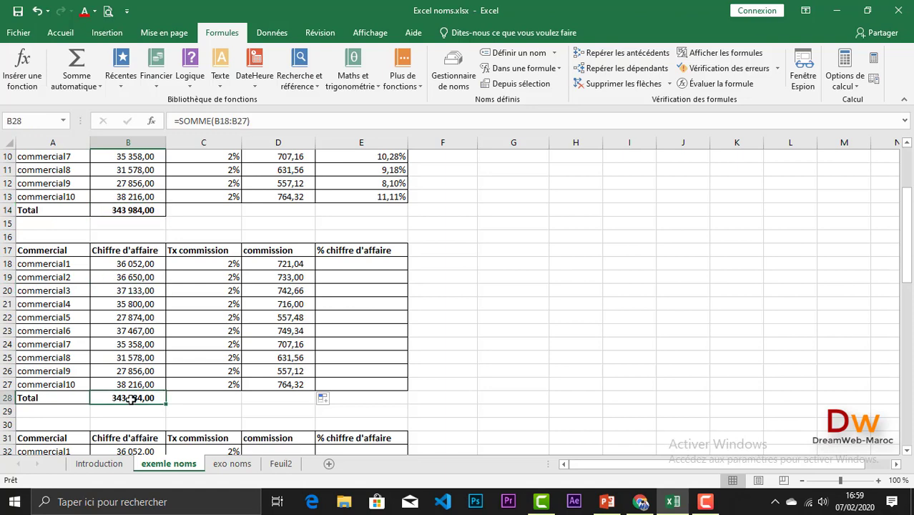
click(113, 210)
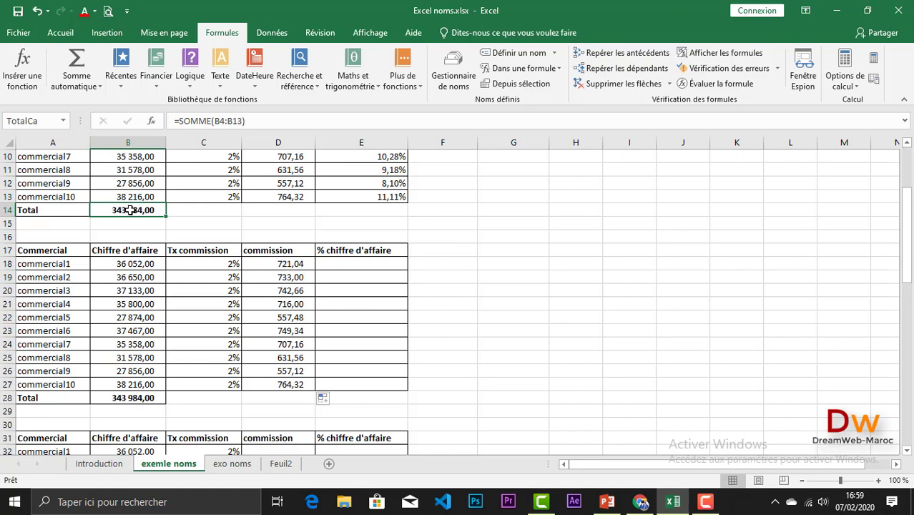
Name the second table's turnover total cell B28 TotalCa2
click(119, 396)
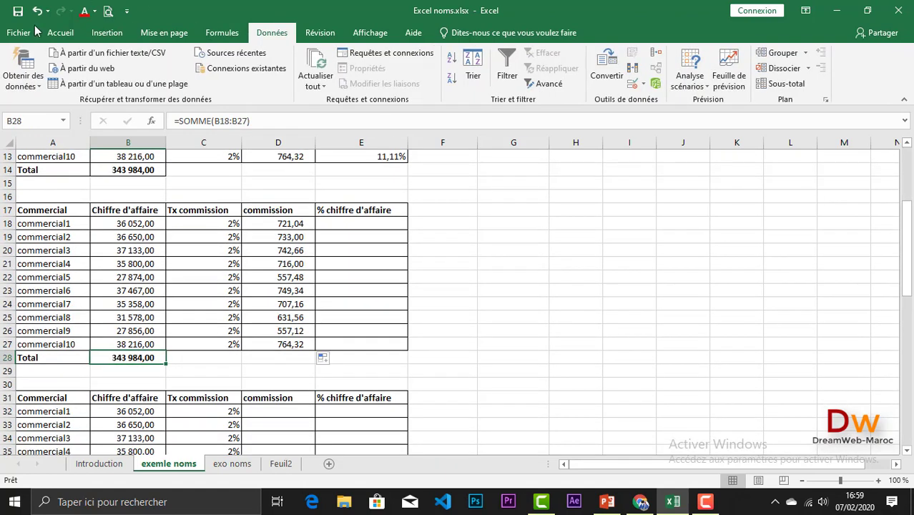
click(28, 120)
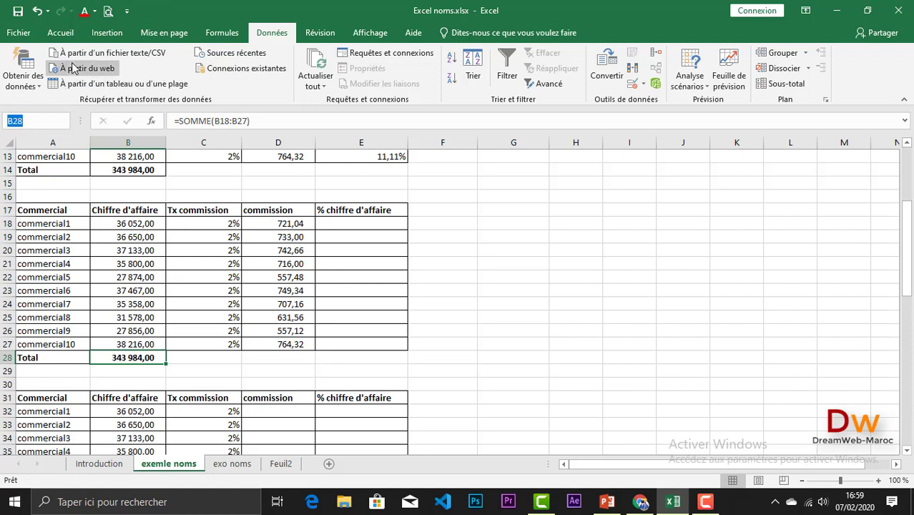
text(TotalCa2)
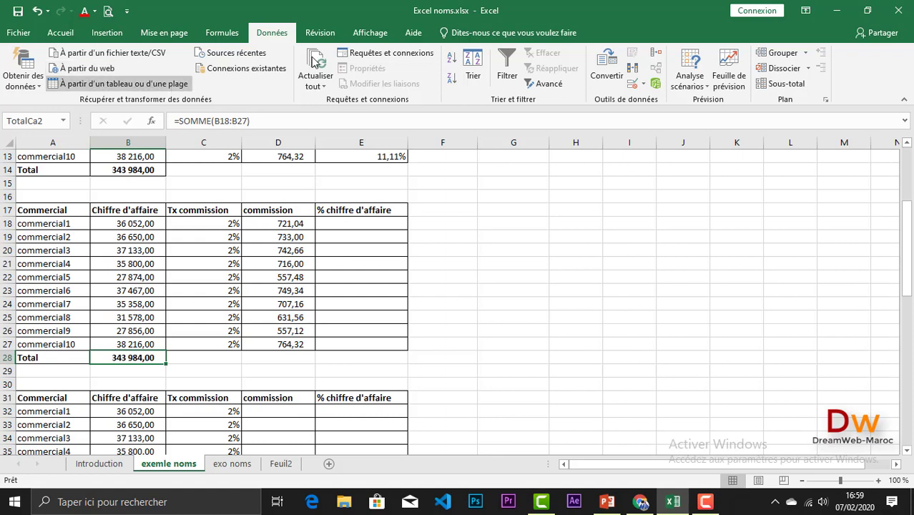
Enter the formula =Chiffre_d_affaire/TotalCa2 in E18 to calculate the first salesperson's turnover percentage
click(331, 224)
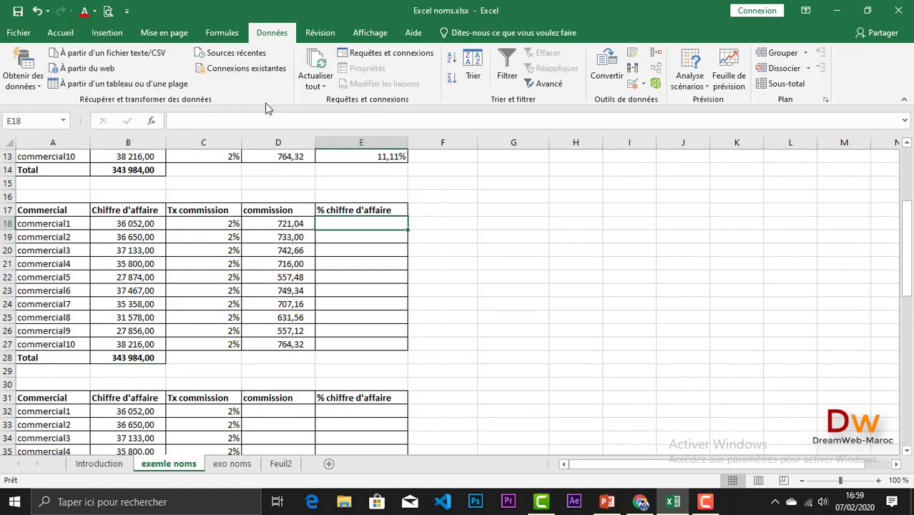
text(=)
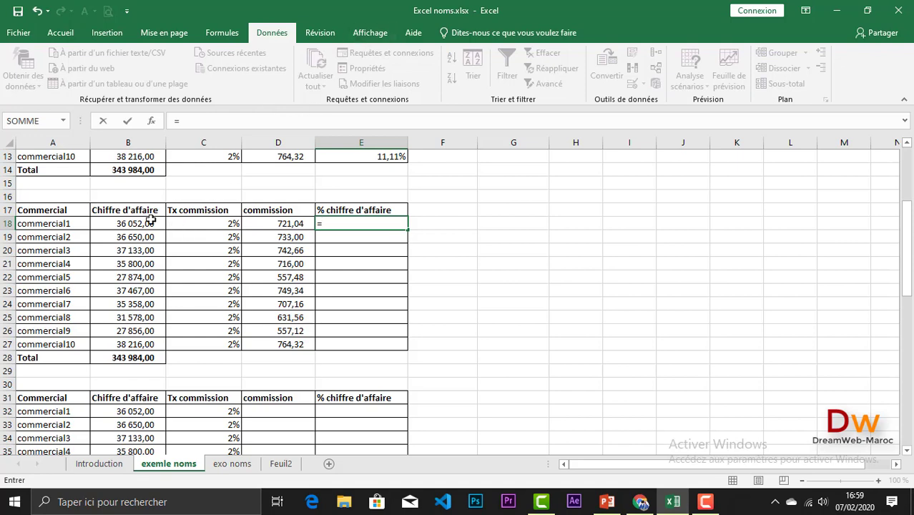
text(ch)
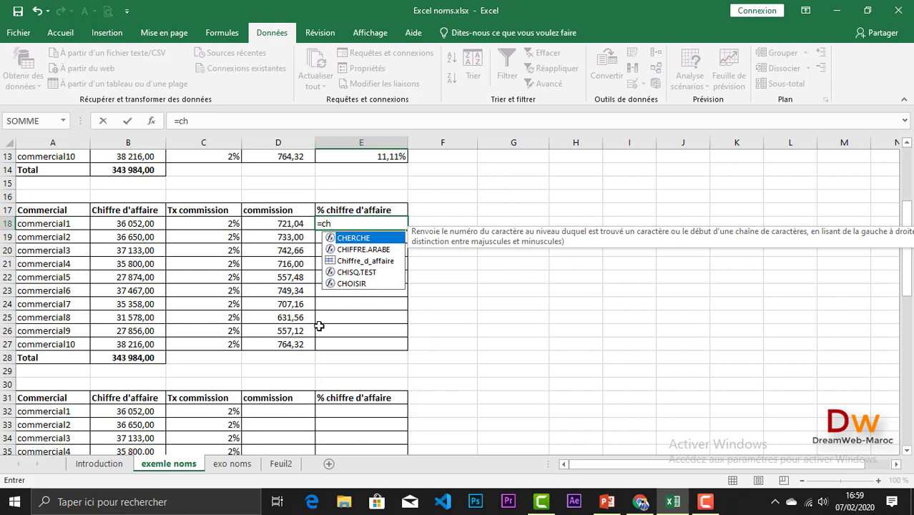
click(371, 260)
key(Tab)
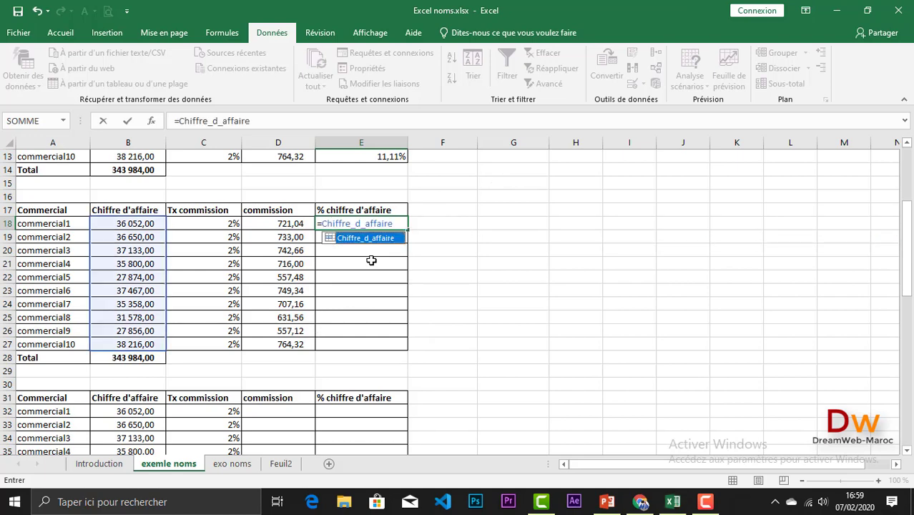
text(/t)
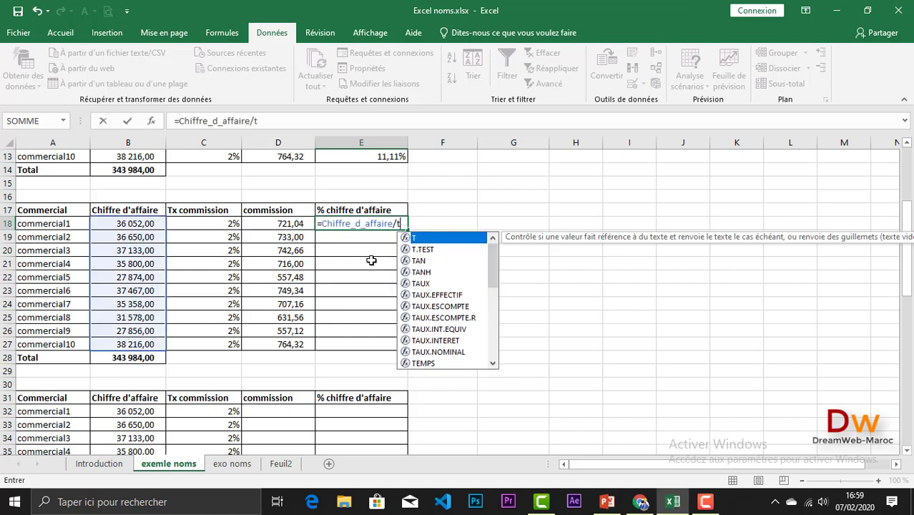
text(o)
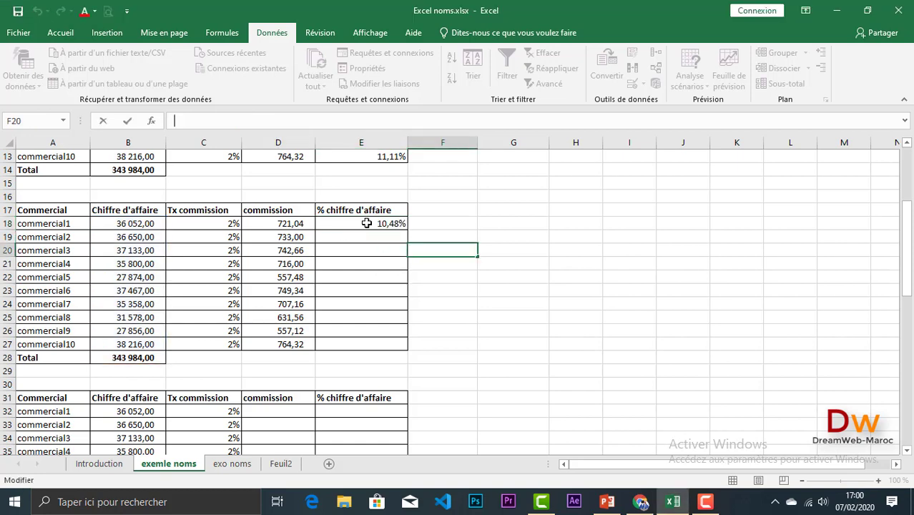
Fill the turnover percentage formula from E18 down to E27 and check the copied formula in E27
click(366, 223)
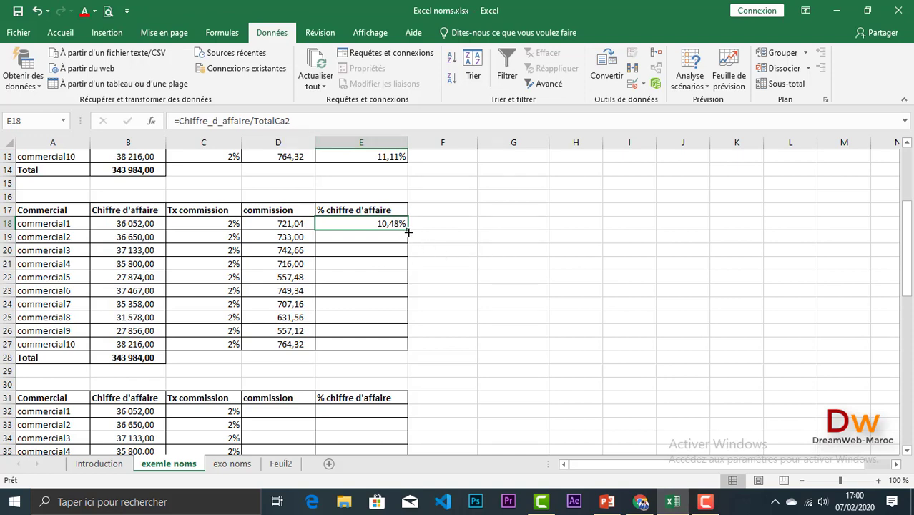
drag(409, 232, 407, 350)
click(341, 344)
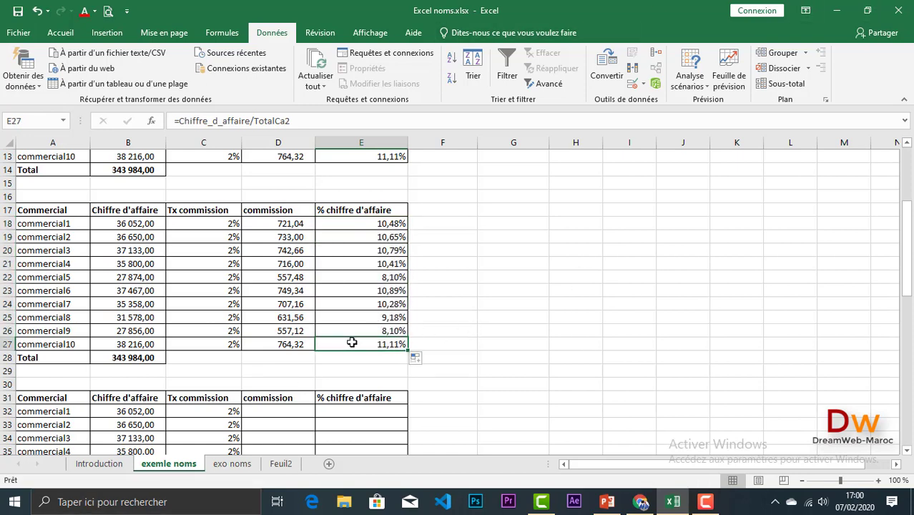
scroll(353, 341, down, 4)
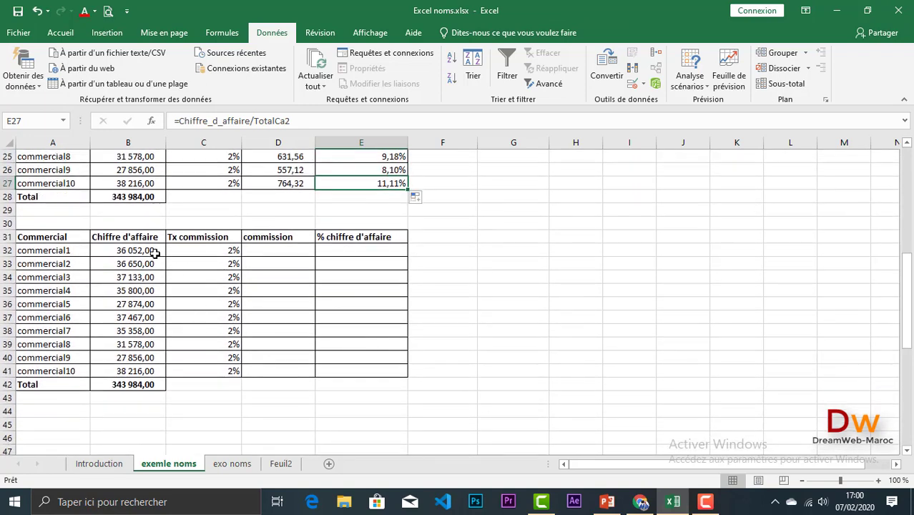
Try to create names from the top row of the third table's turnover and commission rate columns, B31:C41
click(107, 236)
drag(107, 236, 185, 369)
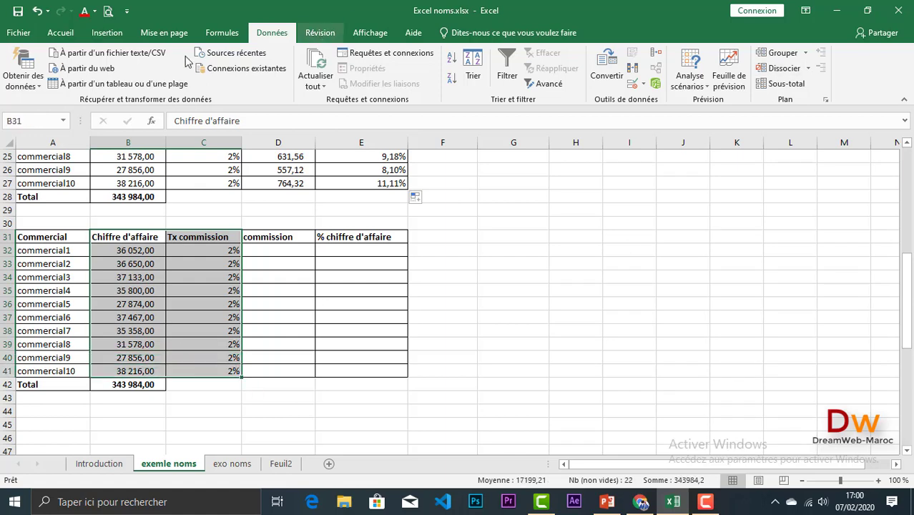
click(226, 36)
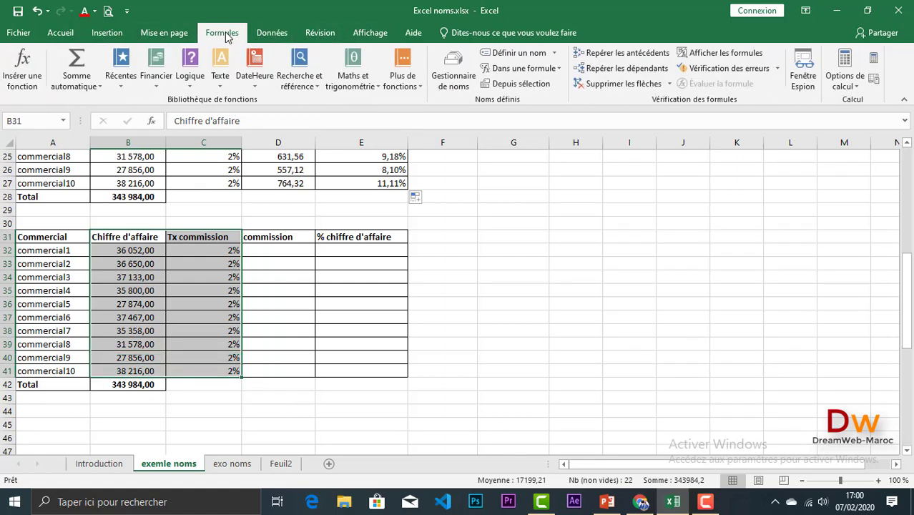
click(506, 88)
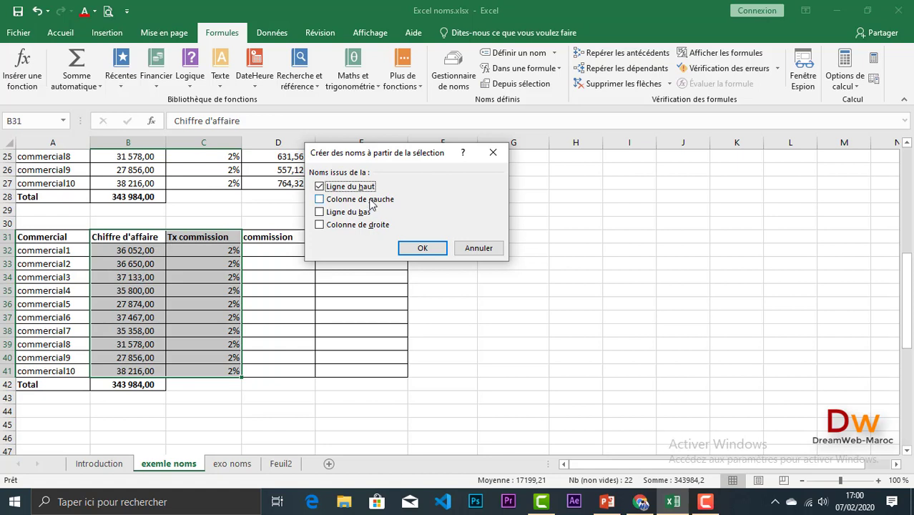
click(422, 249)
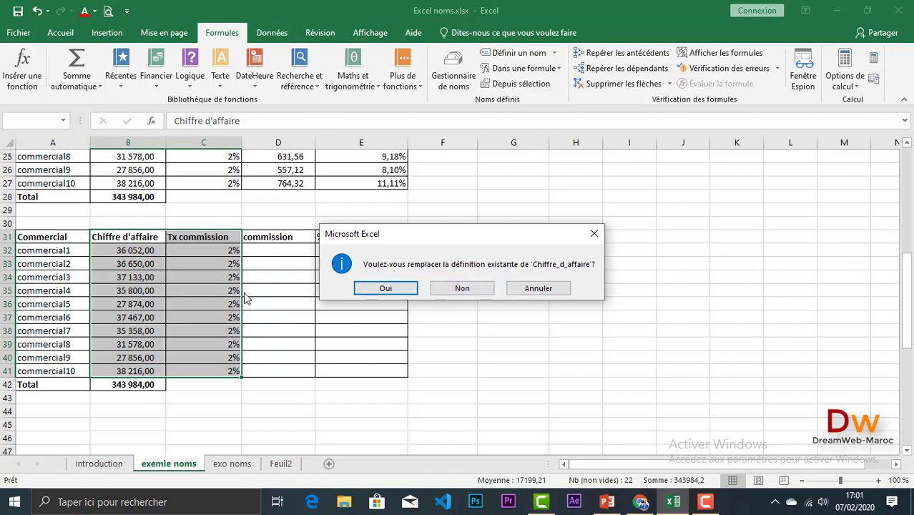
click(537, 289)
Compare the turnover and commission rate headers of the second and third tables
click(282, 306)
scroll(283, 306, up, 4)
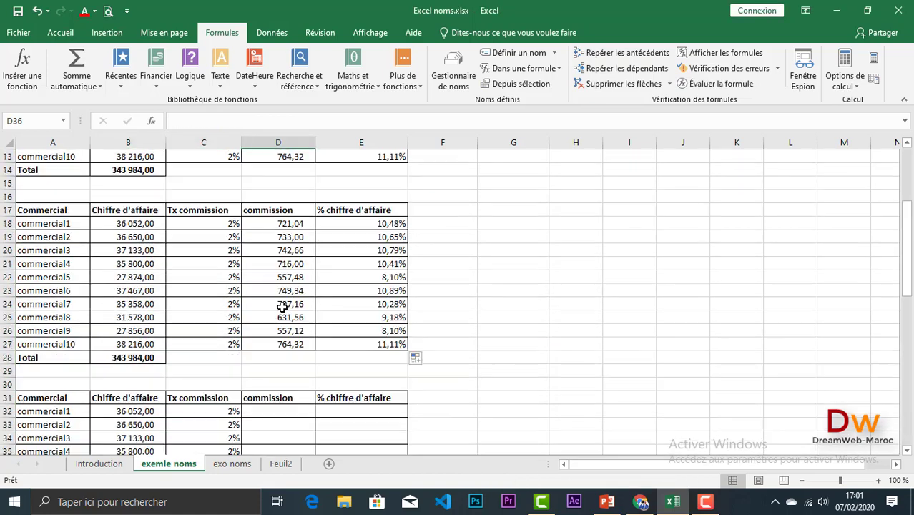
drag(125, 398, 192, 399)
click(125, 210)
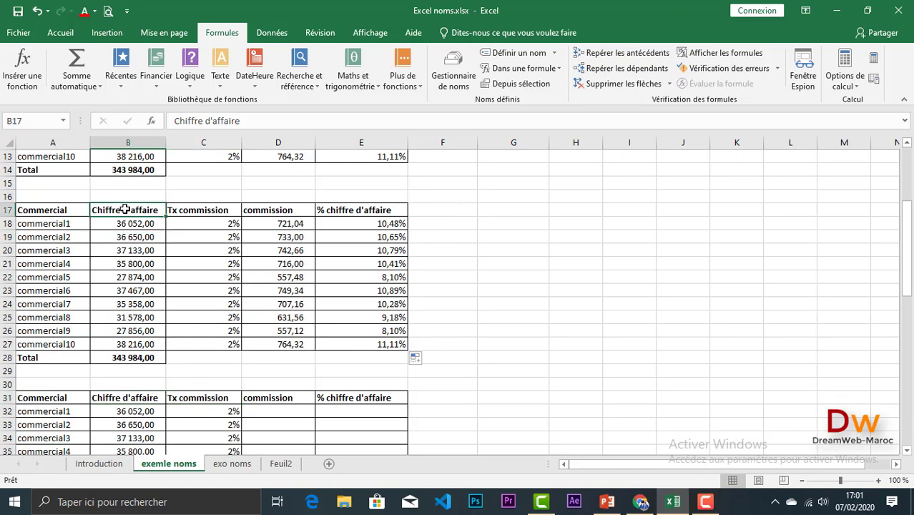
drag(127, 209, 196, 210)
scroll(207, 304, down, 4)
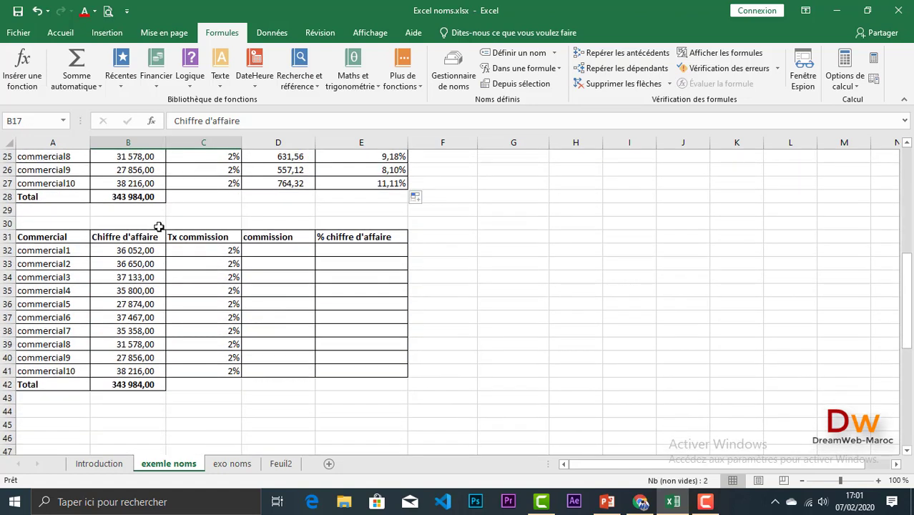
Rename the third table's headers in B31 and C31 as Chiffre d'affaire2 and Tx commission2
double_click(158, 238)
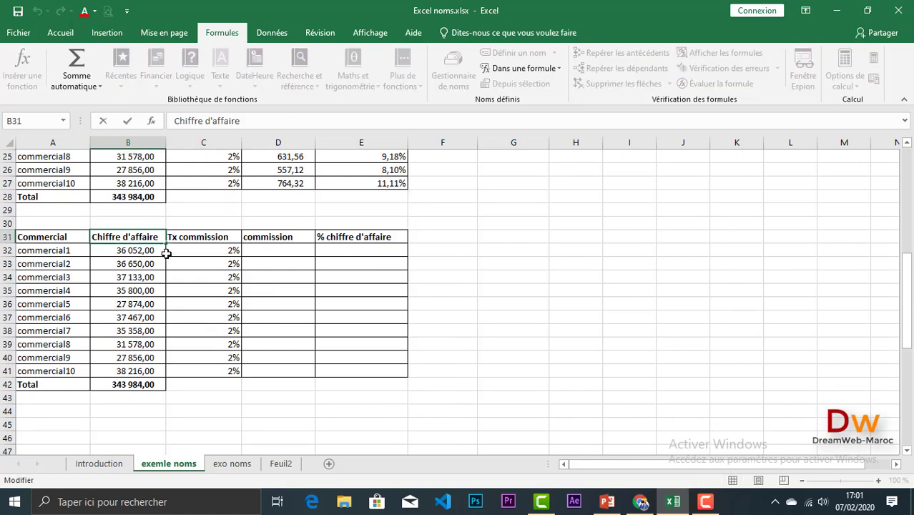
text(2)
click(231, 237)
text(2)
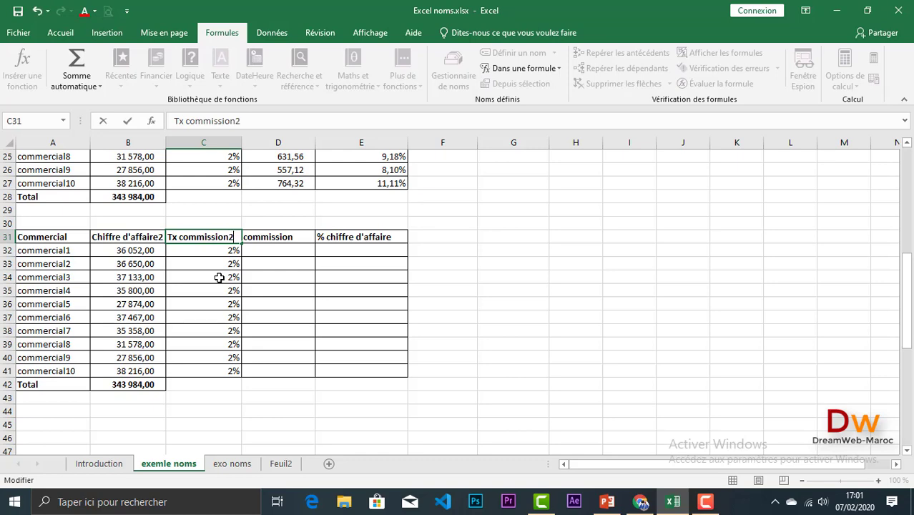
key(Return)
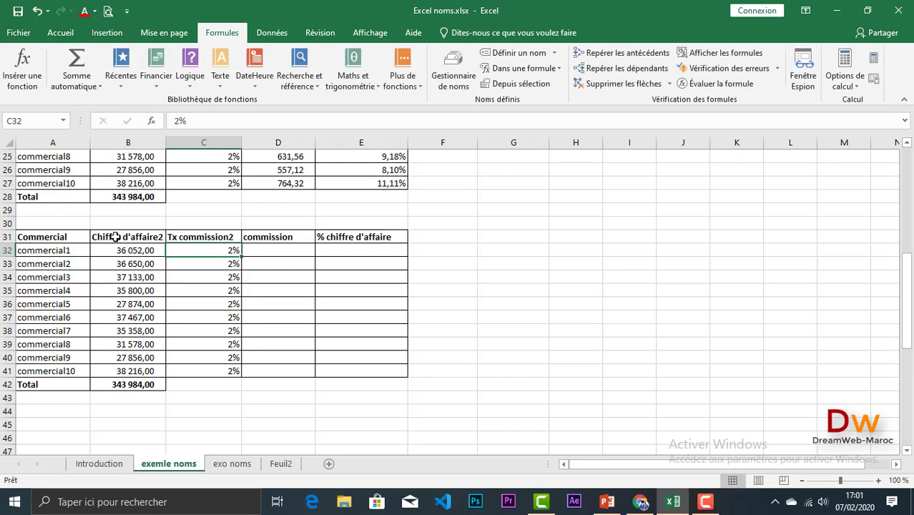
Create names for the columns in B31:C41 from the selection's top row
drag(115, 236, 215, 370)
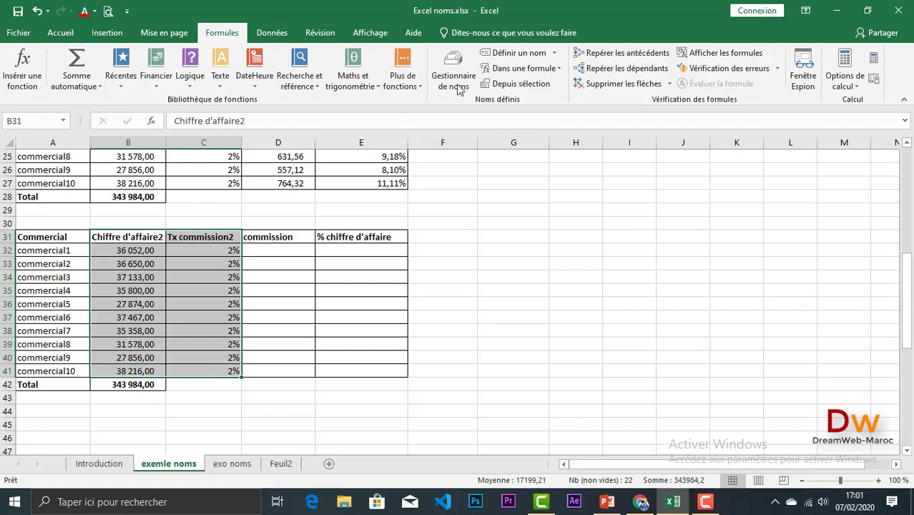
click(522, 85)
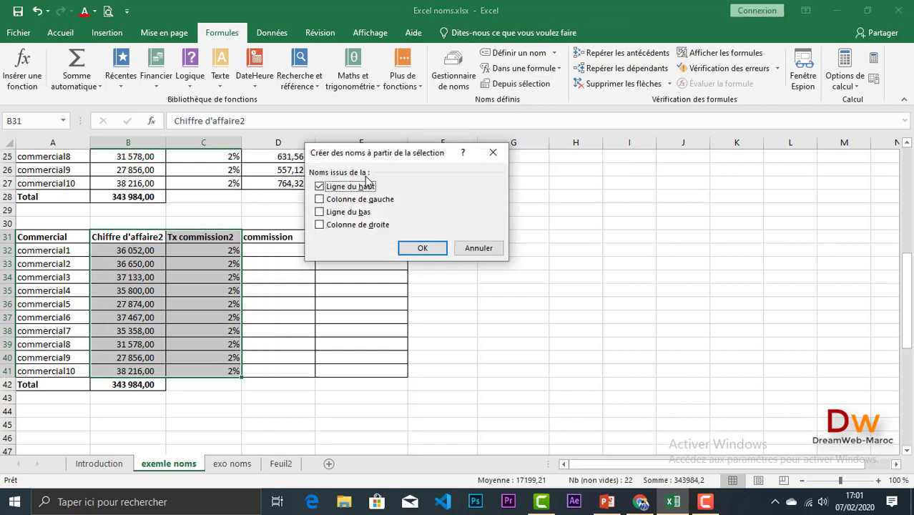
click(414, 250)
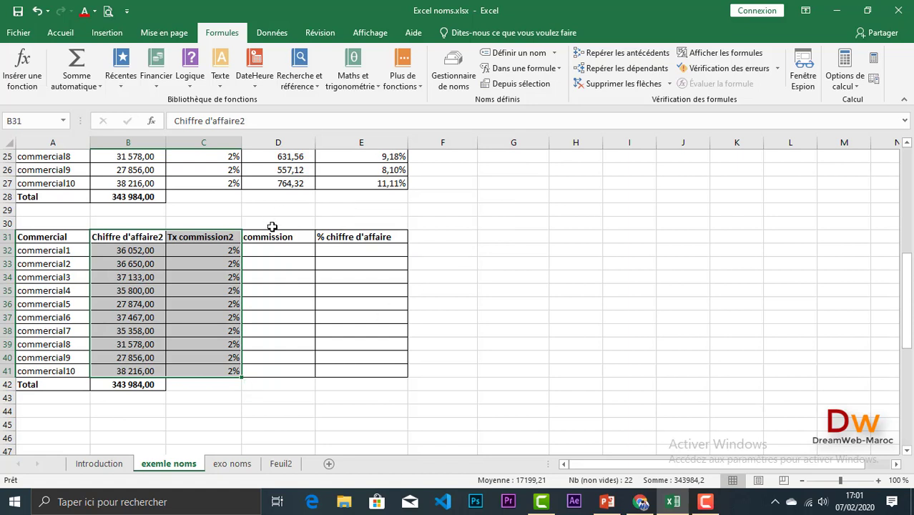
Calculate the third table's commissions with =Chiffre_d_affaire2*Tx_commission2 in D32 and fill the formula down to D41
click(262, 251)
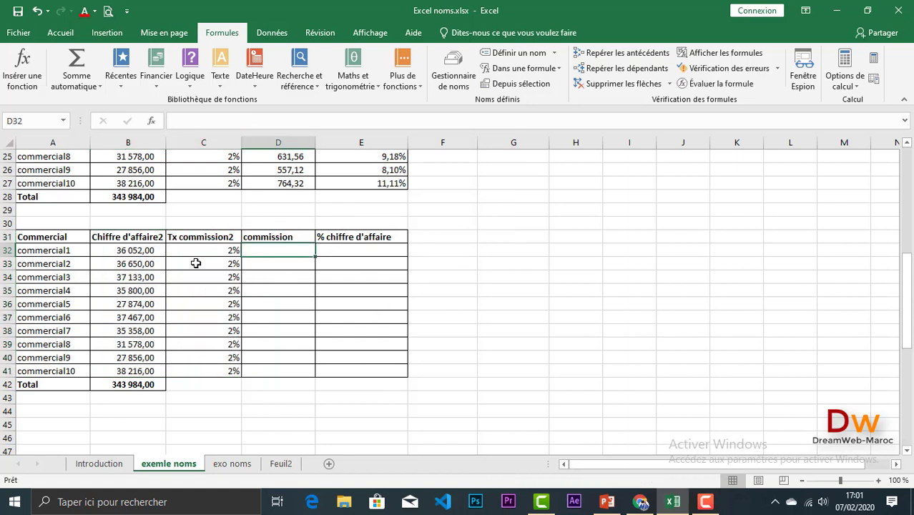
text(=ch)
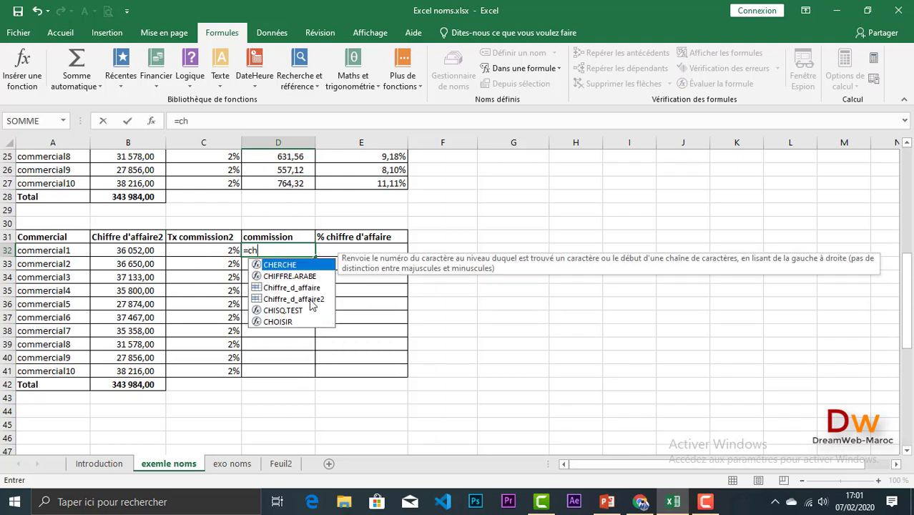
click(311, 300)
double_click(312, 300)
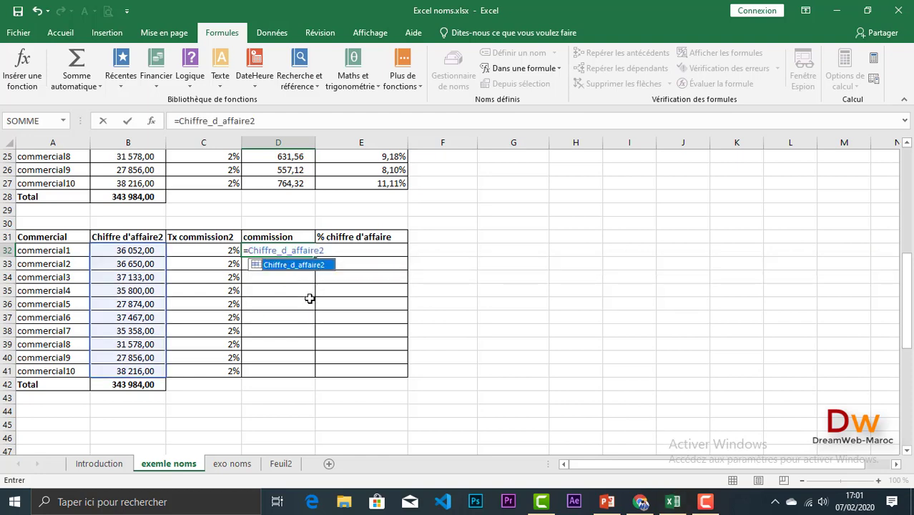
text(*)
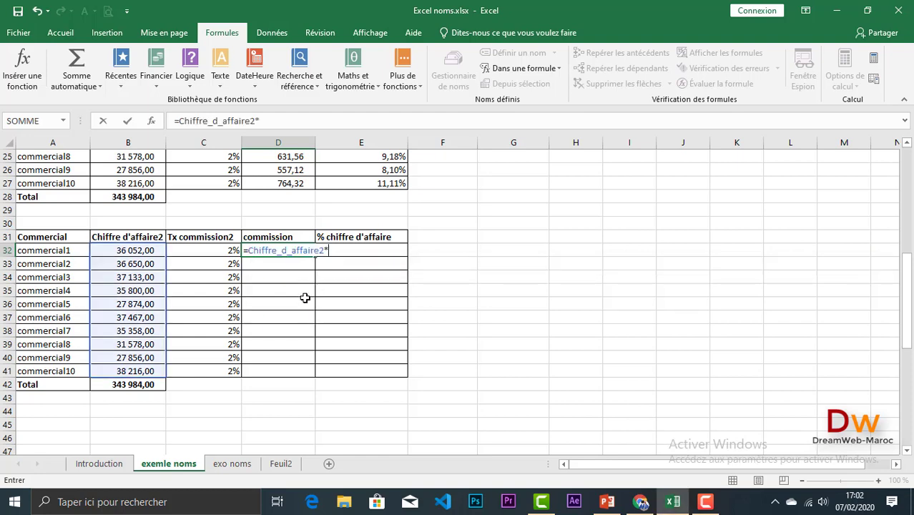
text(tx)
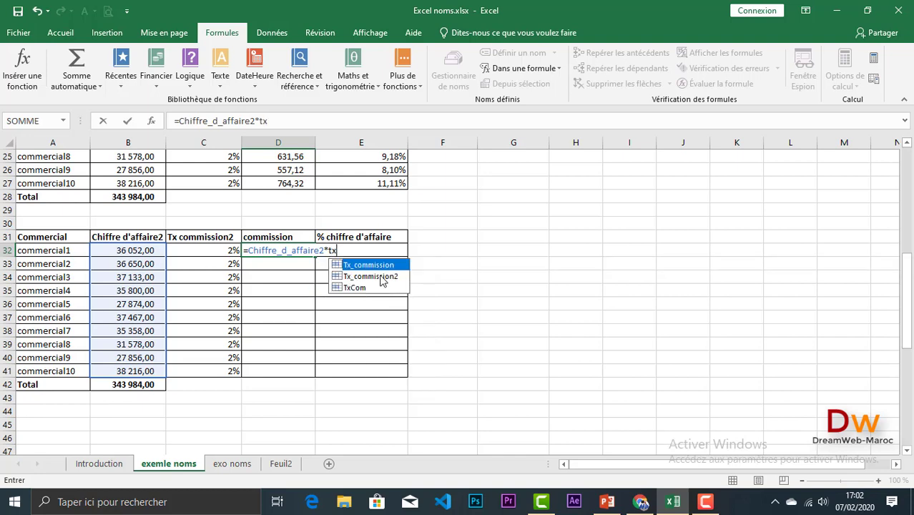
double_click(379, 277)
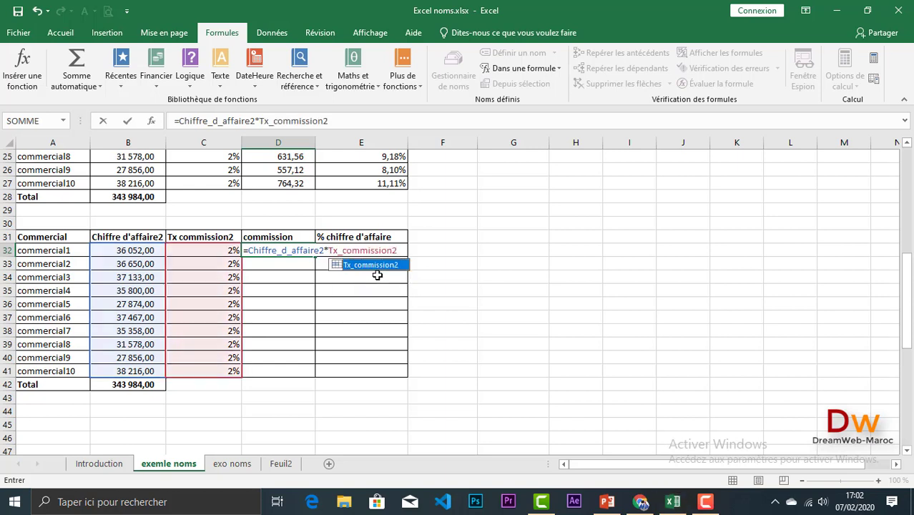
key(Return)
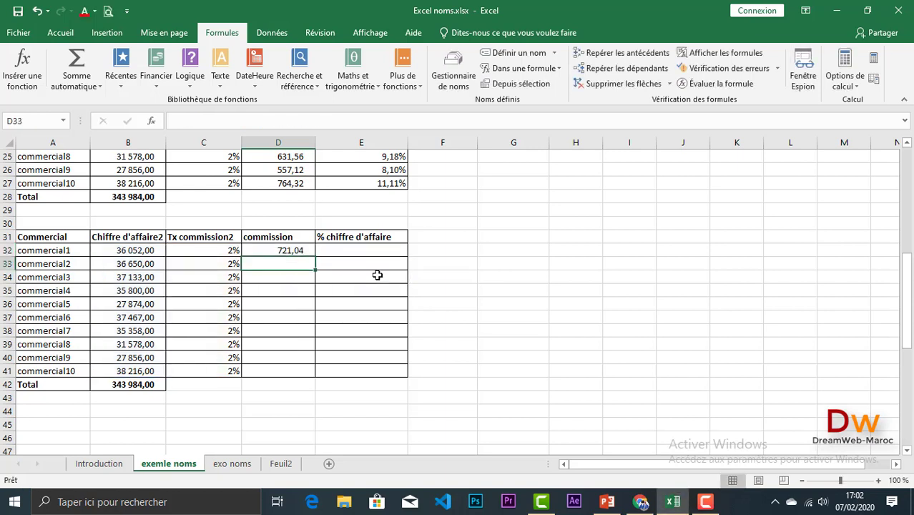
click(275, 251)
drag(308, 257, 292, 378)
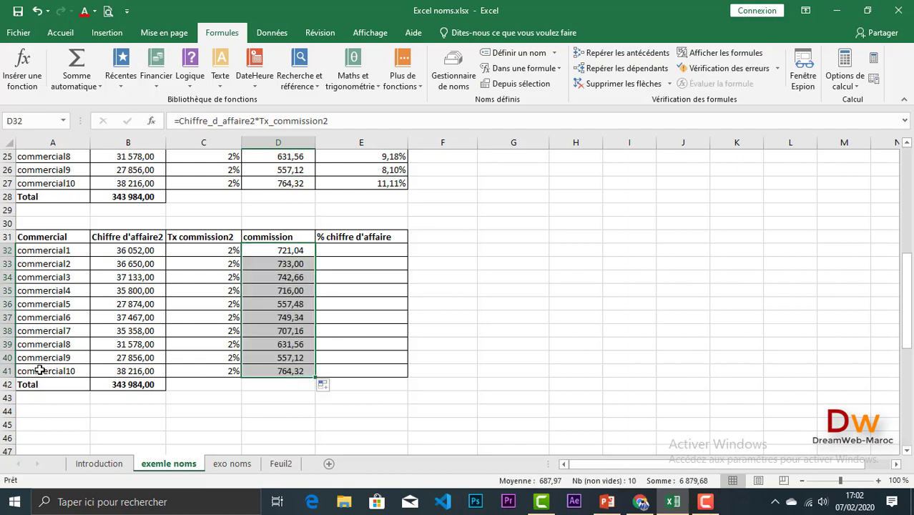
Name the third table's turnover total cell B42 TotalCa3
click(340, 251)
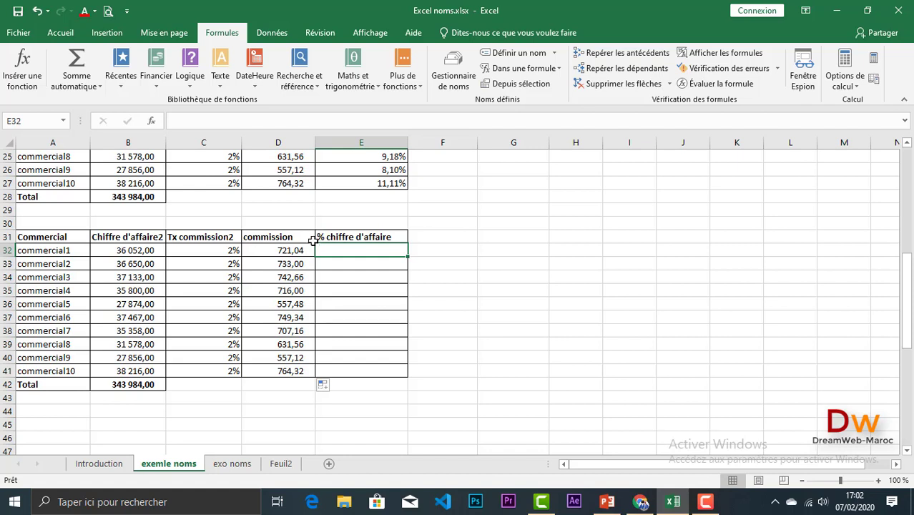
click(123, 385)
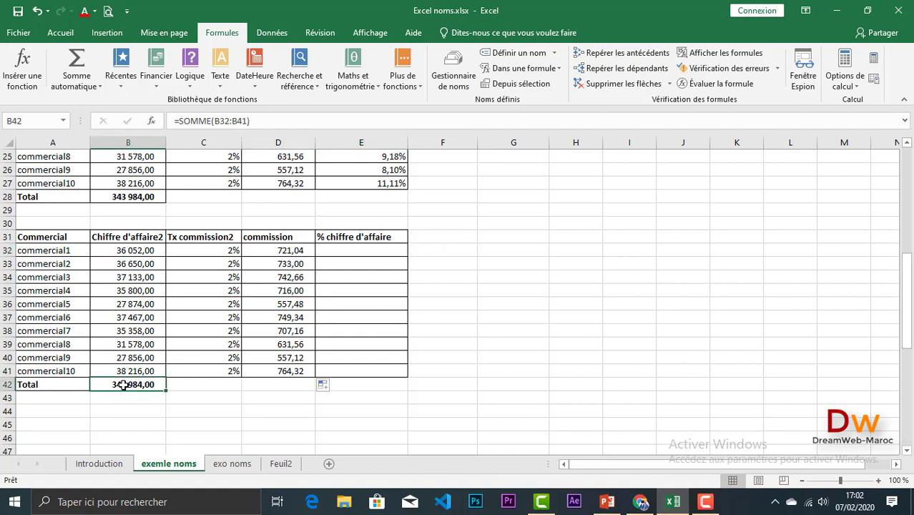
click(33, 120)
text(TotalCa3)
Calculate the turnover percentages with =Chiffre_d_affaire2/TotalCa3 in E32 and fill the formula down to E41
click(354, 251)
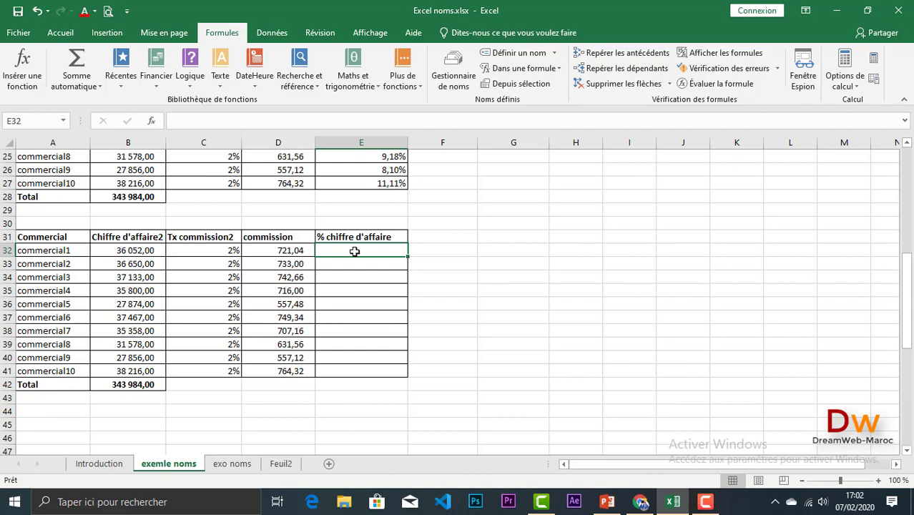
text(=ch)
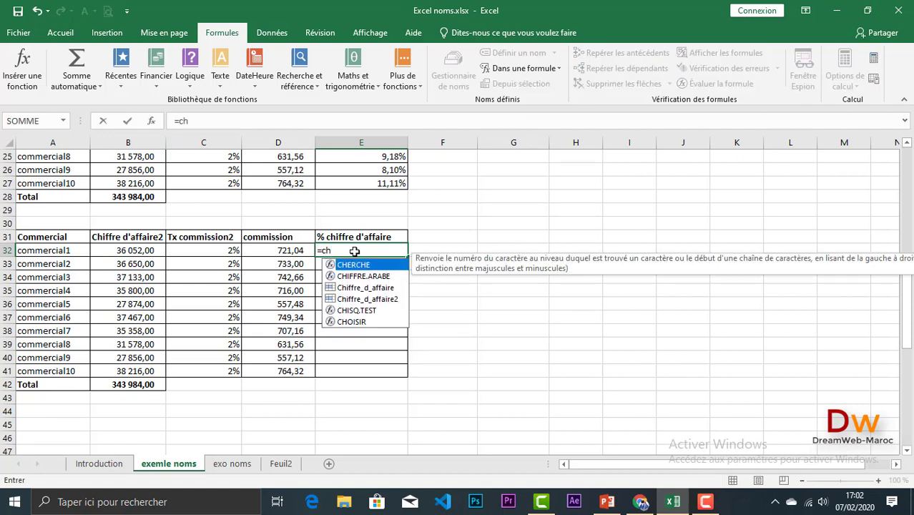
double_click(382, 298)
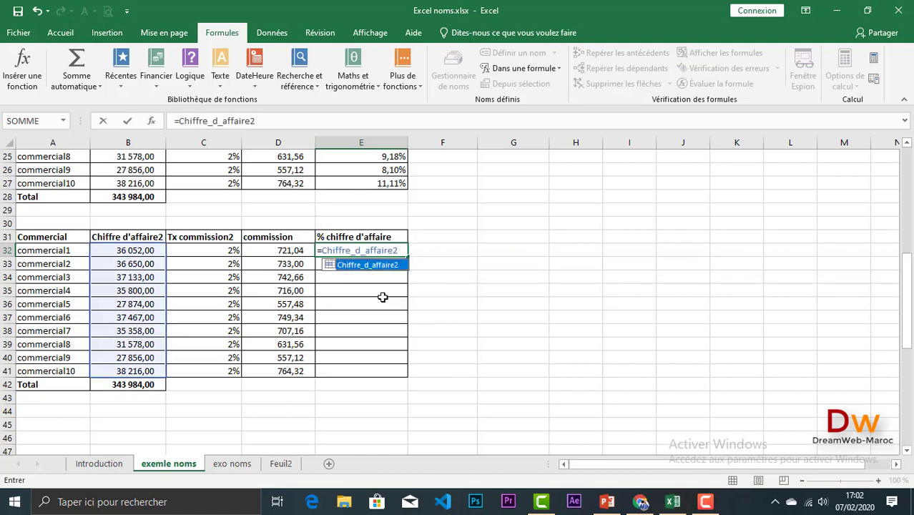
text(/)
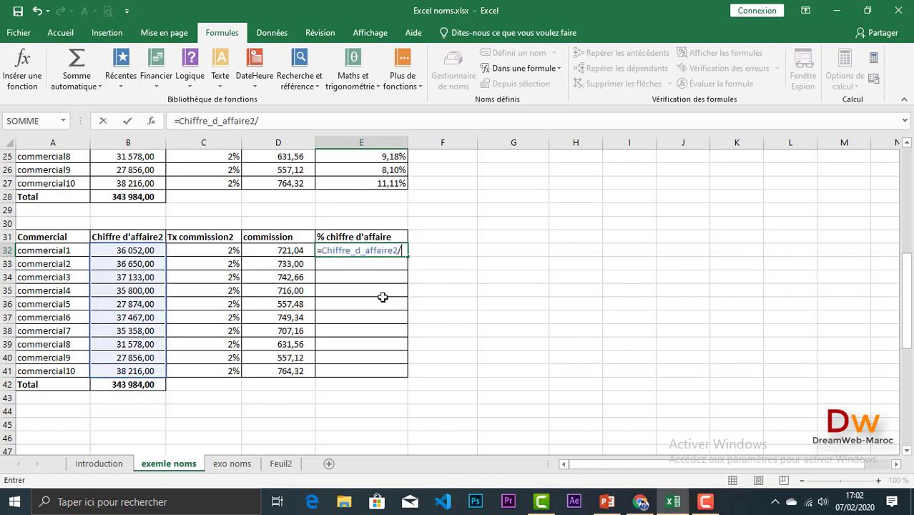
text(to)
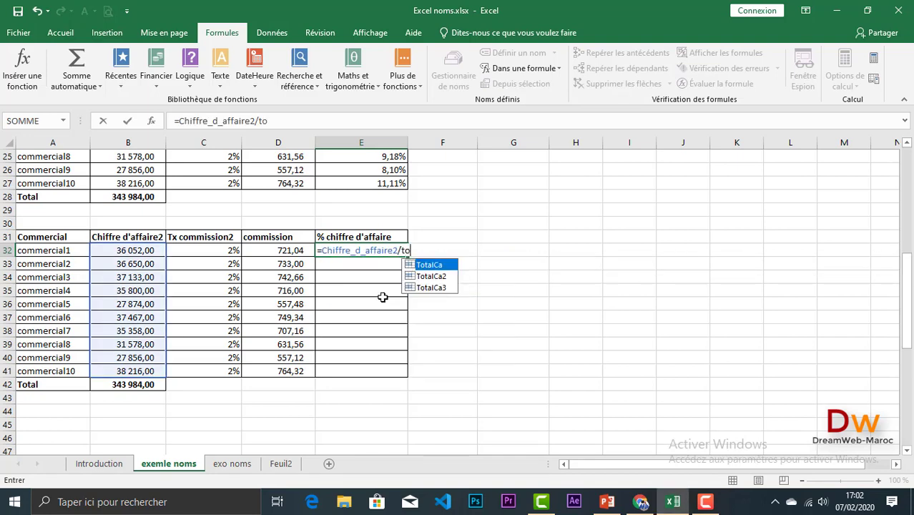
double_click(431, 288)
key(ctrl+Return)
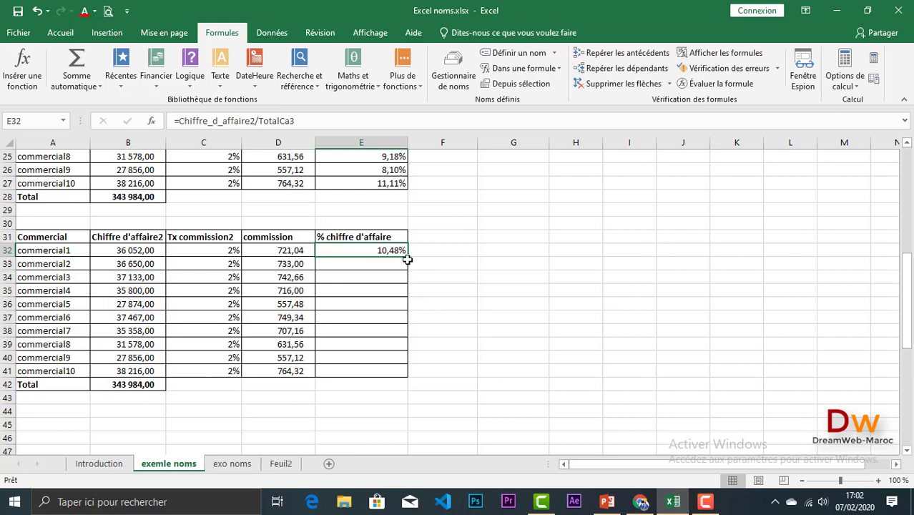
drag(409, 258, 404, 376)
click(343, 346)
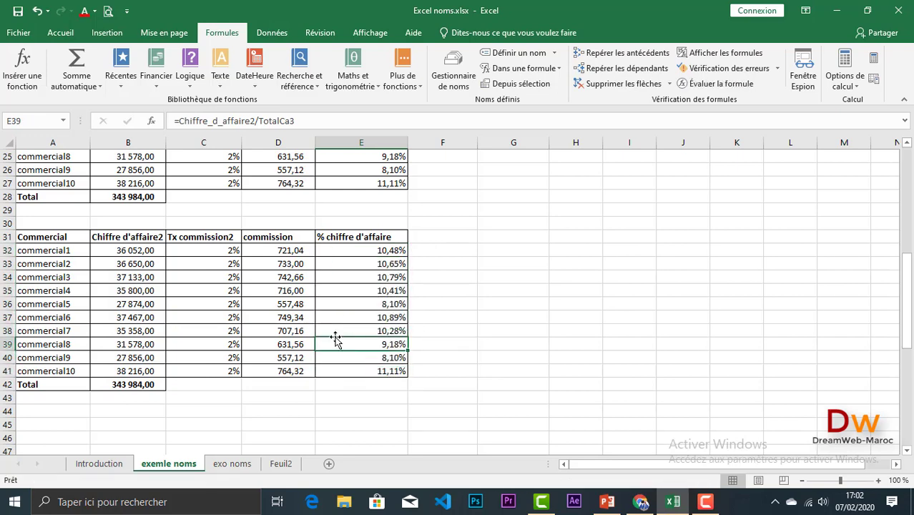
Check the name assigned to the first table's turnover range B4:B13
scroll(336, 338, up, 5)
scroll(334, 336, up, 2)
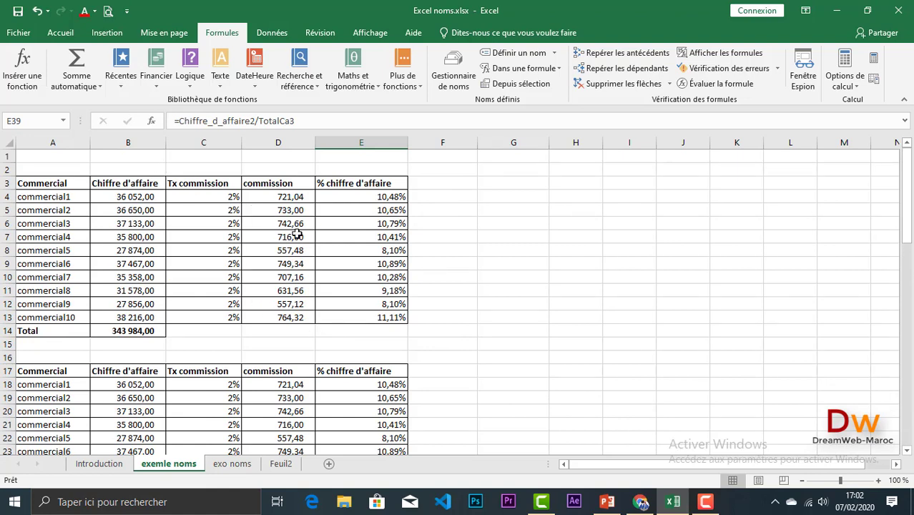
drag(147, 198, 143, 317)
click(29, 121)
text(Ca)
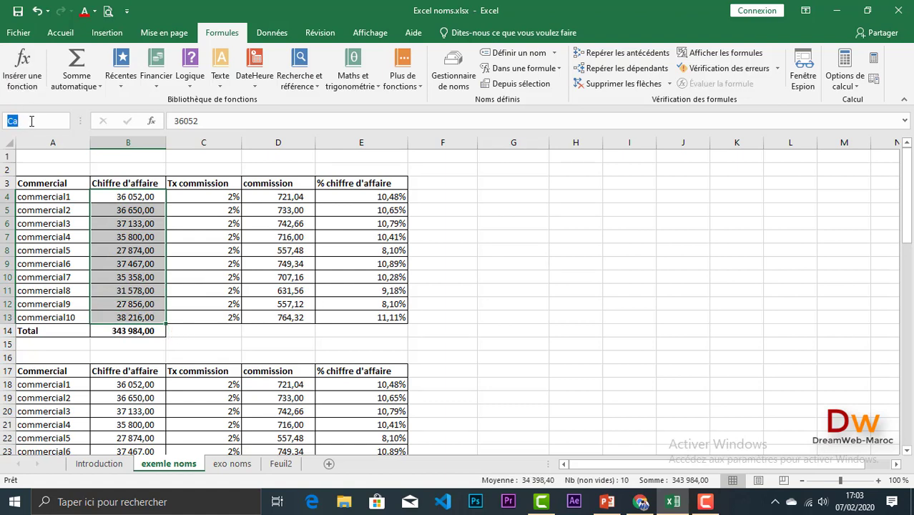
click(238, 220)
Examine the new-name definition for the second table's turnover range B18:B27 and cancel it
scroll(237, 220, down, 3)
scroll(237, 219, down, 2)
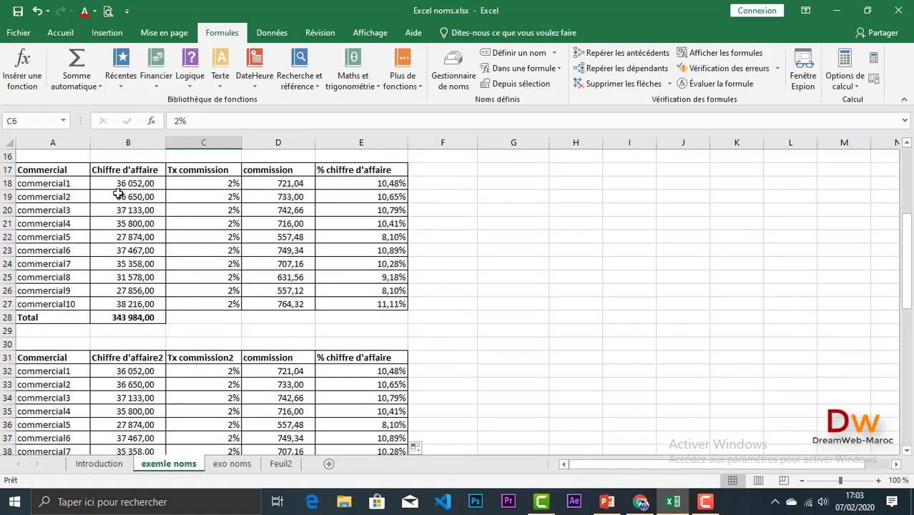
drag(123, 183, 112, 301)
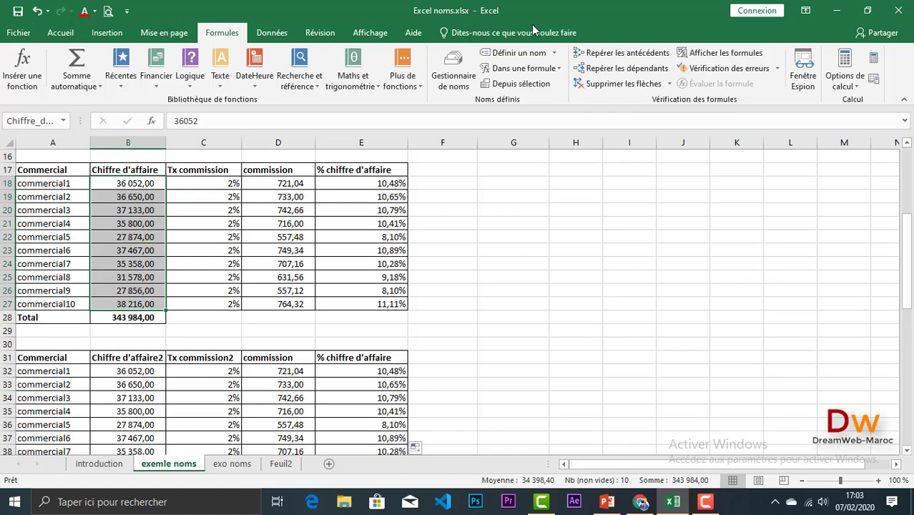
click(518, 56)
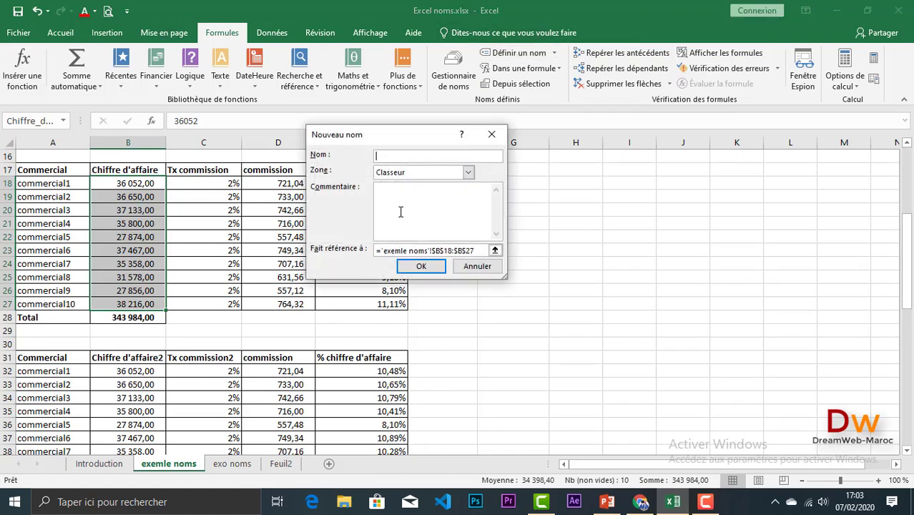
click(477, 266)
Examine the options for creating names from the selection B31:C41 in the third table and cancel
scroll(319, 203, down, 3)
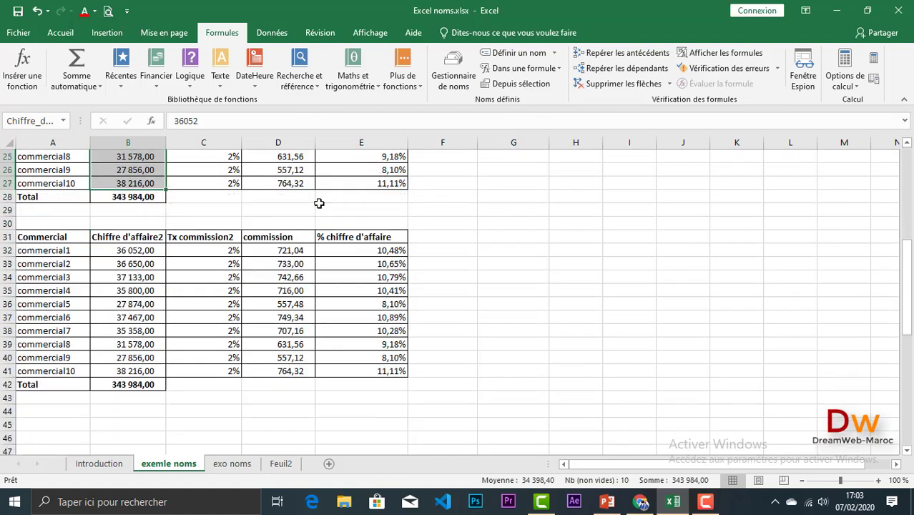
scroll(319, 203, down, 1)
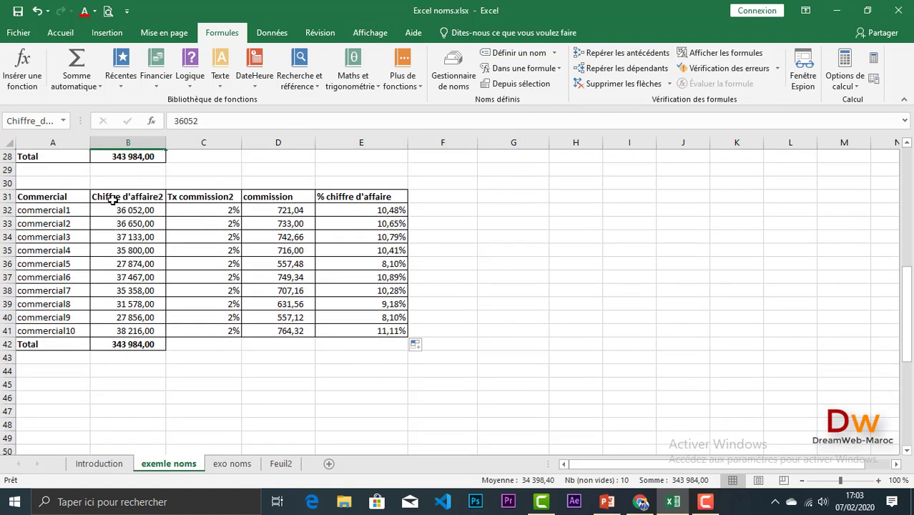
drag(113, 197, 191, 209)
drag(194, 277, 193, 326)
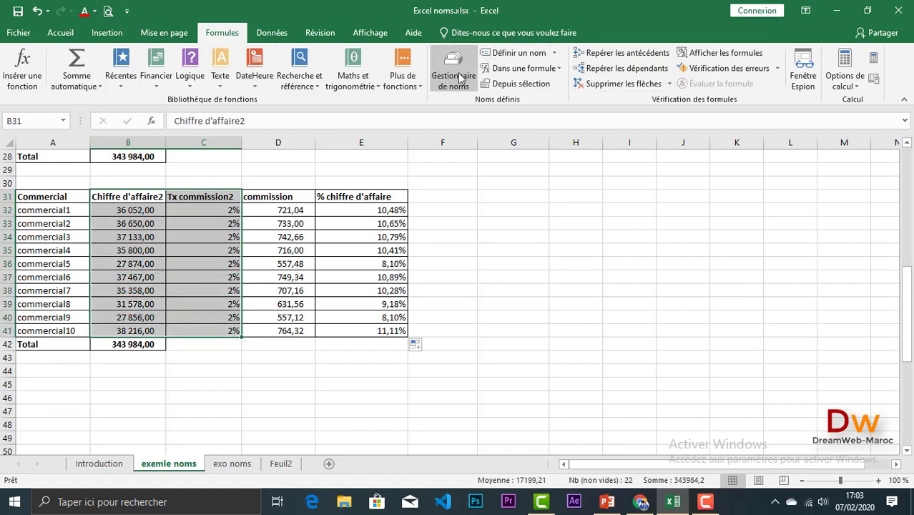
click(504, 85)
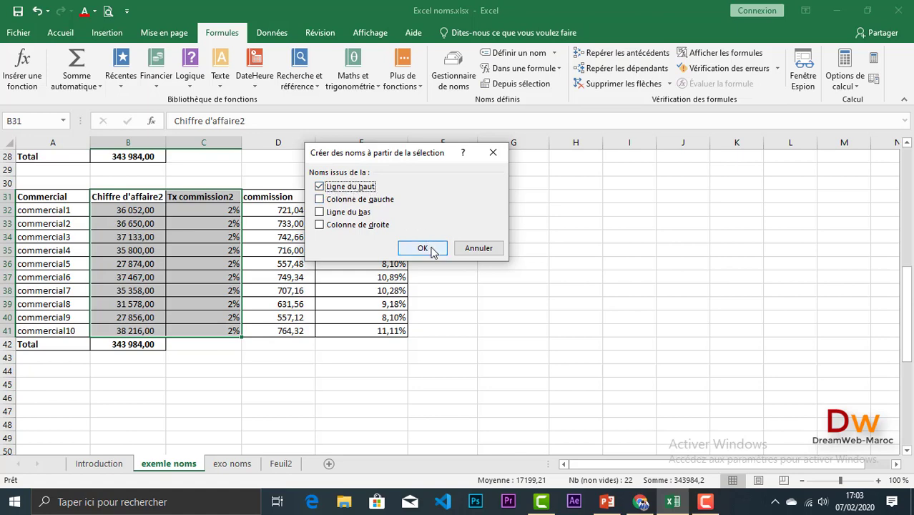
click(481, 254)
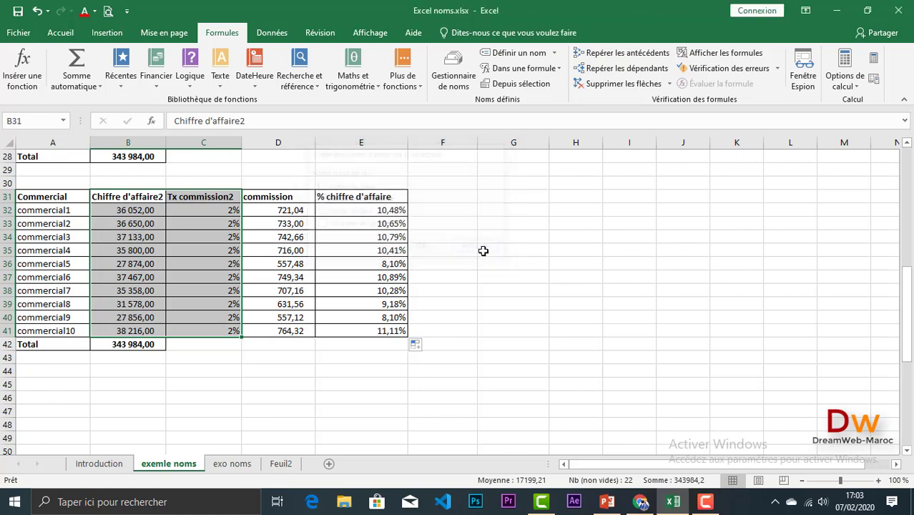
Compare the named ranges and percentage formulas across the tables, checking E36, E4 and the third table's block B31:C41
click(362, 266)
scroll(362, 265, up, 9)
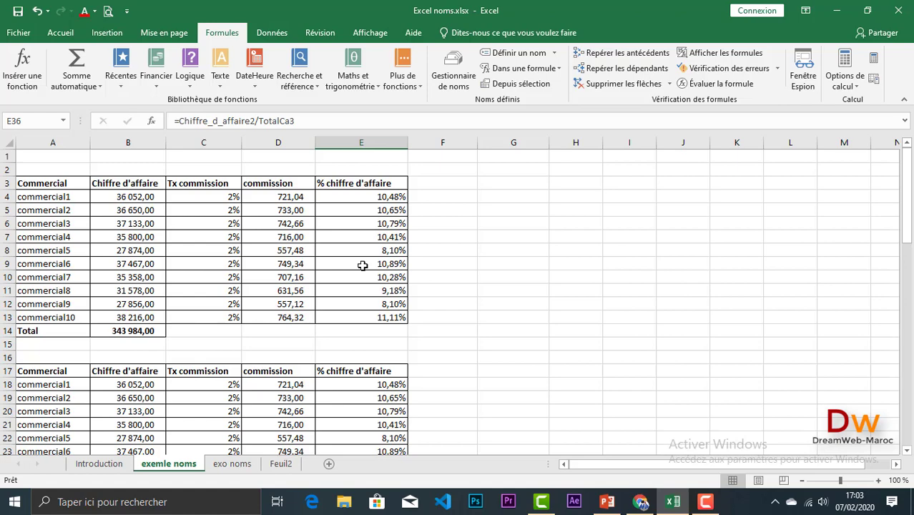
scroll(362, 265, down, 4)
scroll(362, 265, up, 4)
scroll(354, 245, down, 7)
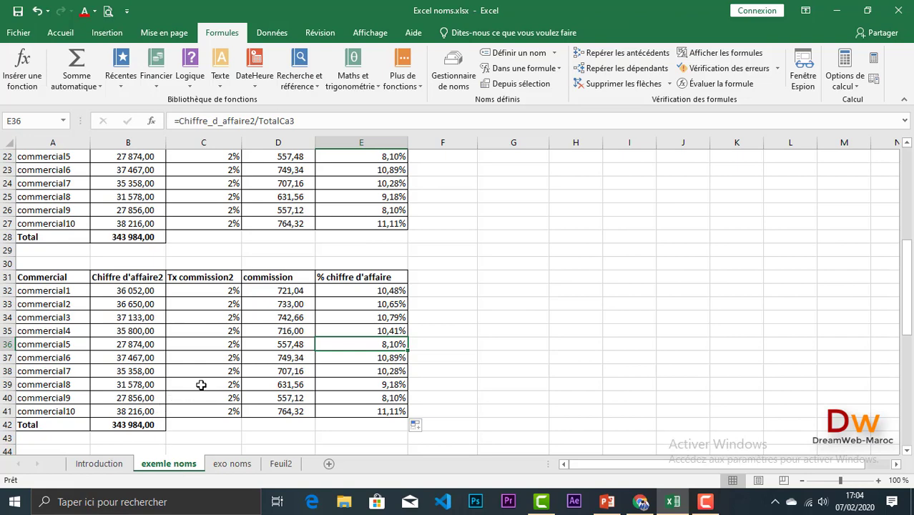
scroll(201, 385, up, 3)
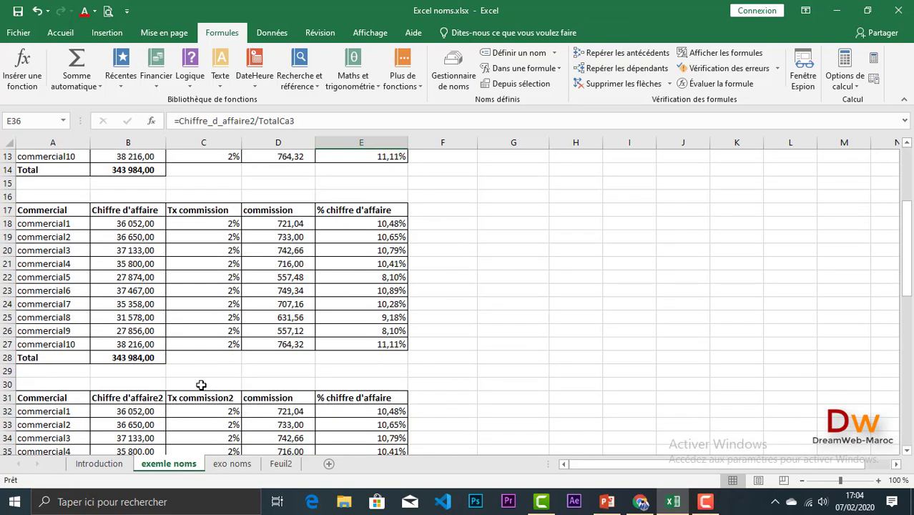
scroll(201, 385, down, 3)
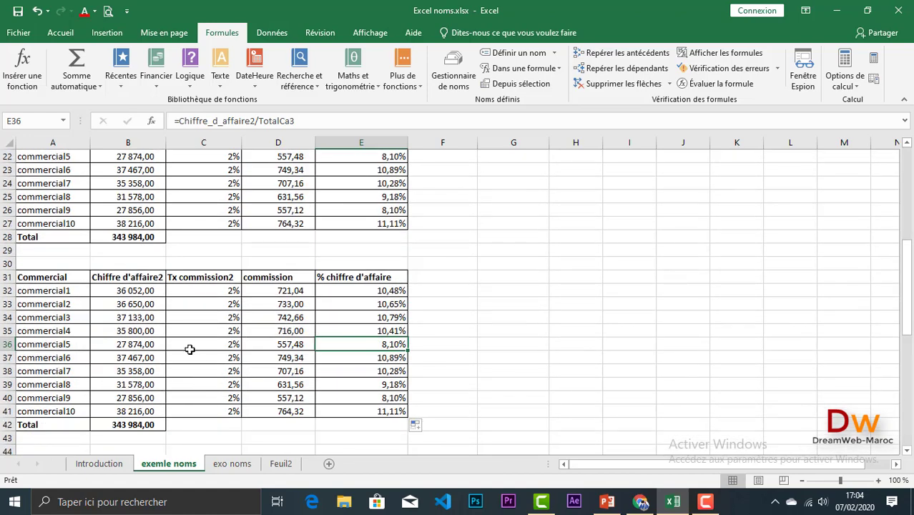
scroll(186, 346, up, 6)
scroll(184, 346, up, 1)
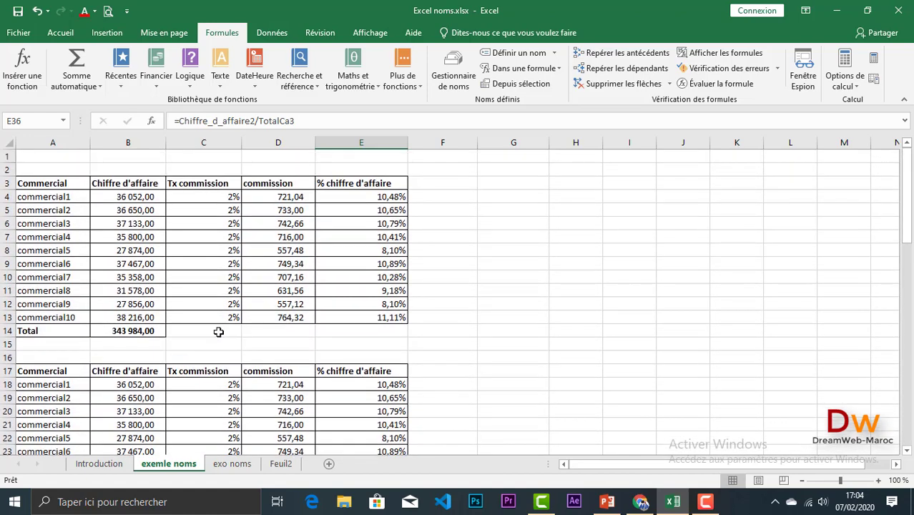
click(365, 199)
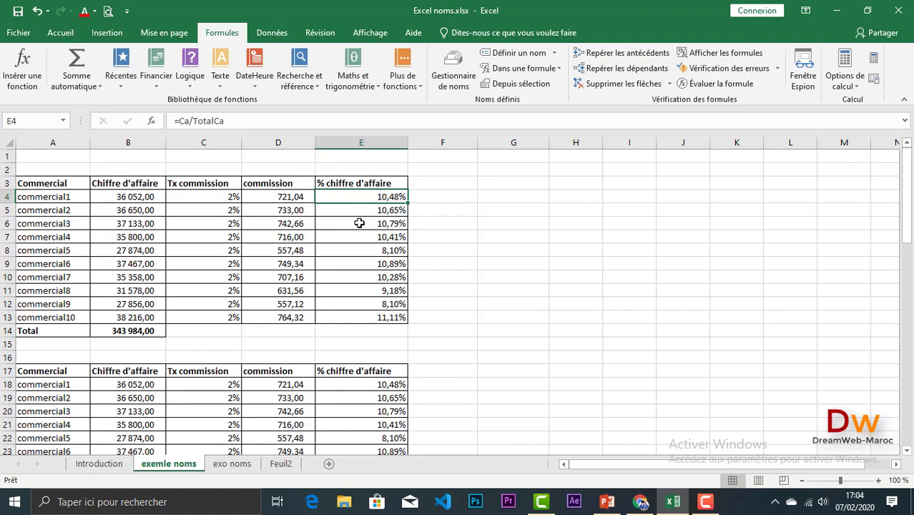
scroll(245, 402, down, 4)
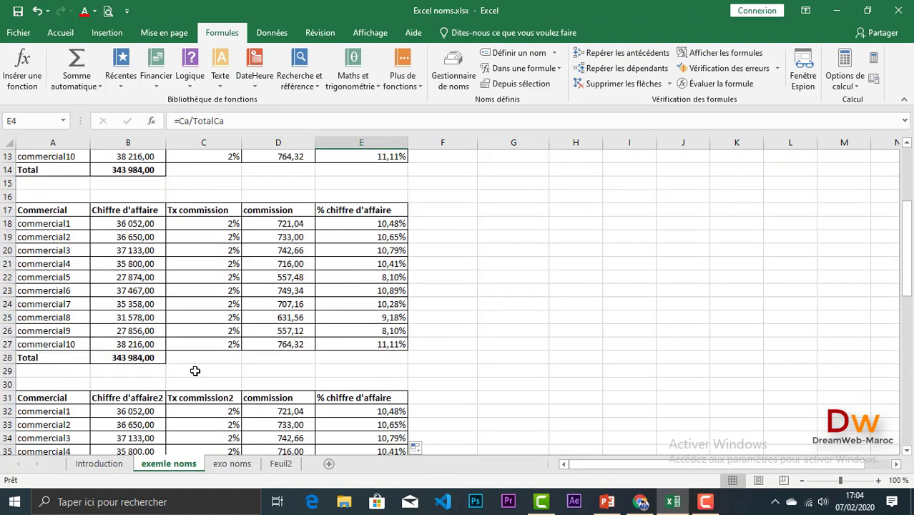
scroll(194, 371, down, 3)
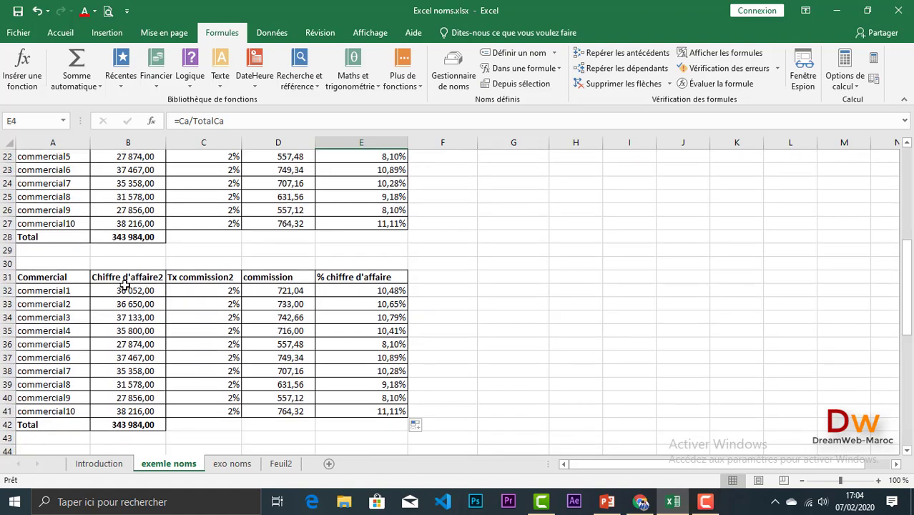
drag(116, 276, 213, 410)
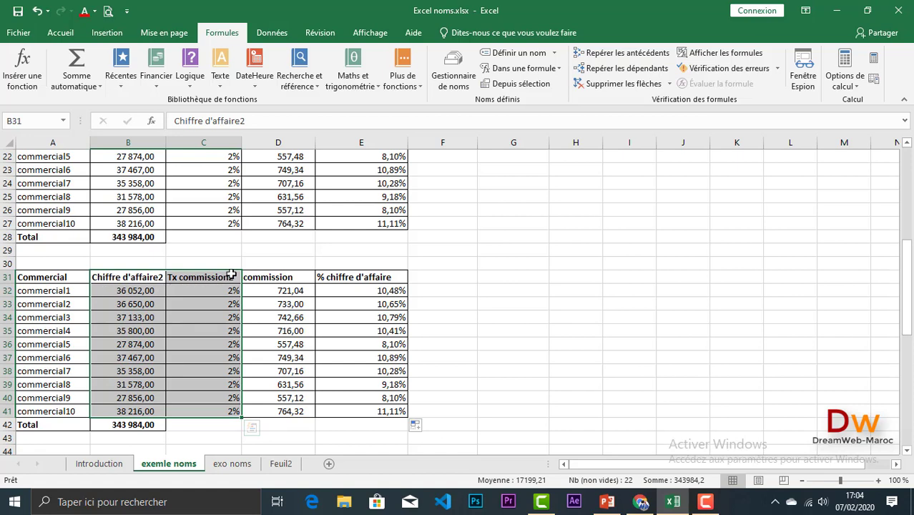
click(197, 315)
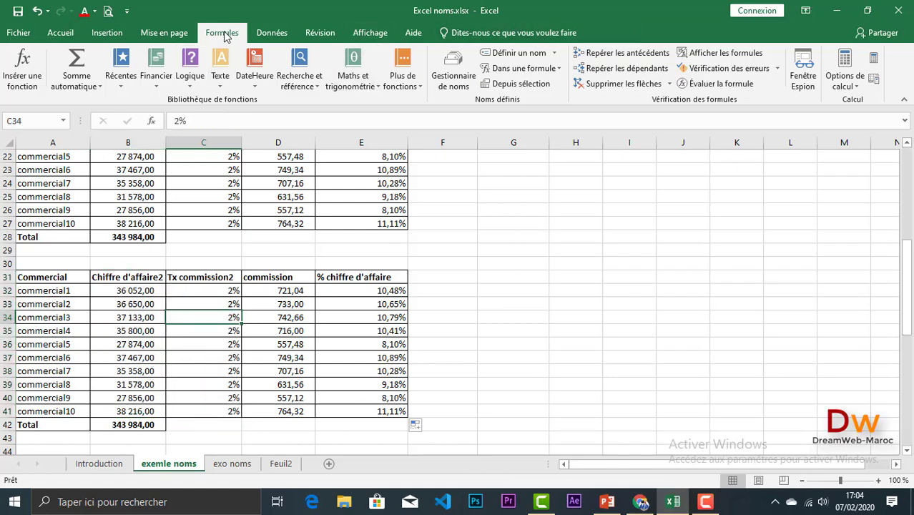
Try to rename the defined name Chiffre_d_affaire2 as Ca2 in the Name Manager and rename it Ca_2 instead
click(450, 74)
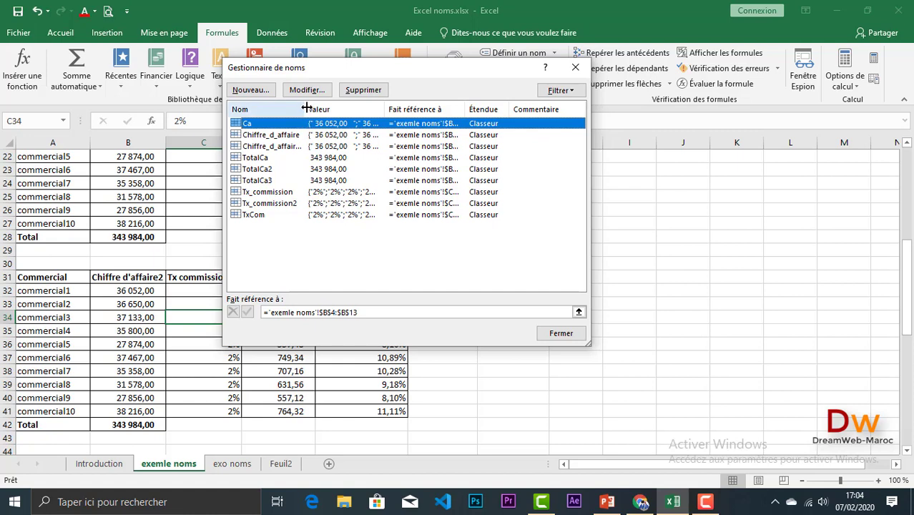
drag(304, 109, 326, 109)
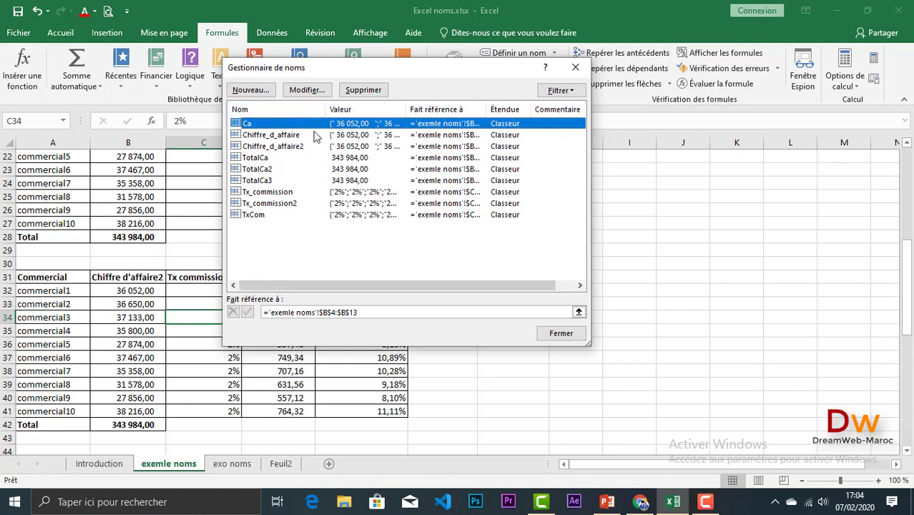
click(297, 148)
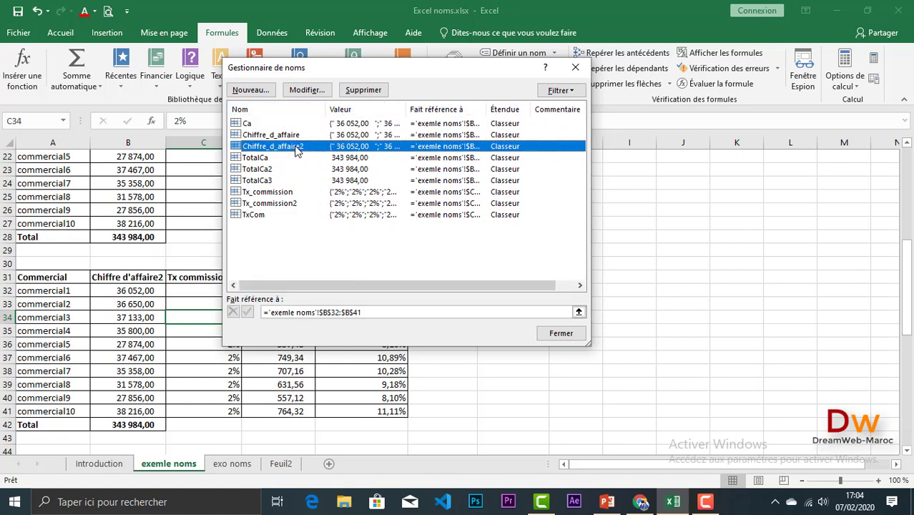
click(306, 90)
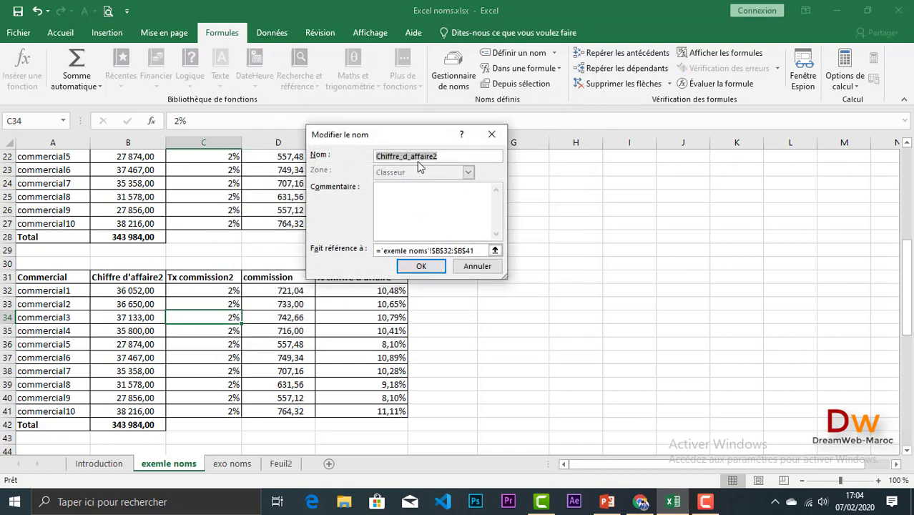
text(Ca2)
click(422, 268)
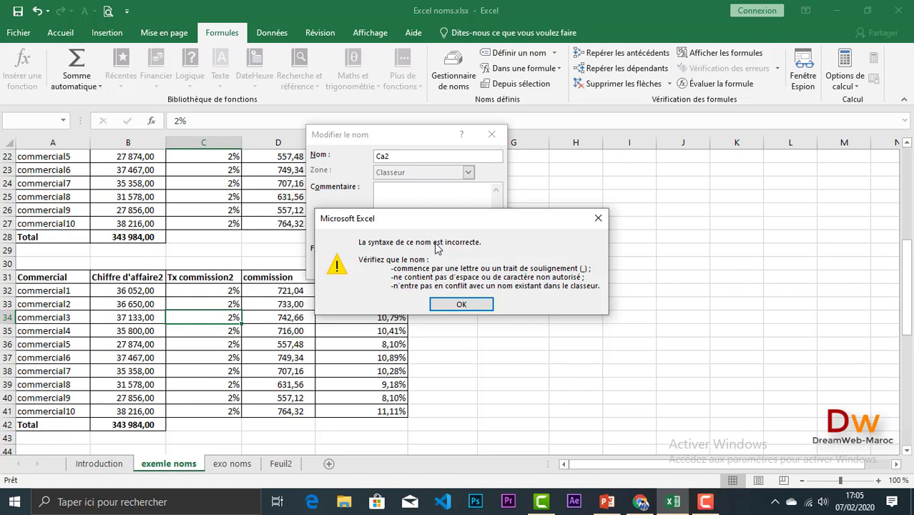
click(599, 219)
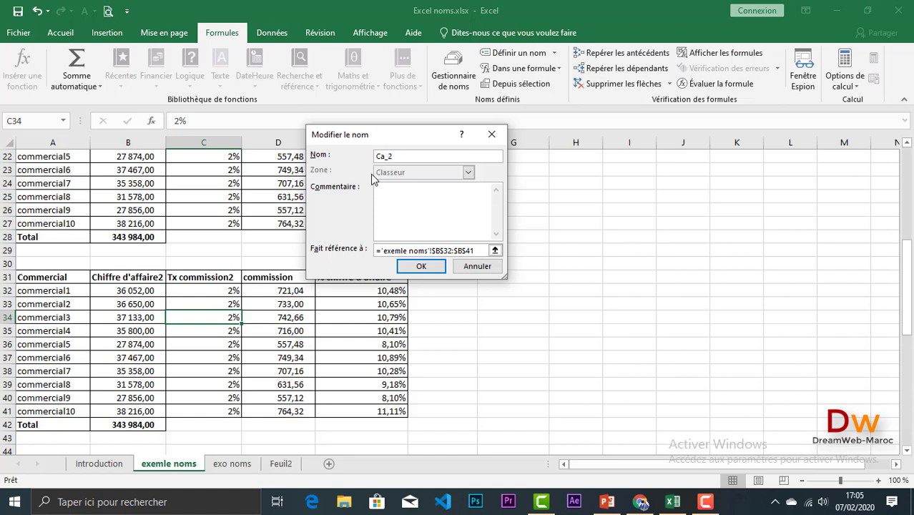
click(421, 267)
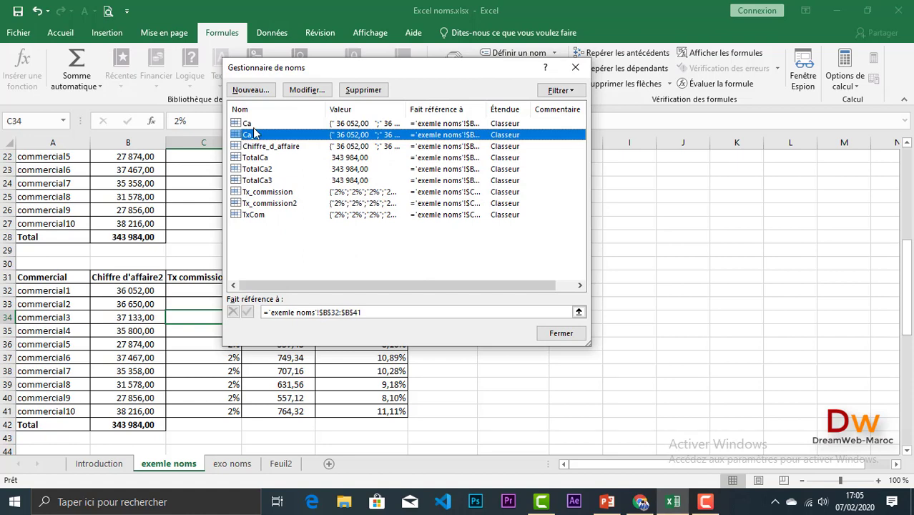
Rename the defined name Tx_commission2 as TxCom2, check the range behind TxCom and close the Name Manager
click(274, 204)
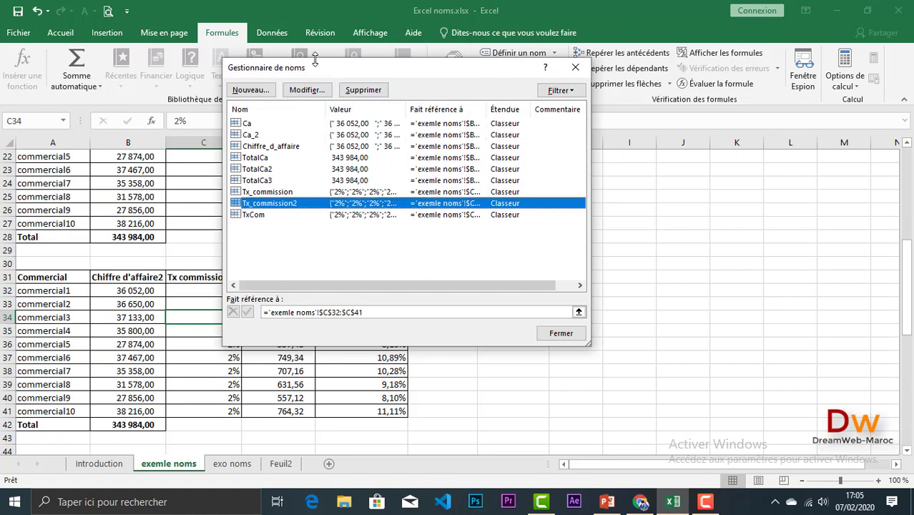
click(309, 90)
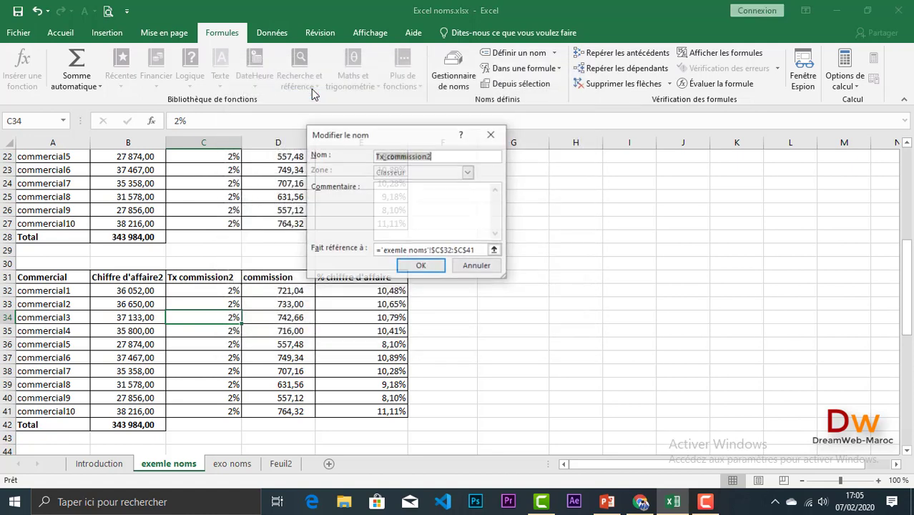
text(TxCom2)
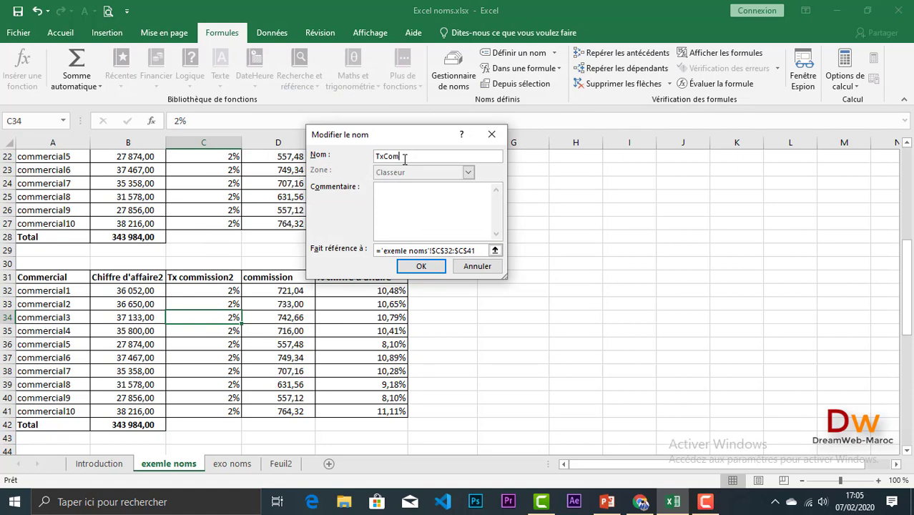
click(416, 269)
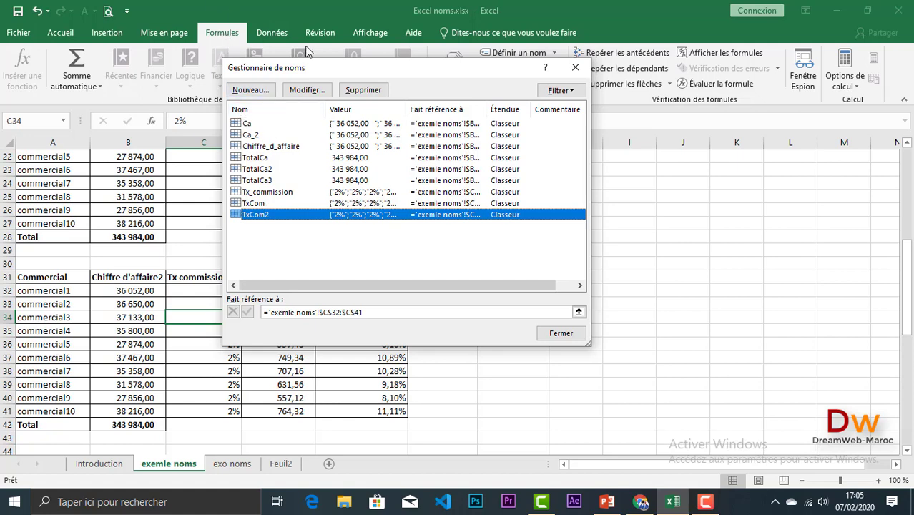
click(250, 203)
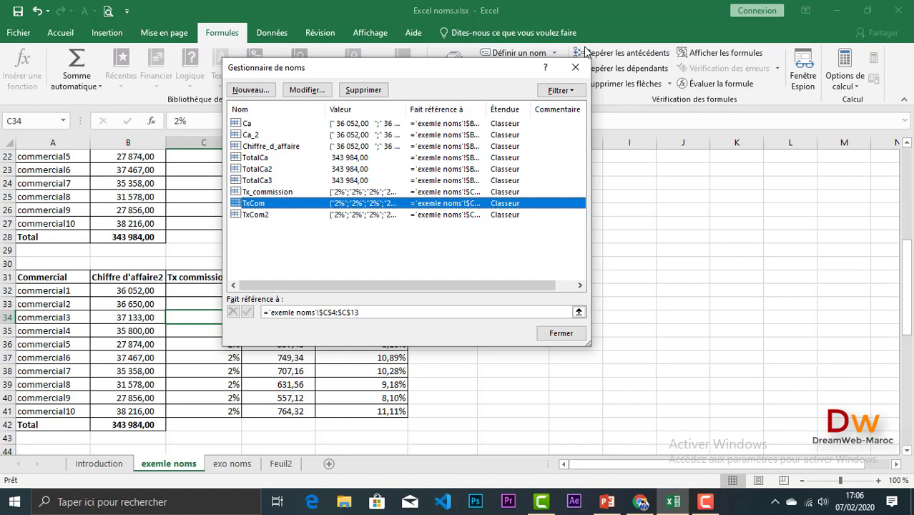
click(575, 68)
Look over the tables on the exemle noms sheet and switch to the exo noms sheet
scroll(180, 317, up, 7)
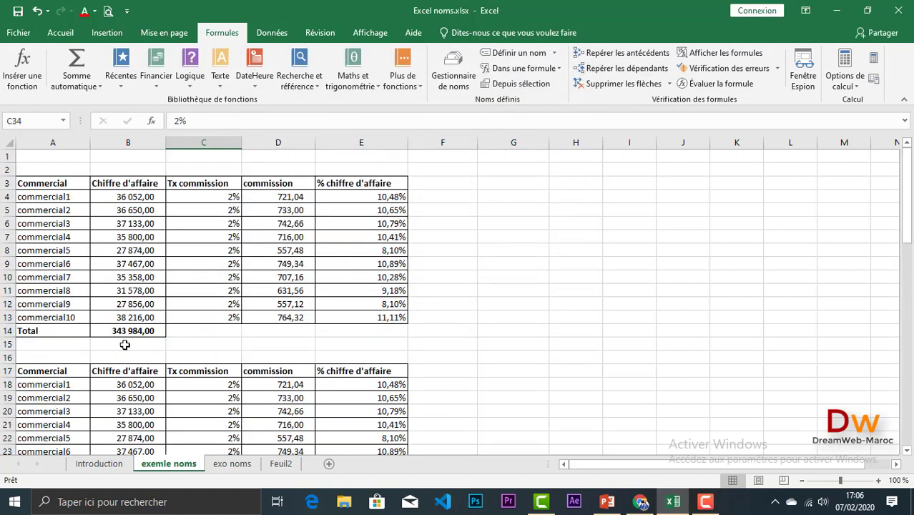
scroll(124, 345, down, 2)
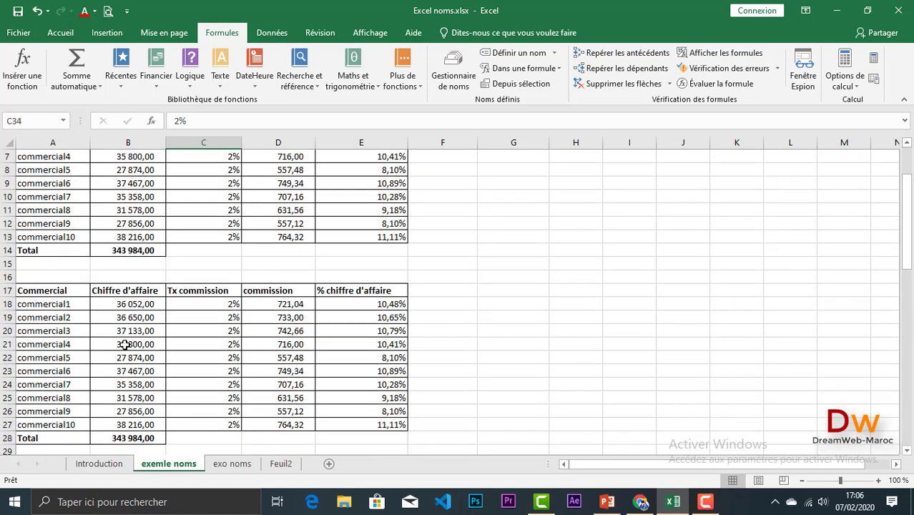
scroll(124, 344, down, 2)
scroll(124, 344, up, 4)
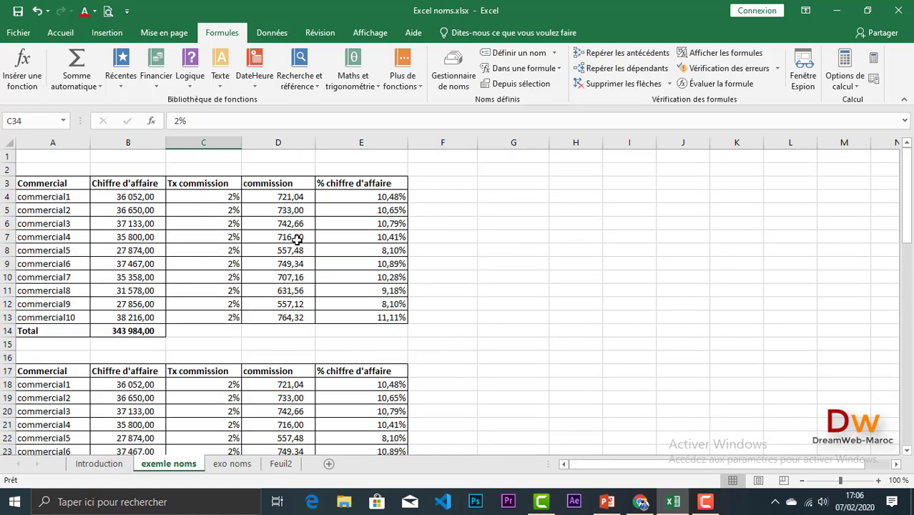
scroll(285, 289, down, 3)
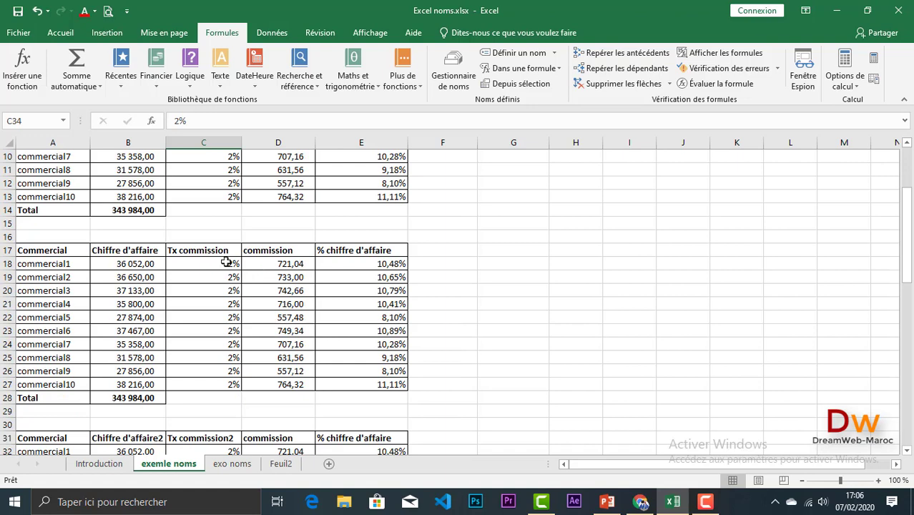
click(233, 465)
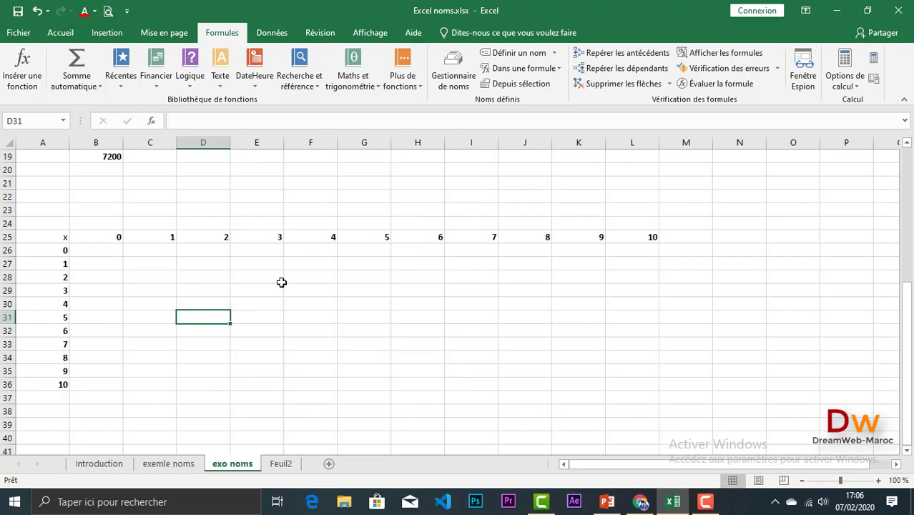
Name the first table's margin rates C3:F3 TxMarge1
scroll(282, 283, up, 5)
scroll(281, 282, up, 1)
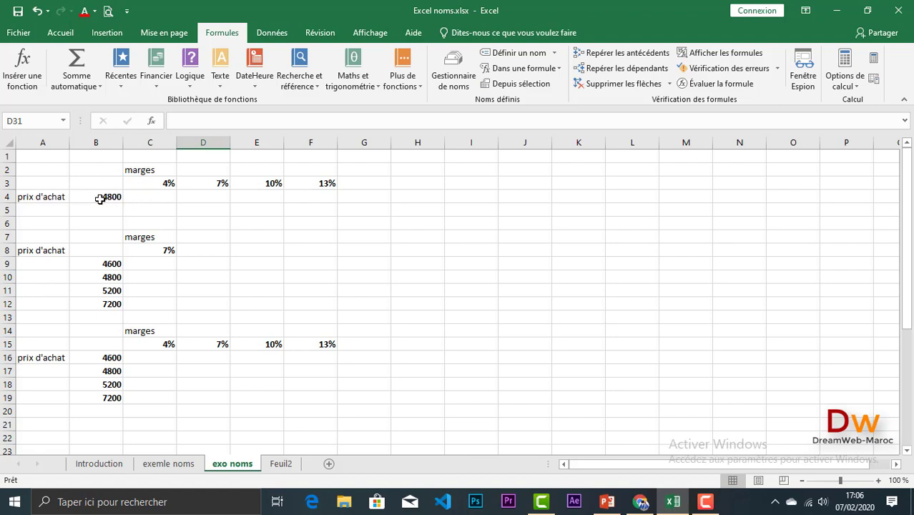
drag(166, 183, 306, 183)
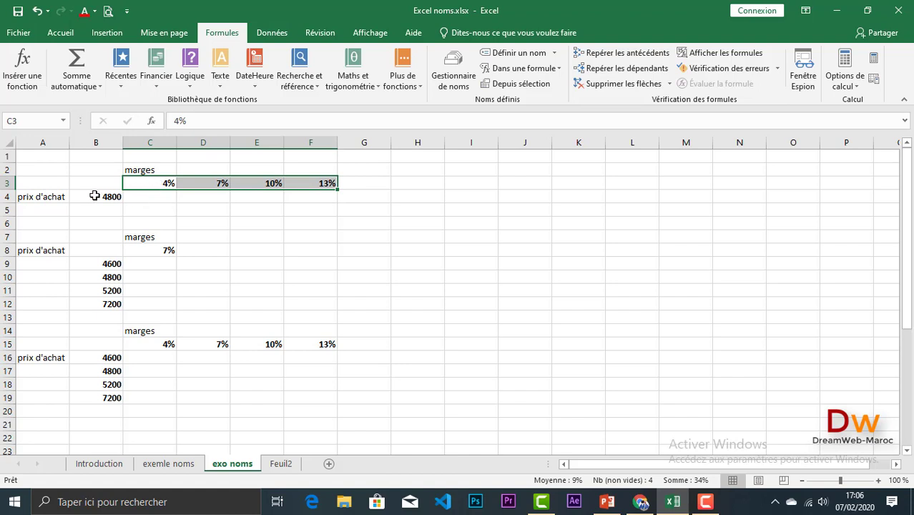
click(147, 195)
drag(148, 181, 320, 185)
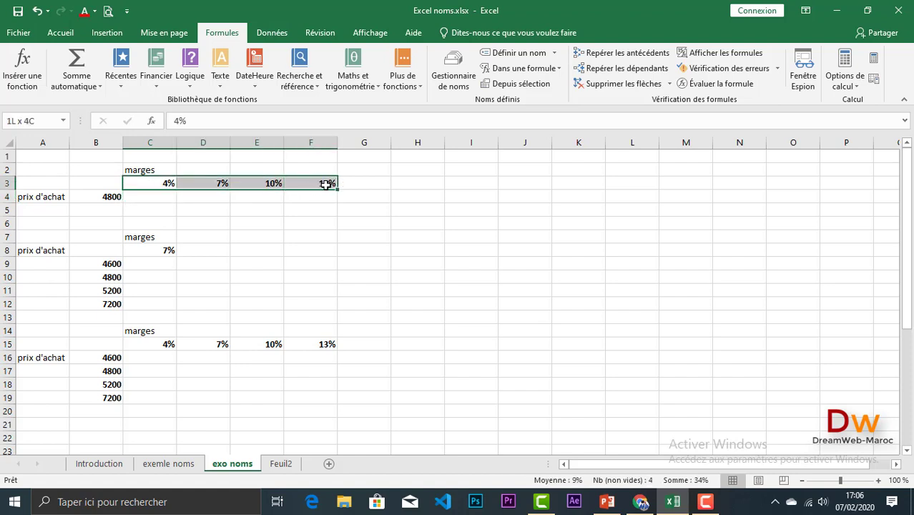
click(61, 34)
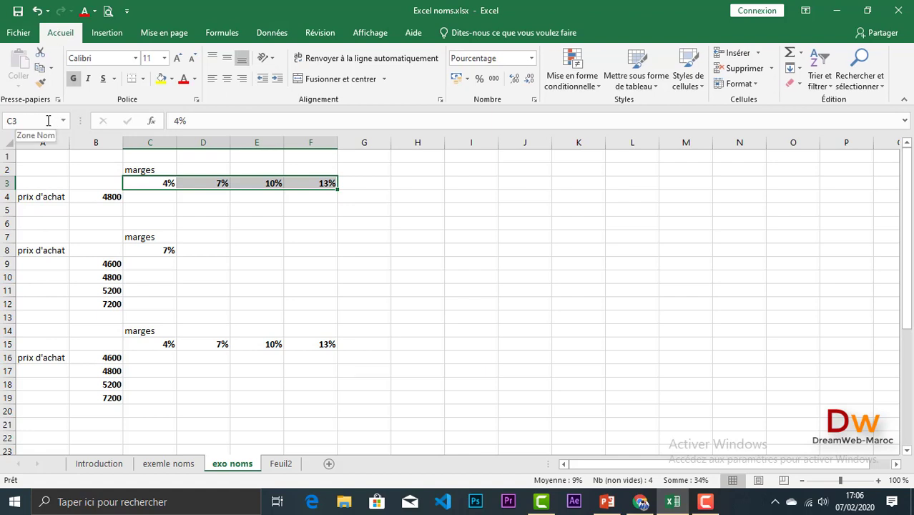
click(32, 119)
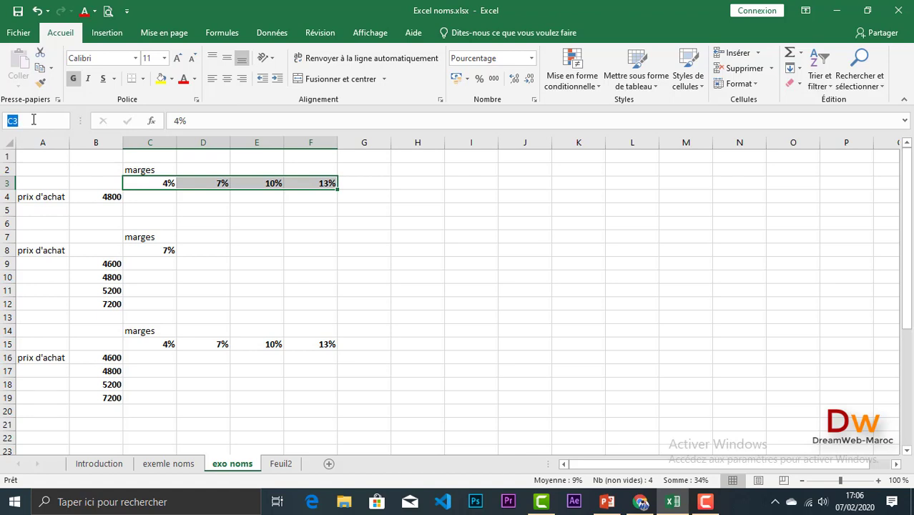
text(M)
key(BackSpace)
text(TxMarge1)
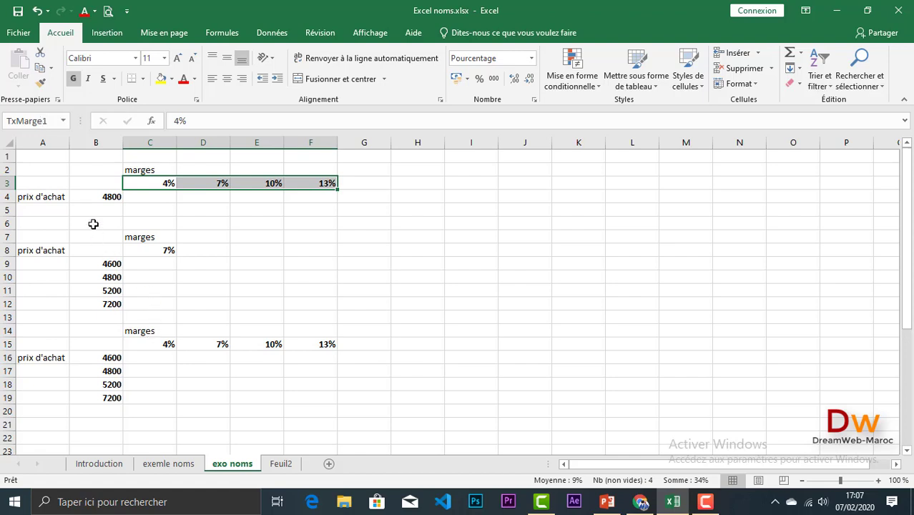
Try to name the purchase price cell B4 Px1, and return to cell A1
click(91, 196)
click(38, 121)
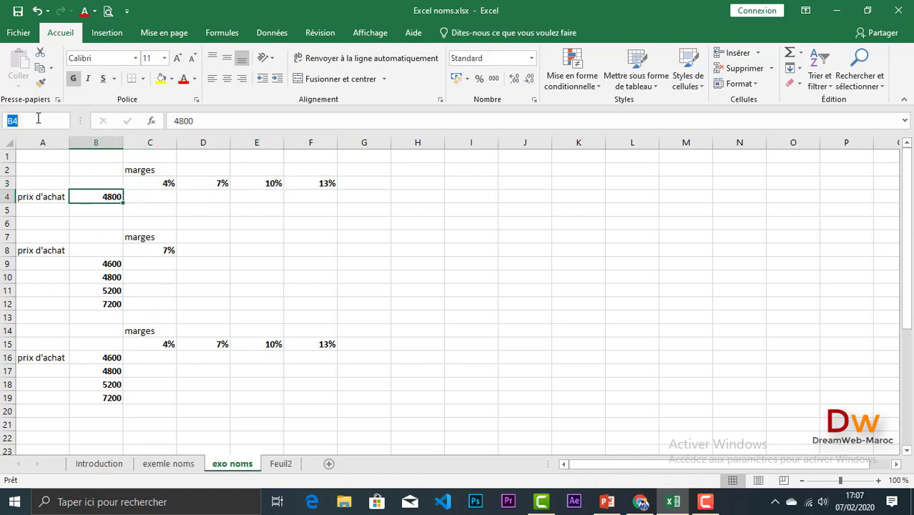
text(Px1)
key(Return)
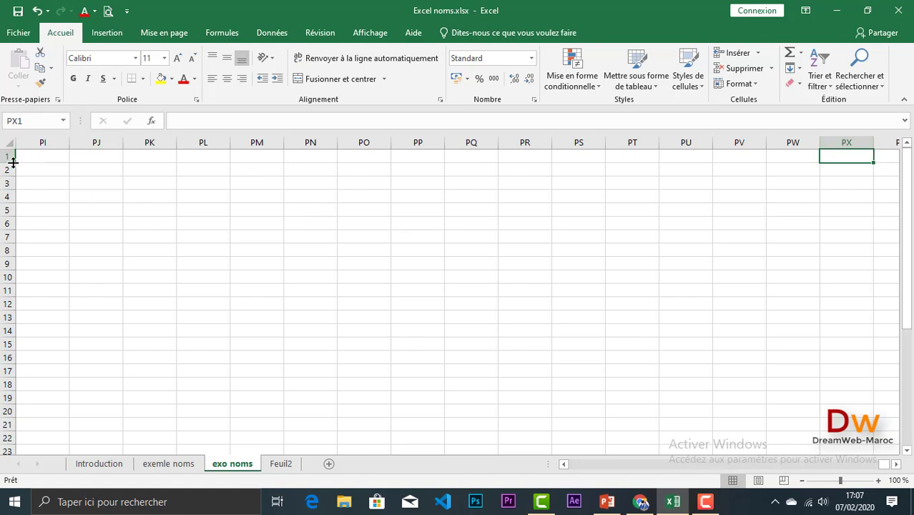
click(27, 120)
text(a1)
key(Return)
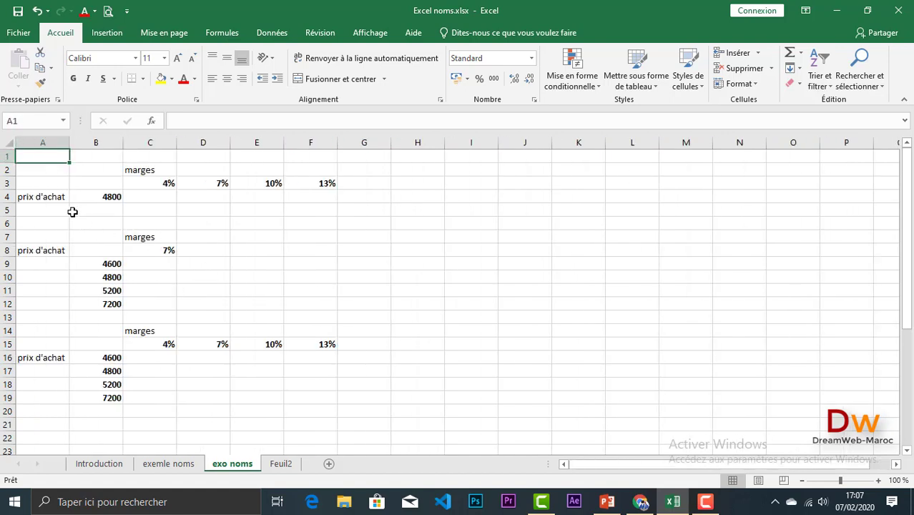
Name the first table's purchase price cell B4 Prix1
click(89, 197)
click(22, 120)
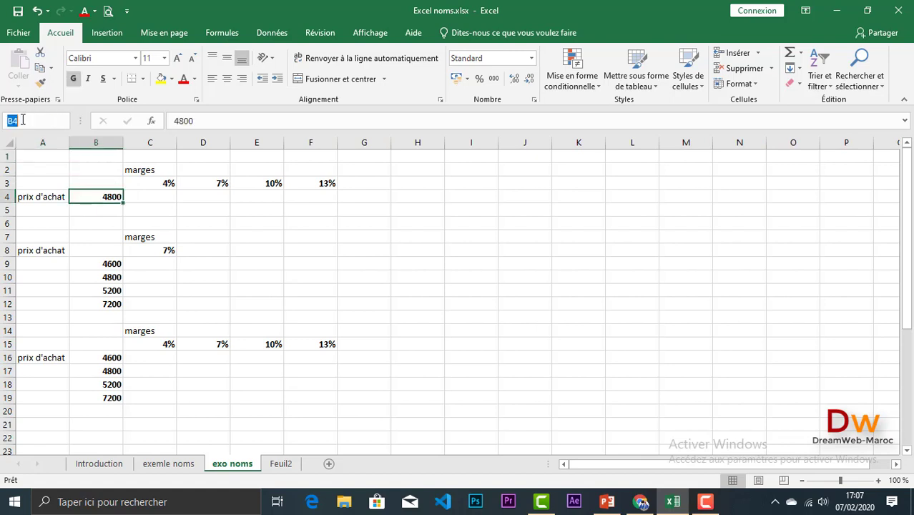
text(Prix1)
key(Return)
Enter the formula =TxMarge1*Prix1 in C4 and fill it across to F4
click(162, 195)
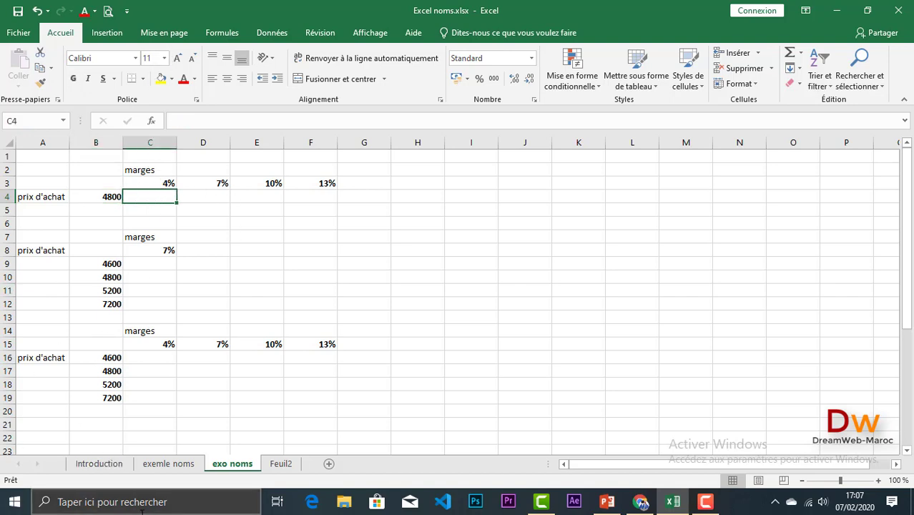
text(=)
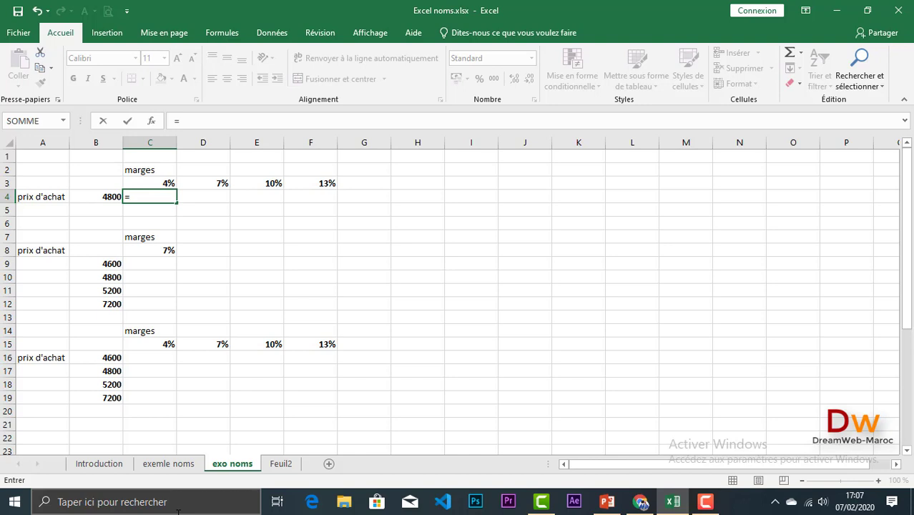
text(tx)
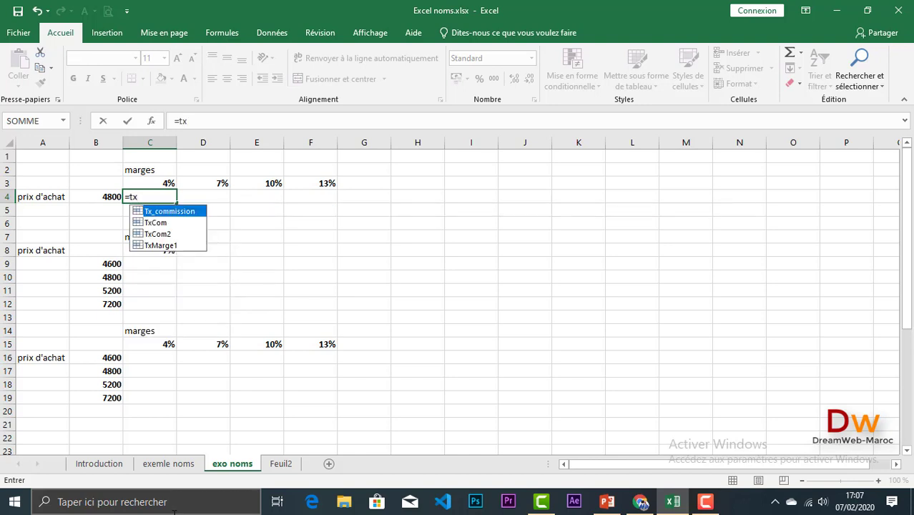
click(184, 248)
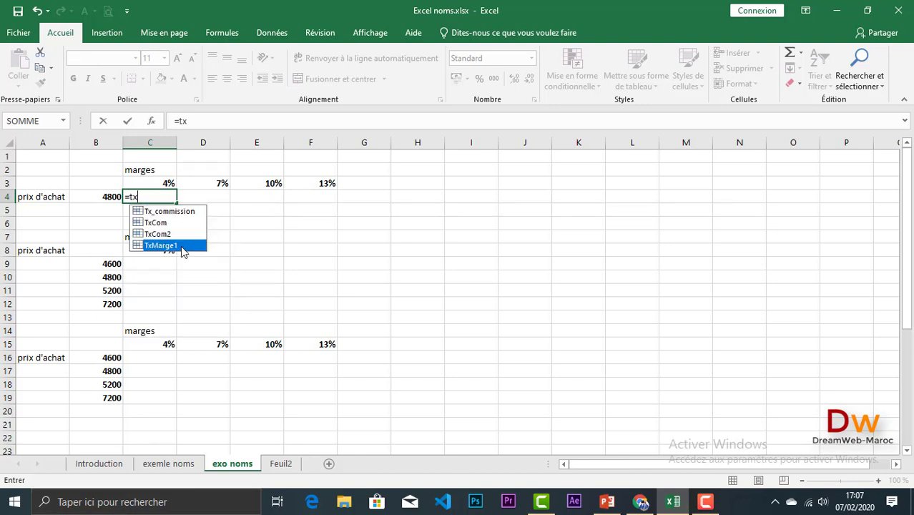
double_click(182, 247)
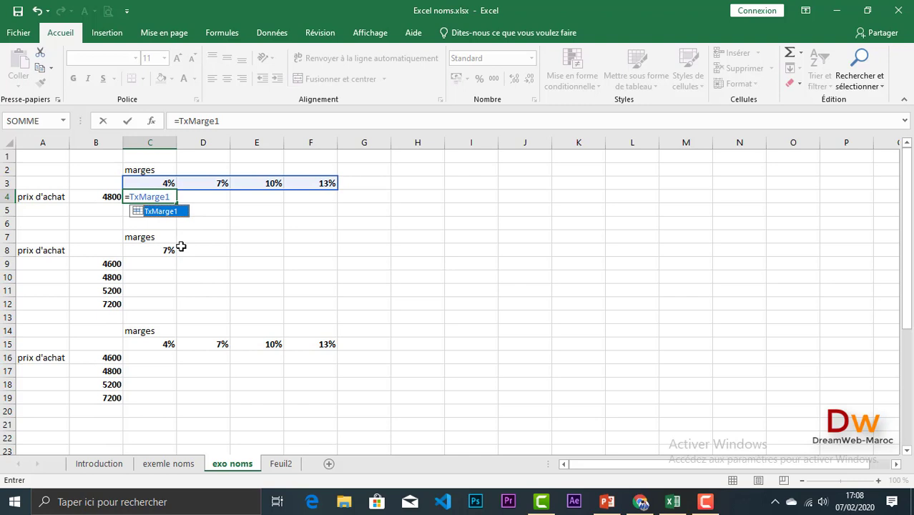
text(*pr)
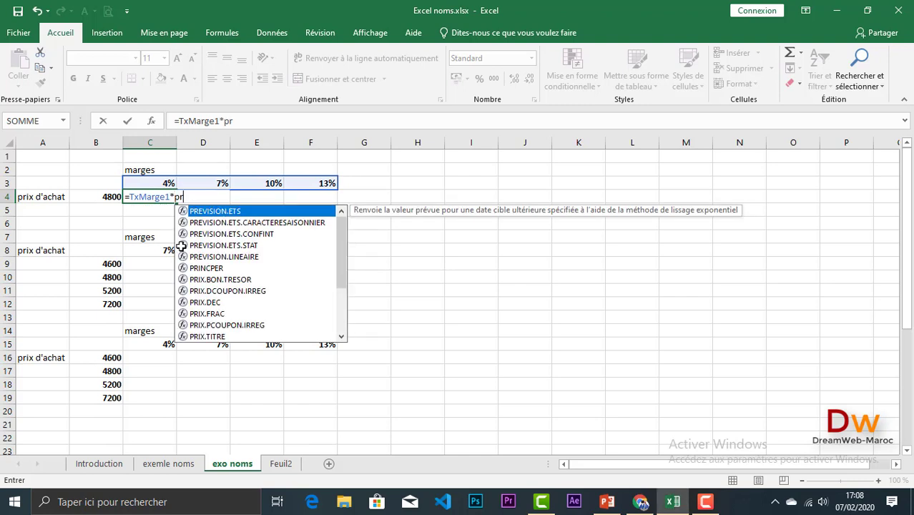
text(i)
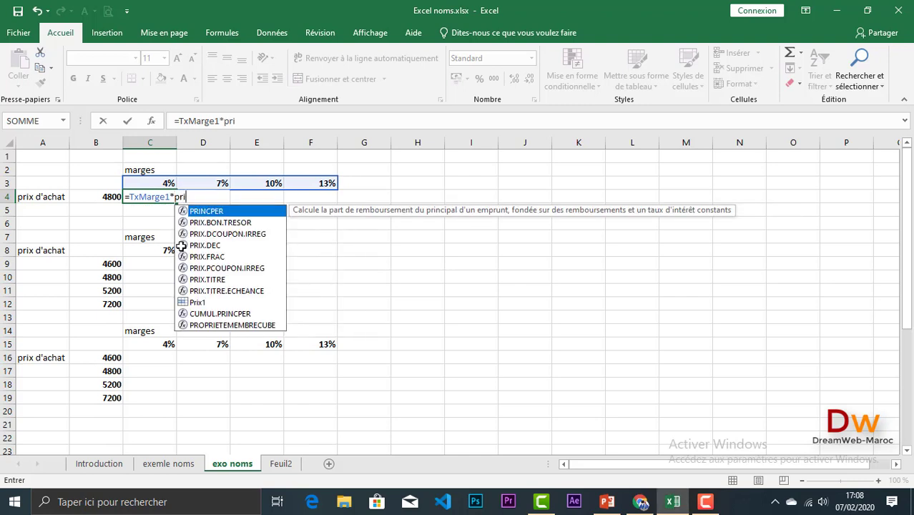
double_click(191, 301)
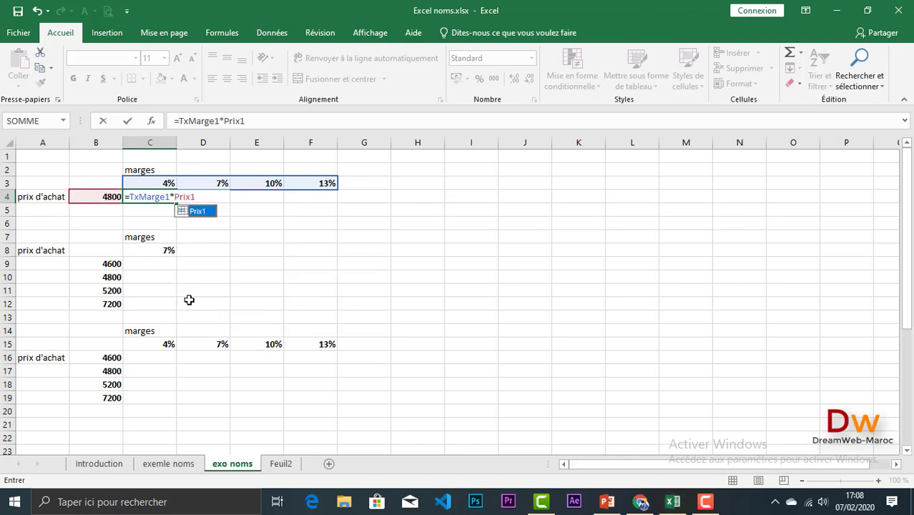
key(Return)
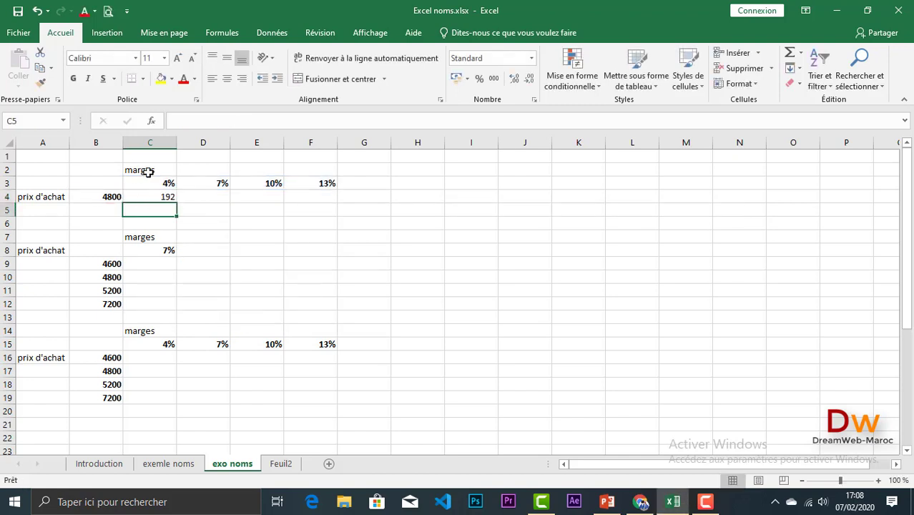
click(169, 198)
drag(179, 202, 333, 202)
Name the second table's margin rate cell C8 TxMarge2
scroll(249, 247, down, 1)
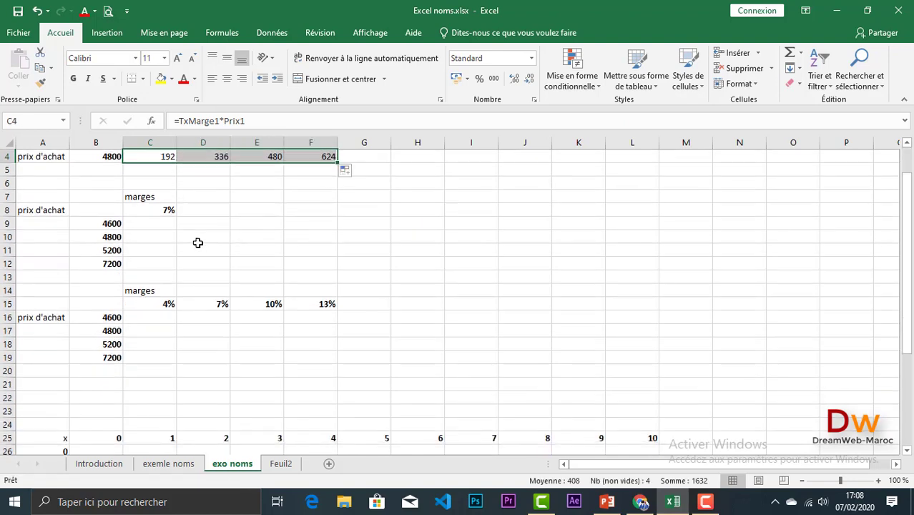
click(141, 208)
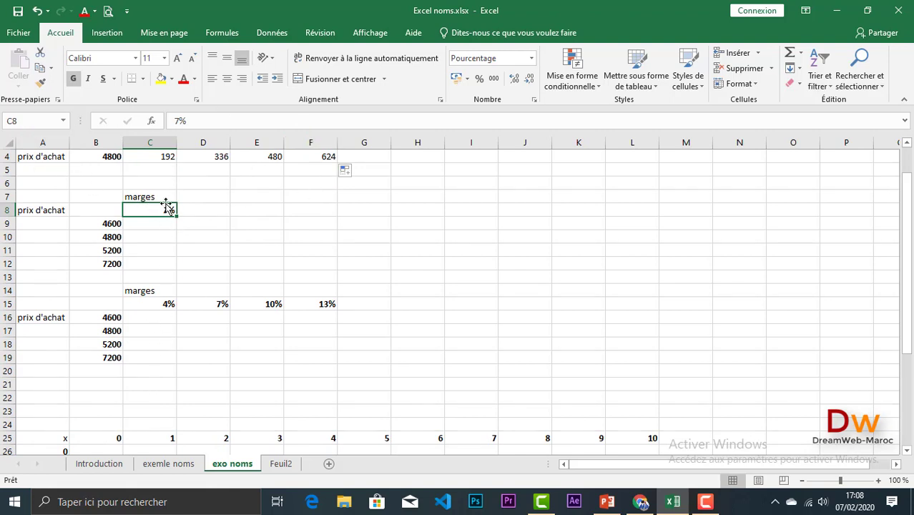
click(31, 121)
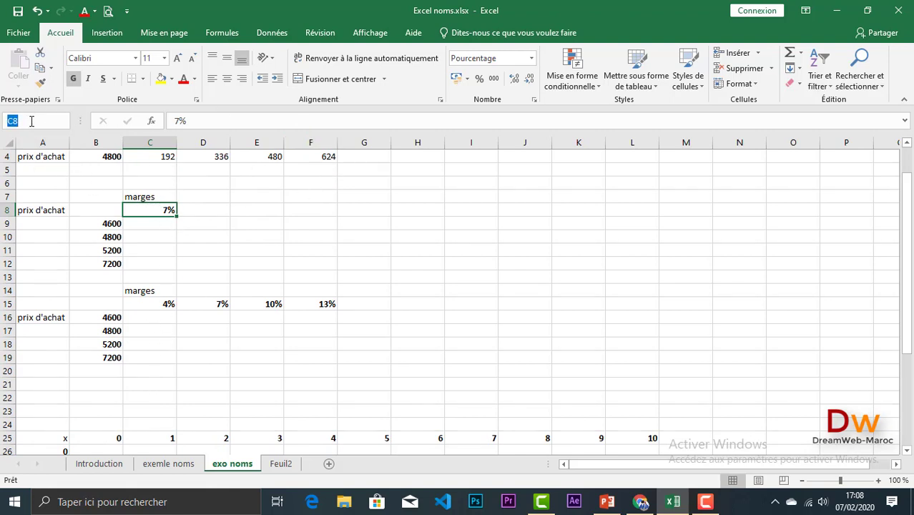
text(TxMarge2)
key(Return)
Name the second table's purchase prices B9:B12 Prix2
drag(111, 226, 112, 262)
click(30, 120)
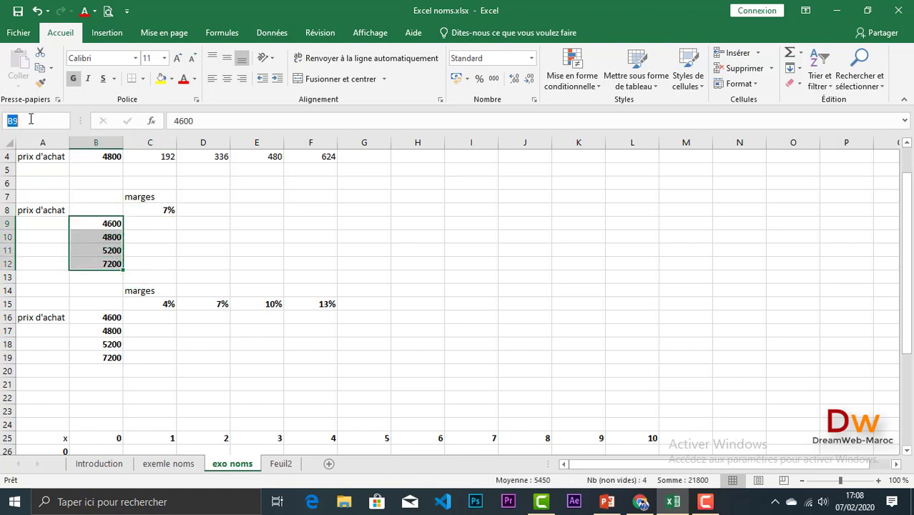
text(Prix2)
key(Return)
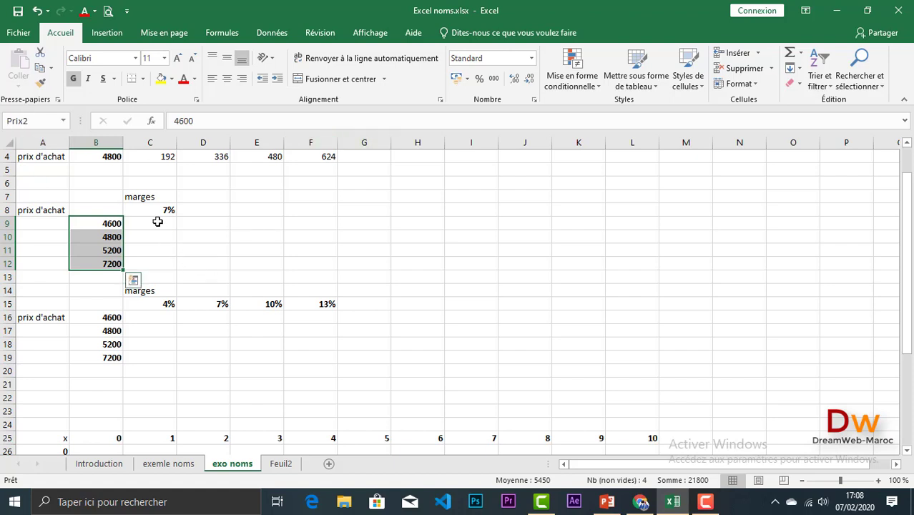
Enter the formula =TxMarge2*Prix2 in C9 and fill it down to C12
click(158, 223)
text(=)
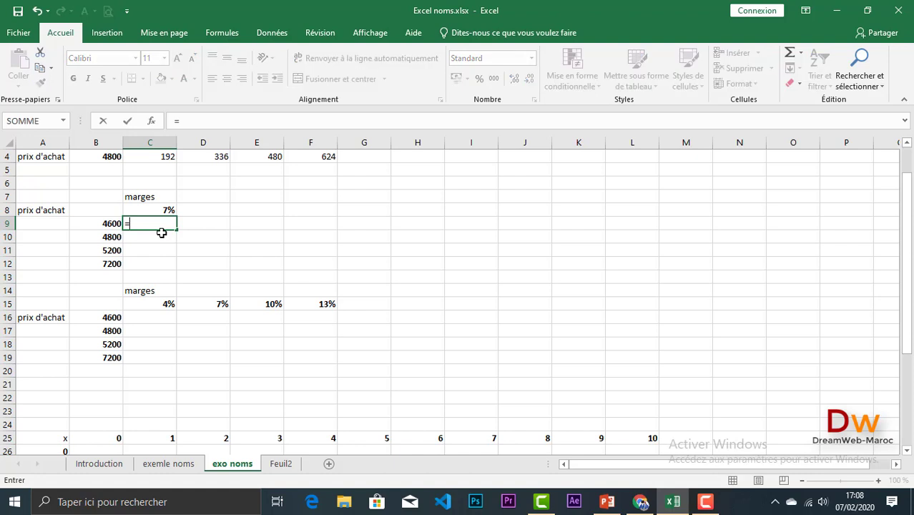
text(tx)
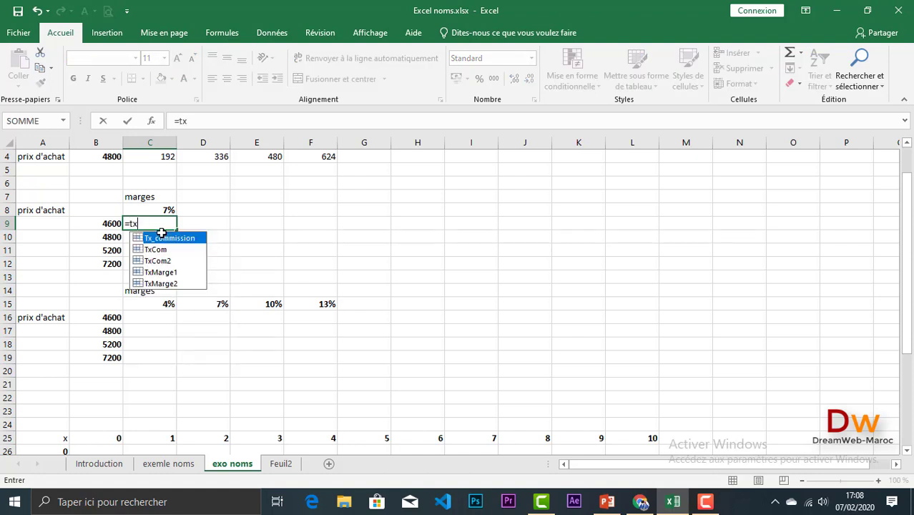
double_click(164, 284)
text(*)
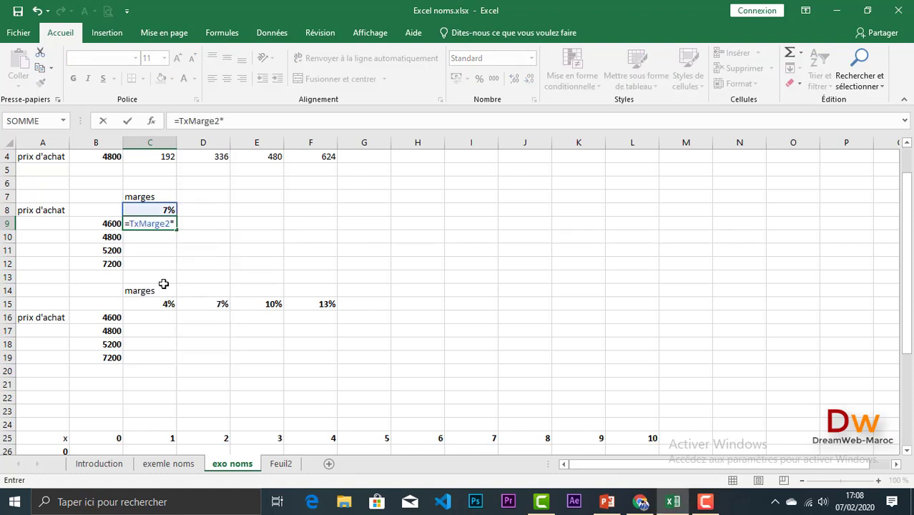
text(pri)
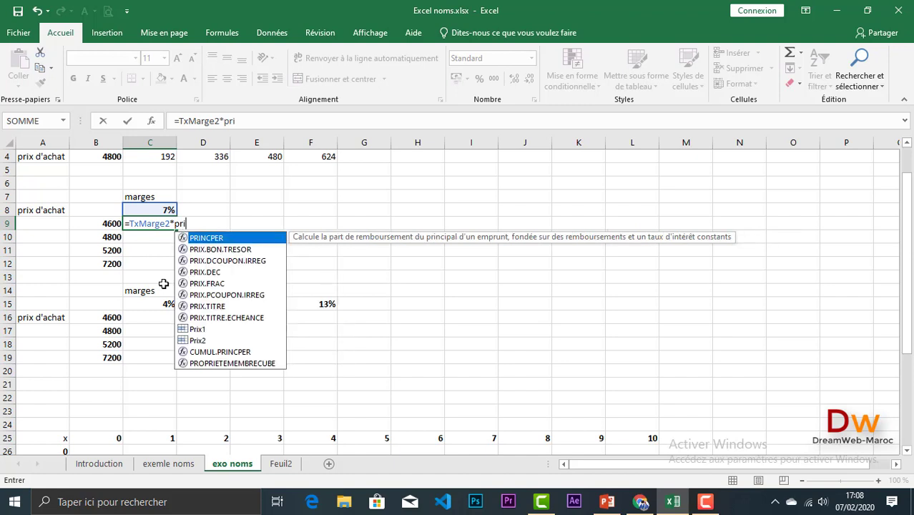
double_click(193, 340)
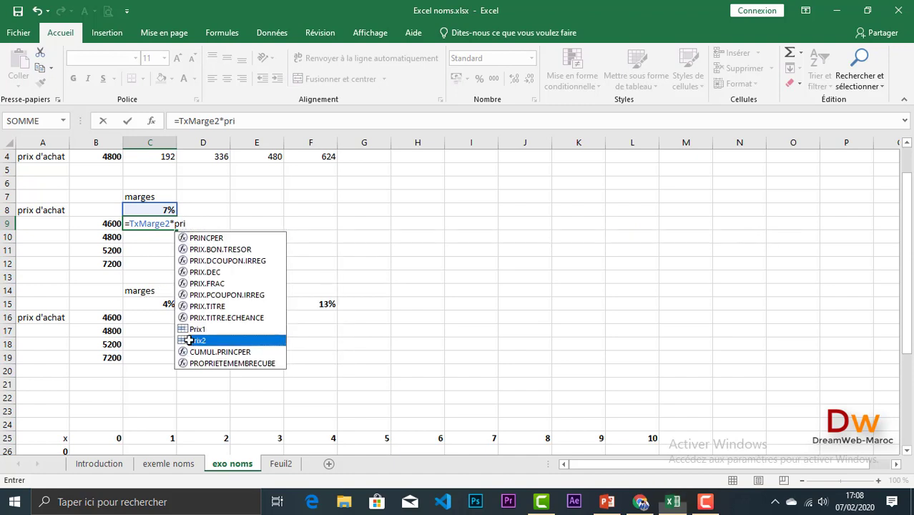
key(Return)
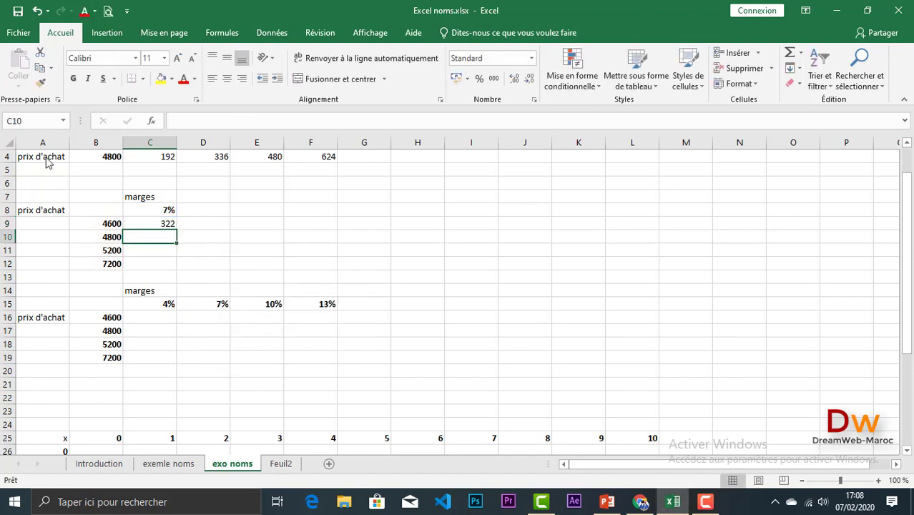
click(146, 224)
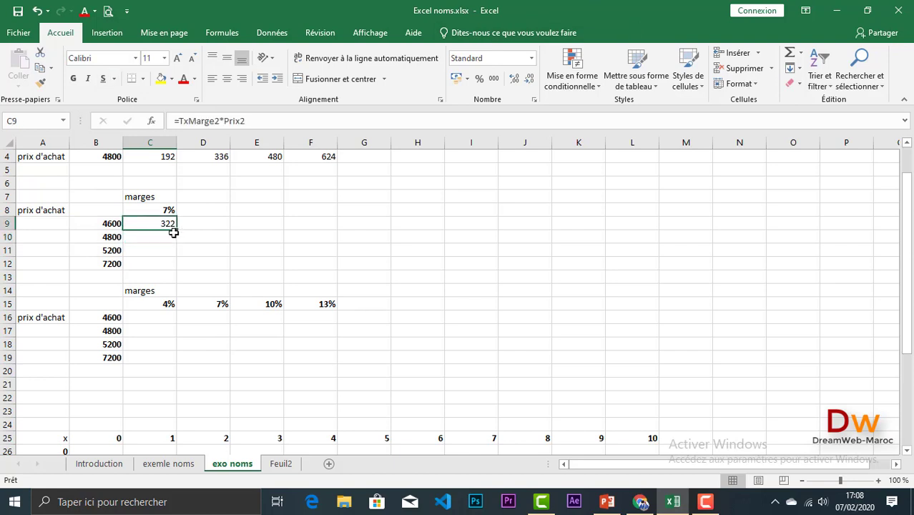
drag(175, 231, 173, 268)
Name the third table's margin rates C15:F15 TxMarge3
scroll(145, 244, down, 2)
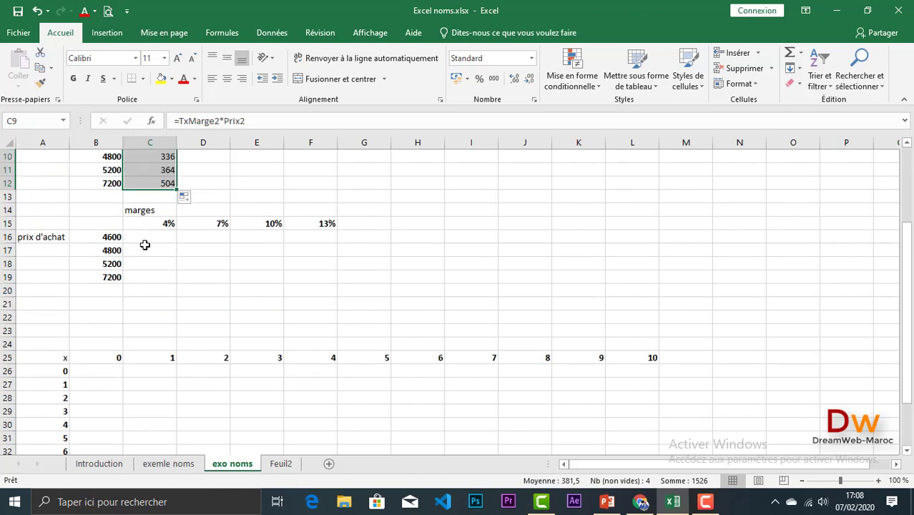
drag(138, 224, 332, 225)
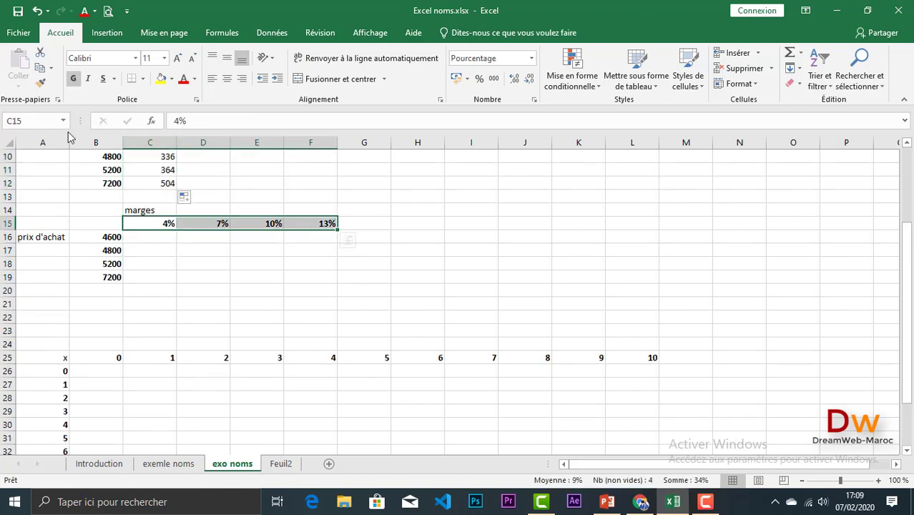
click(45, 117)
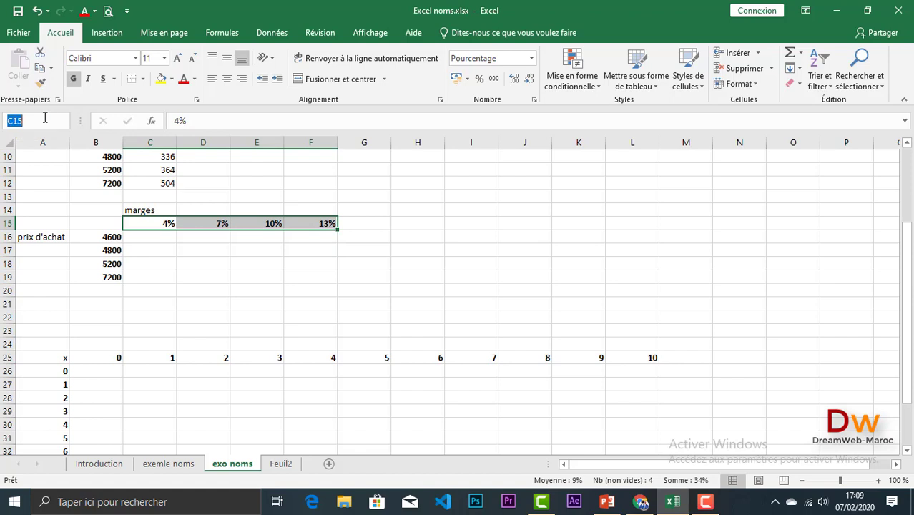
text(TxMarge3)
key(Return)
Name the third table's purchase prices B16:B19 Prix3
drag(106, 237, 102, 275)
click(29, 120)
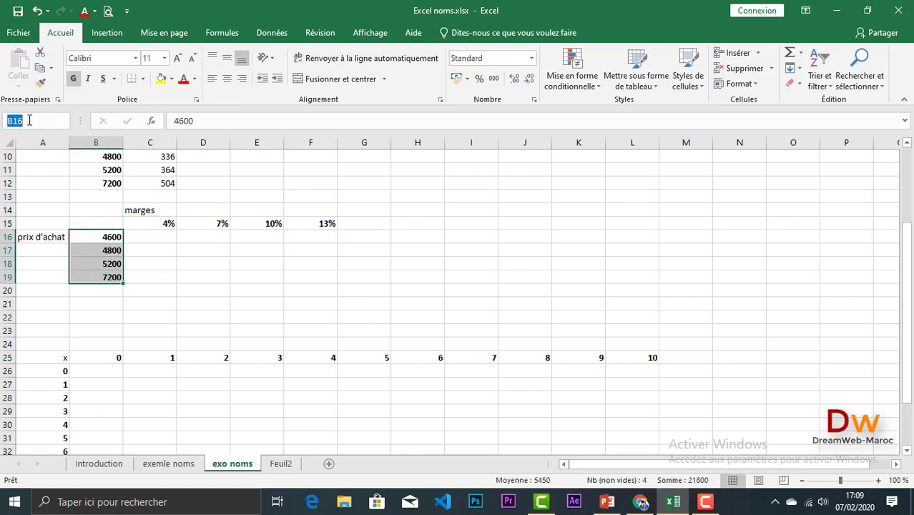
text(Prix3)
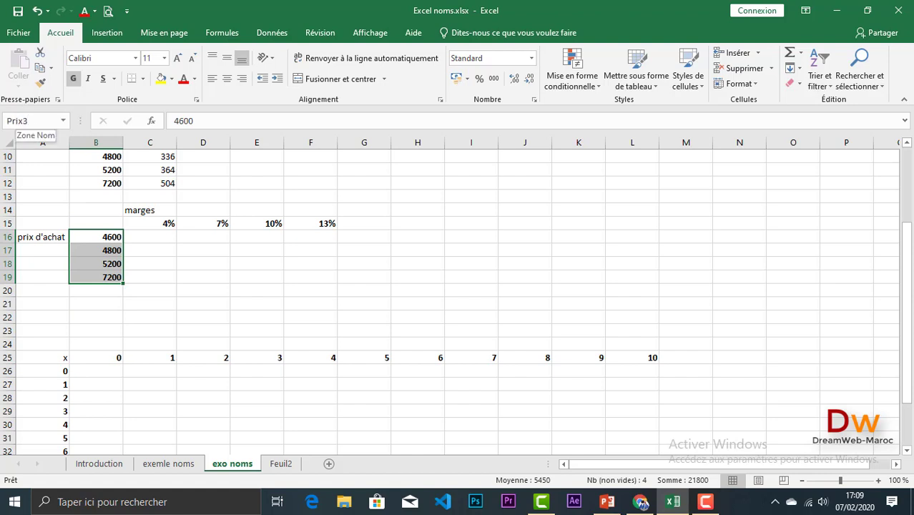
key(Return)
Enter the formula =TxMarge3*Prix3 in C16
click(146, 237)
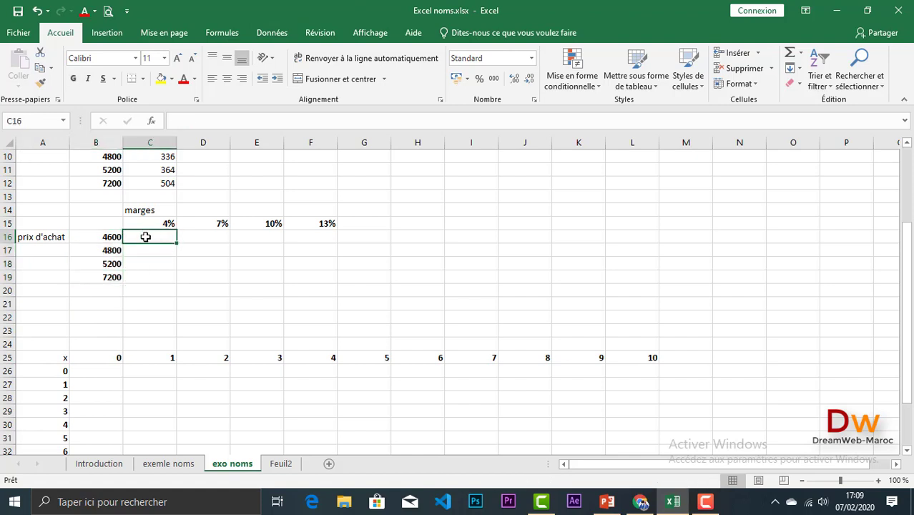
text(=)
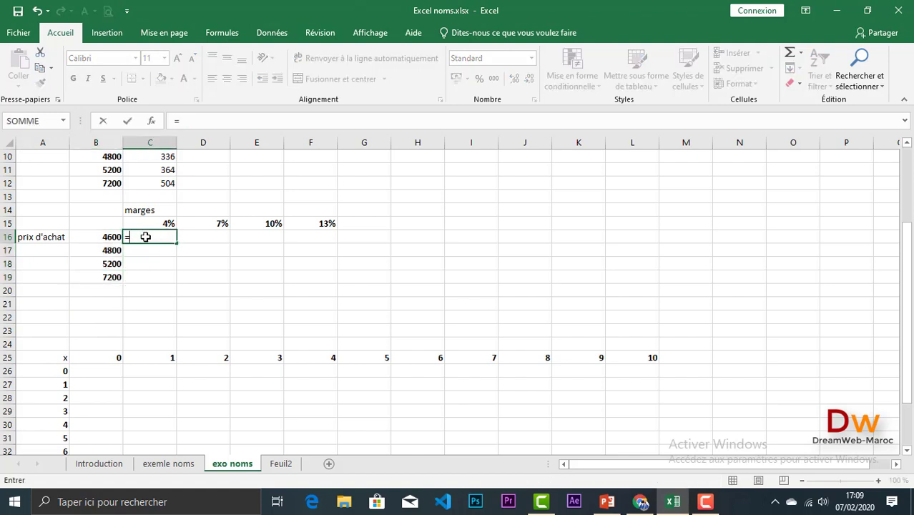
text(txm)
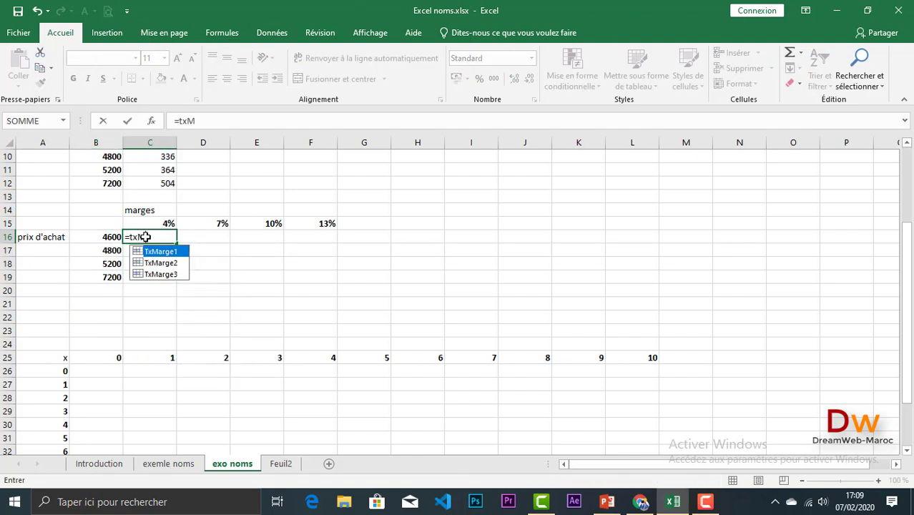
double_click(164, 274)
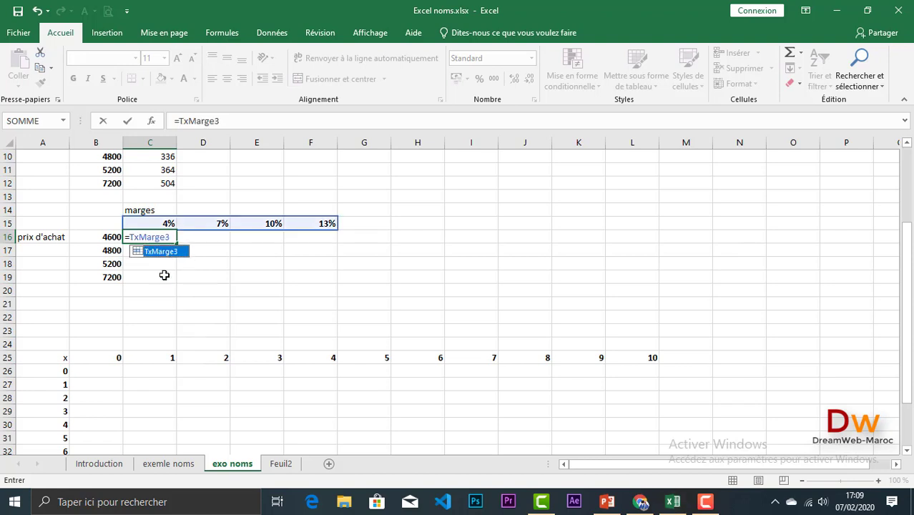
text(*pri)
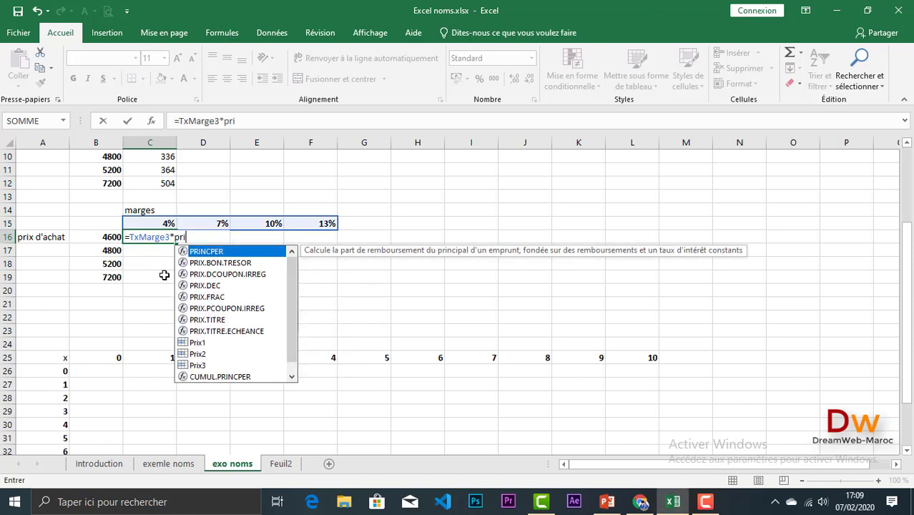
text(x)
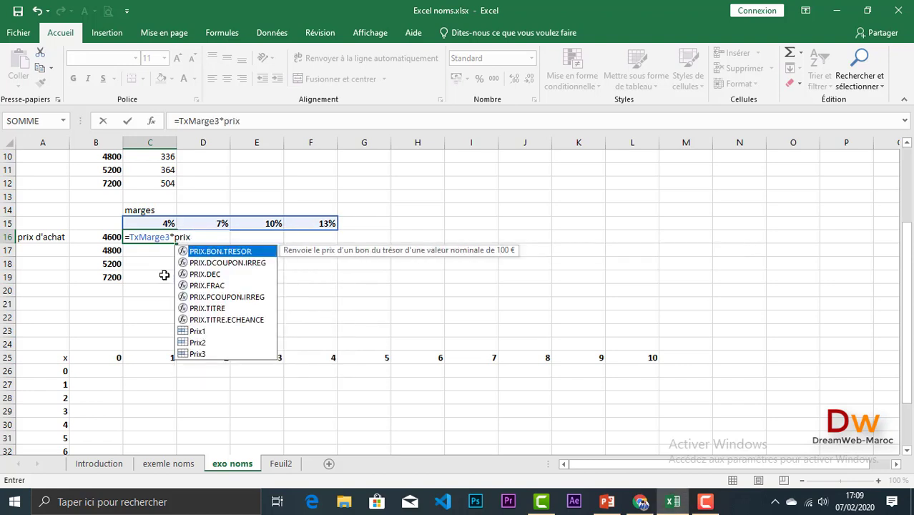
double_click(191, 355)
key(Return)
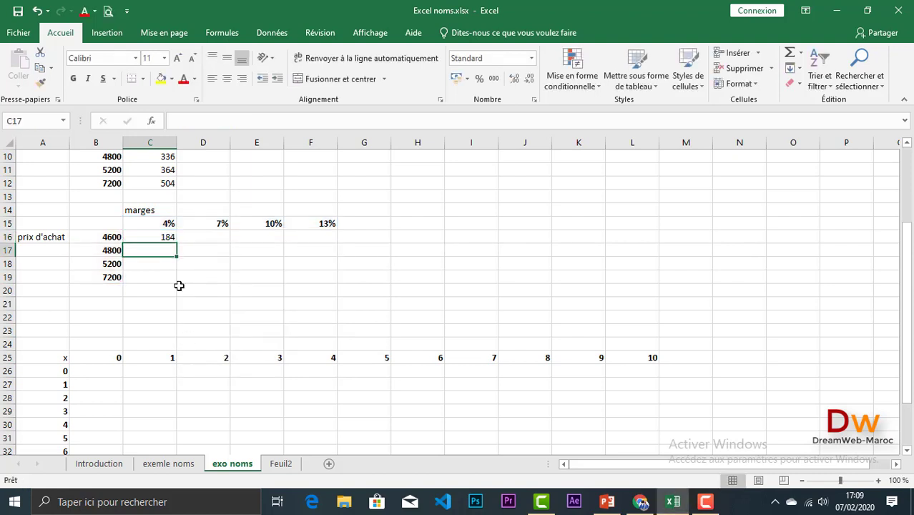
Fill the C16 margin formula across and down the third table through F19
click(146, 236)
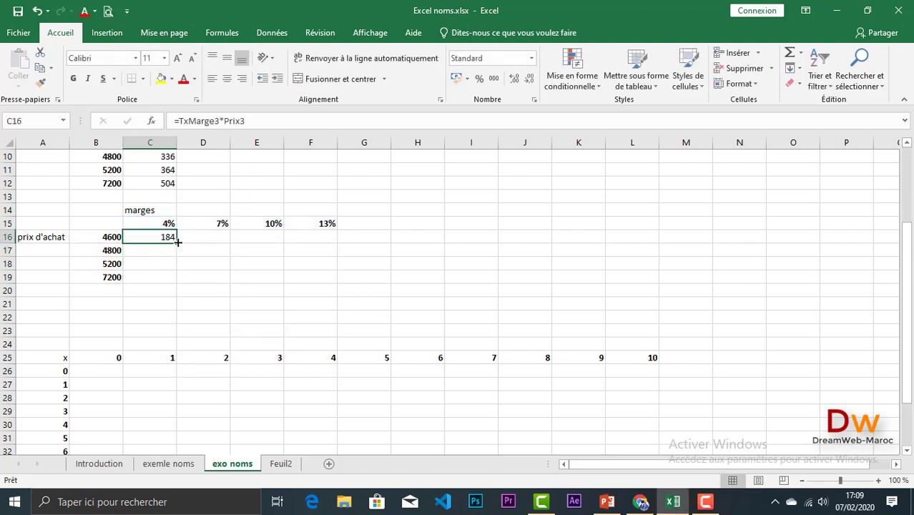
drag(176, 243, 337, 282)
click(238, 263)
Name the multiplication table's header row B25:L25 DonnesL
scroll(236, 265, down, 3)
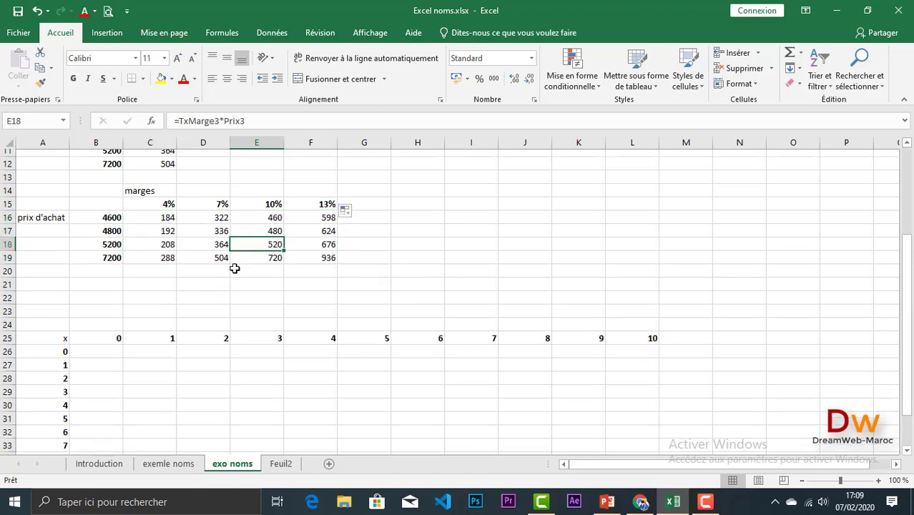
scroll(236, 265, up, 3)
scroll(234, 268, down, 3)
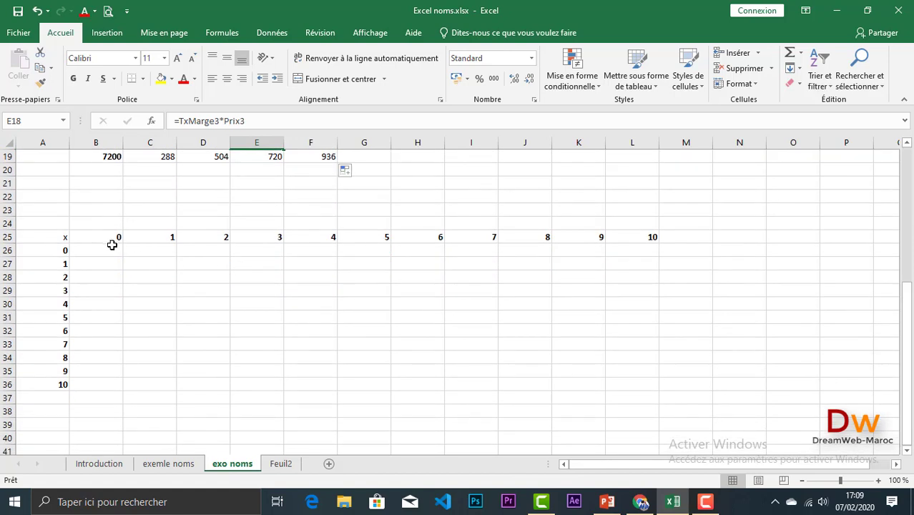
drag(106, 239, 618, 238)
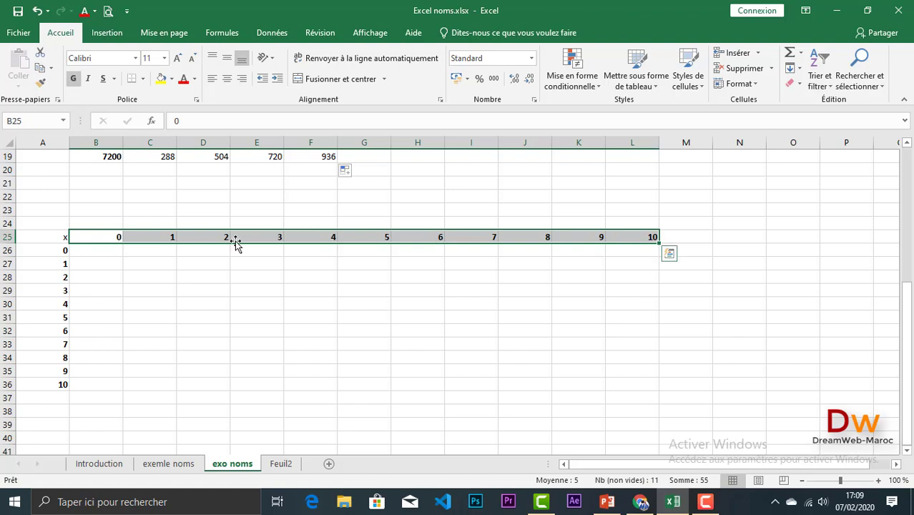
click(26, 120)
text(L)
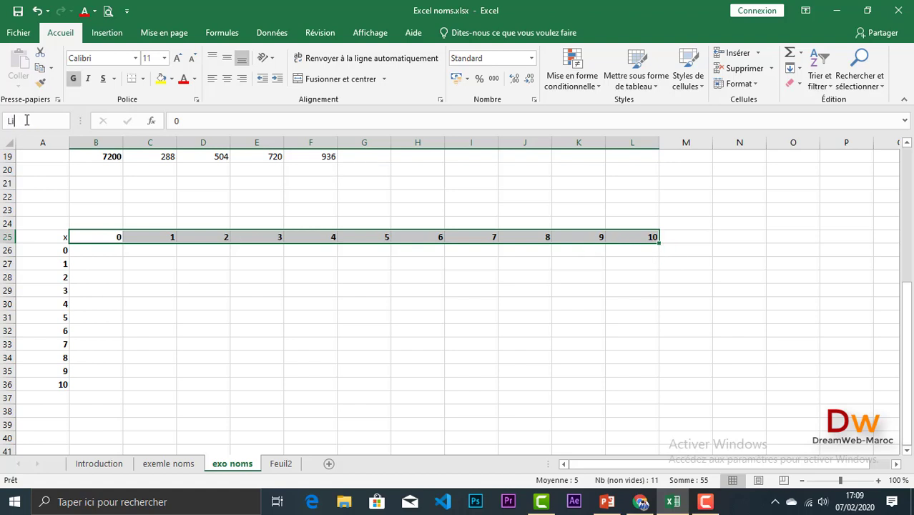
text(igne)
text(Donnes)
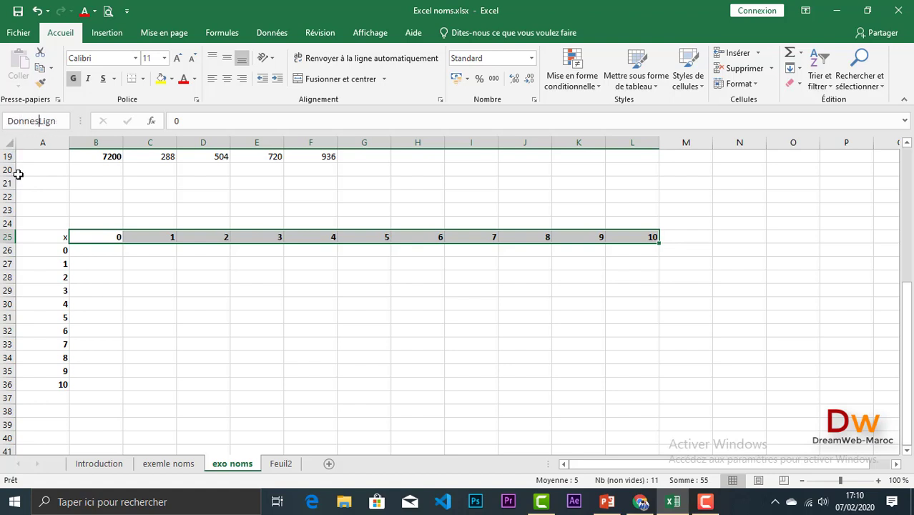
click(58, 121)
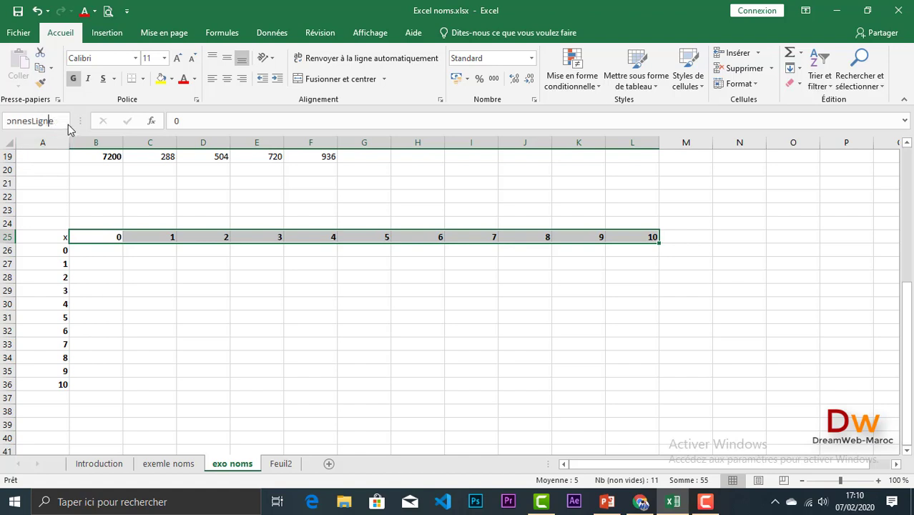
key(BackSpace)
key(BackSpace)
key(BackSpace)
key(BackSpace)
key(Return)
Name the multiplication table's first-column values A26:A36 DonneesC
click(55, 251)
drag(55, 259, 38, 383)
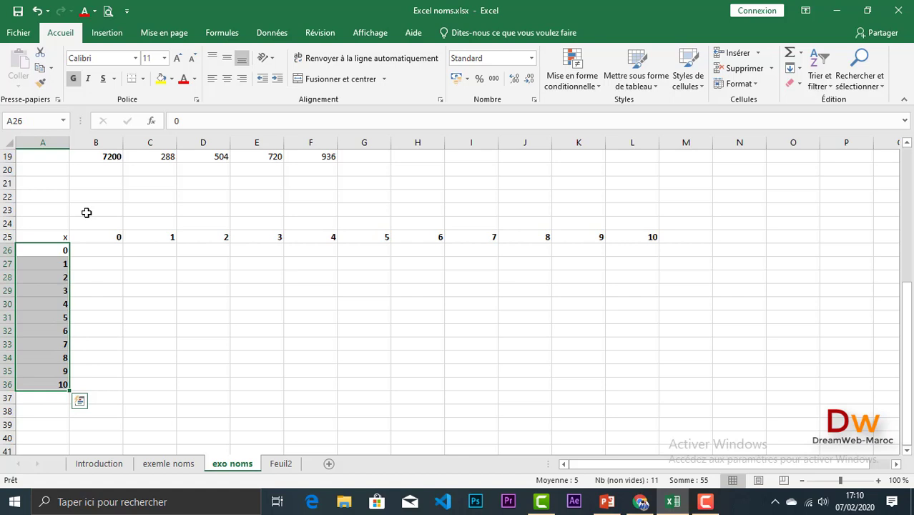
click(29, 119)
text(Donnee)
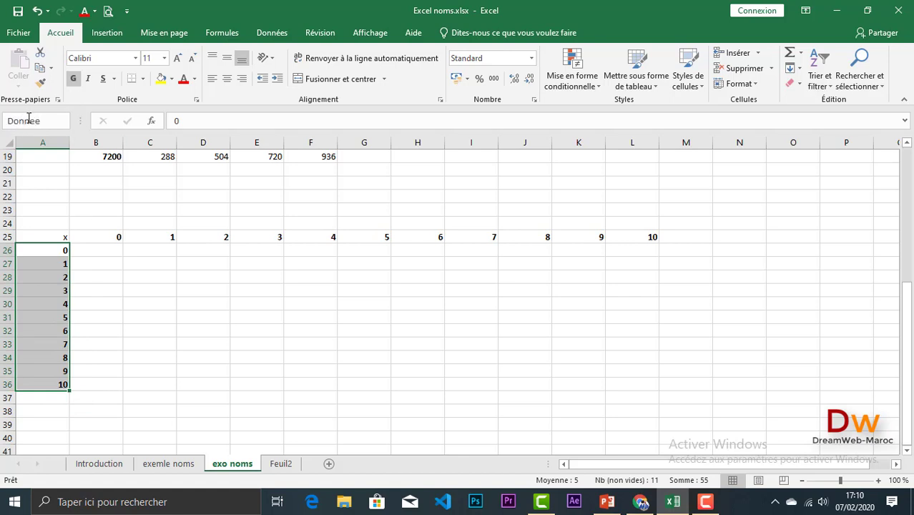
text(sC)
key(Return)
Enter the formula =DonnesL*DonneesC in B26 of the multiplication table
click(88, 252)
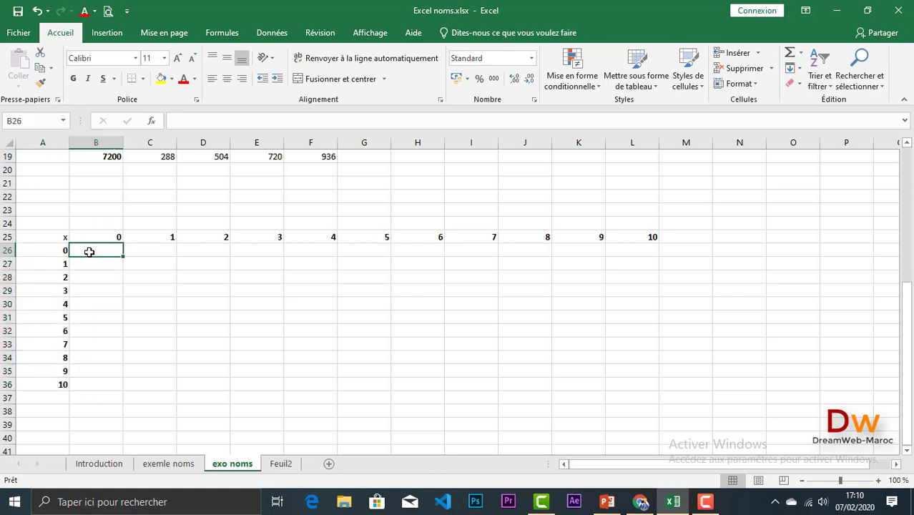
text(=donn)
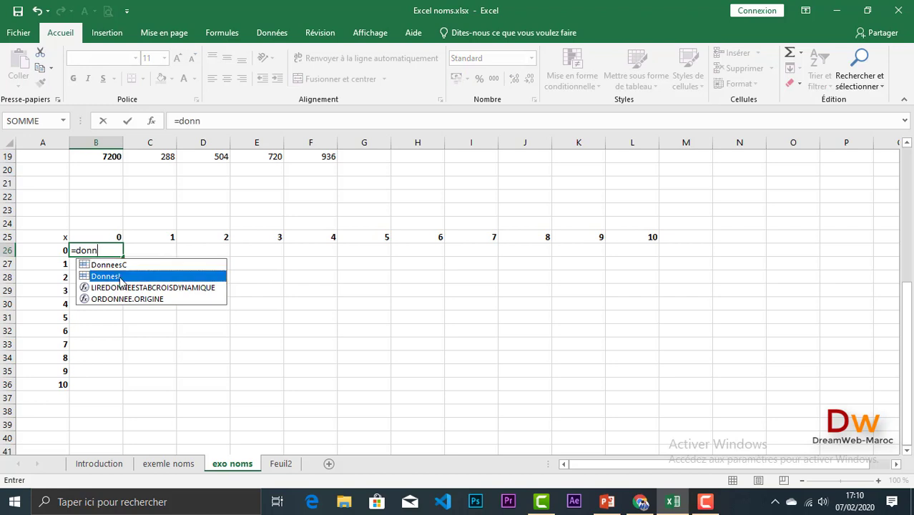
double_click(120, 277)
text(*)
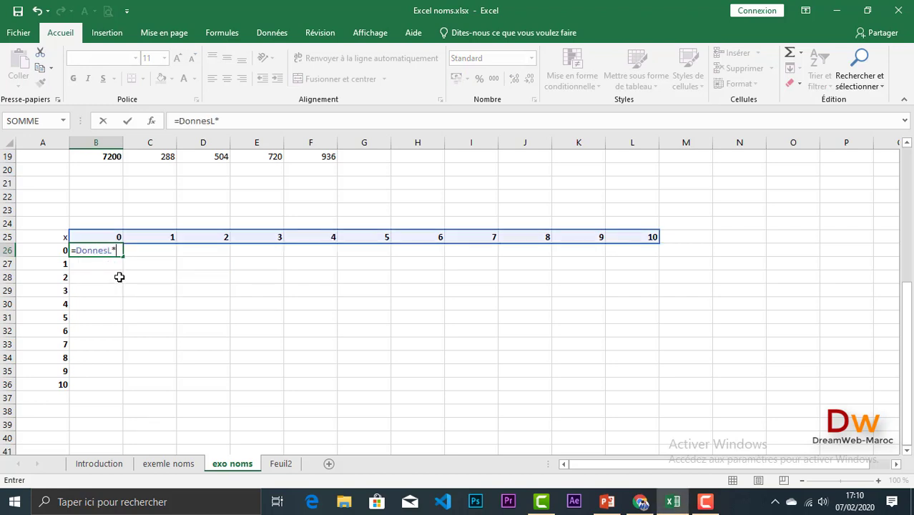
text(donne)
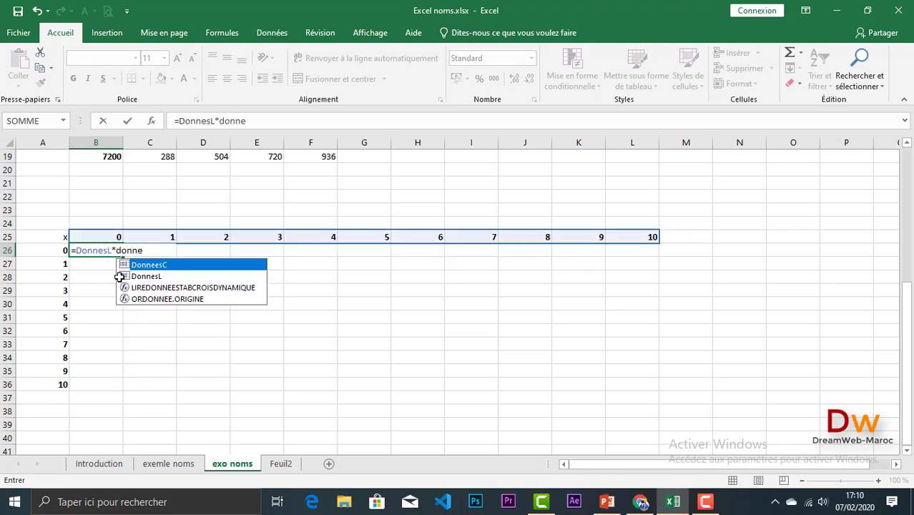
double_click(145, 278)
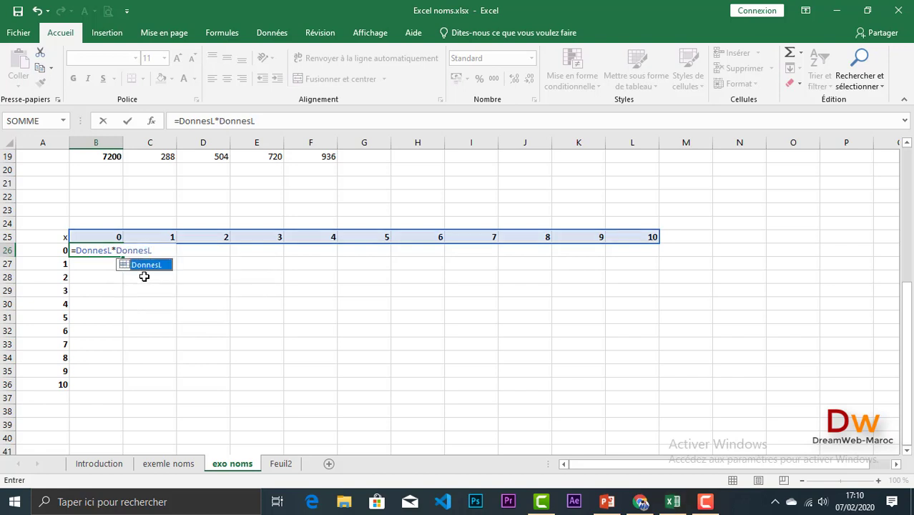
click(157, 250)
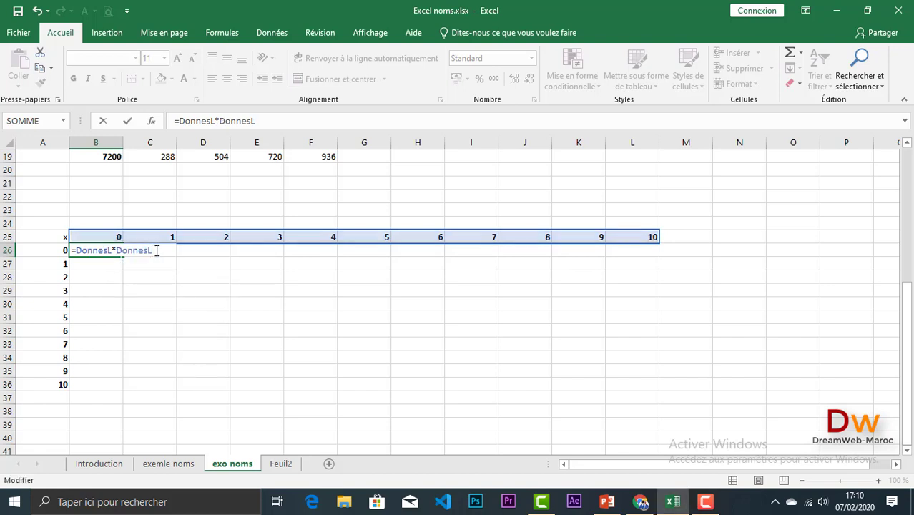
key(BackSpace)
text(c)
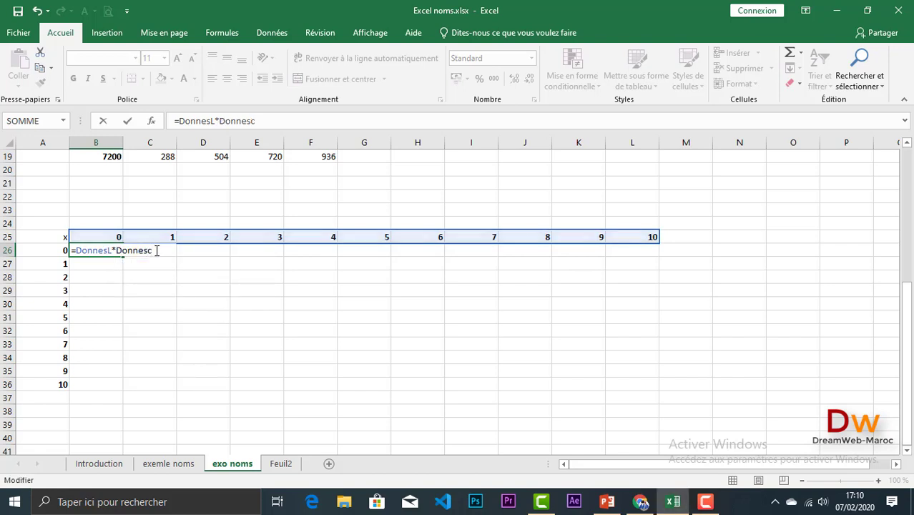
key(BackSpace)
key(BackSpace)
key(BackSpace)
key(BackSpace)
key(BackSpace)
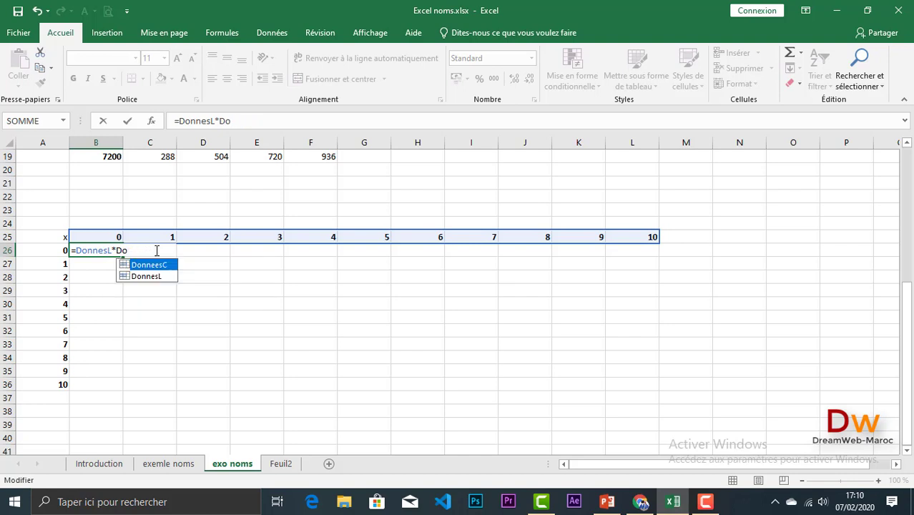
double_click(153, 267)
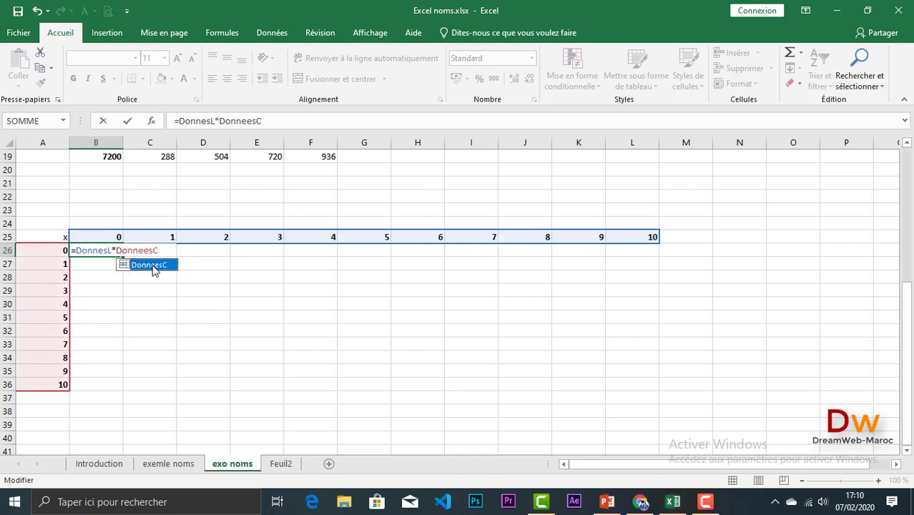
key(Return)
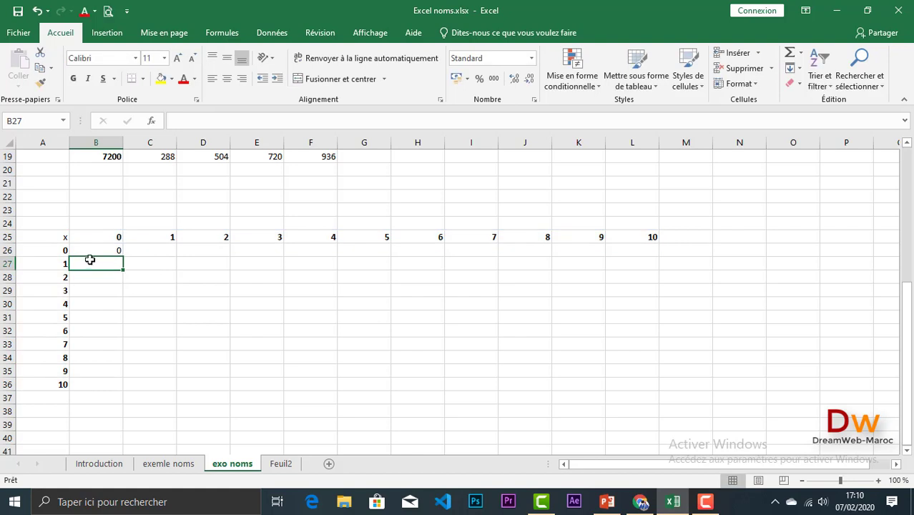
Fill the B26 product formula across the whole multiplication table through L36
click(117, 251)
drag(123, 254, 433, 357)
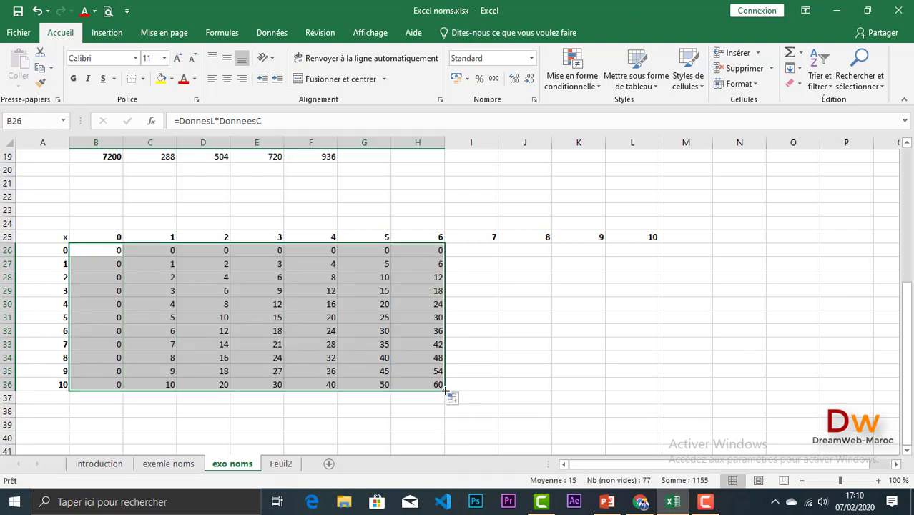
drag(444, 390, 676, 373)
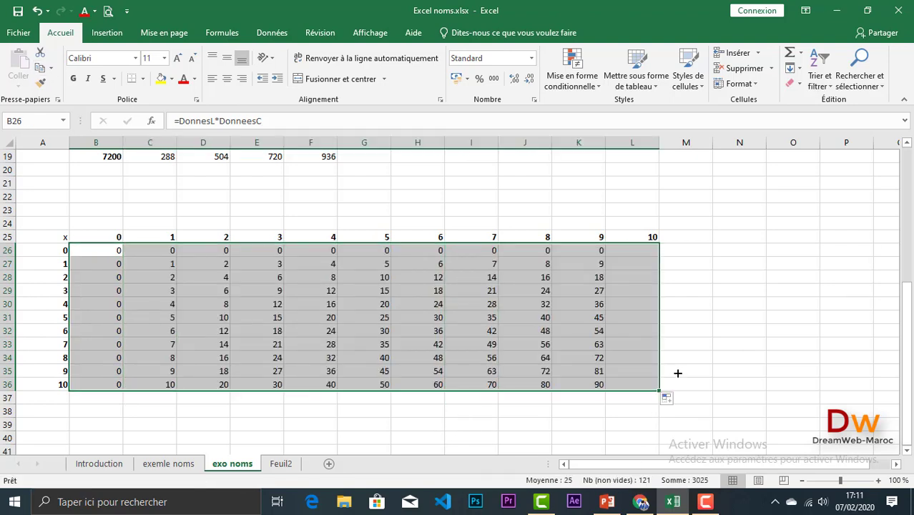
click(459, 367)
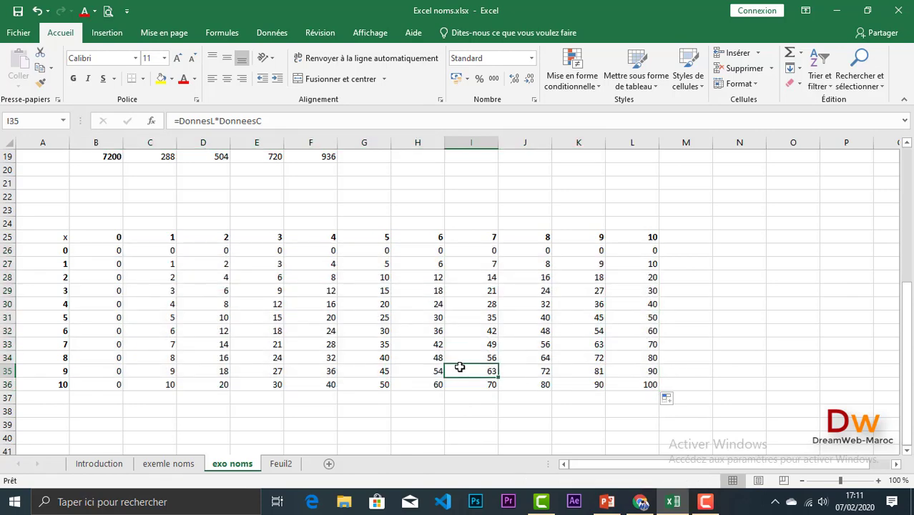
Review the three commission tables on the exemle noms sheet
scroll(459, 367, up, 6)
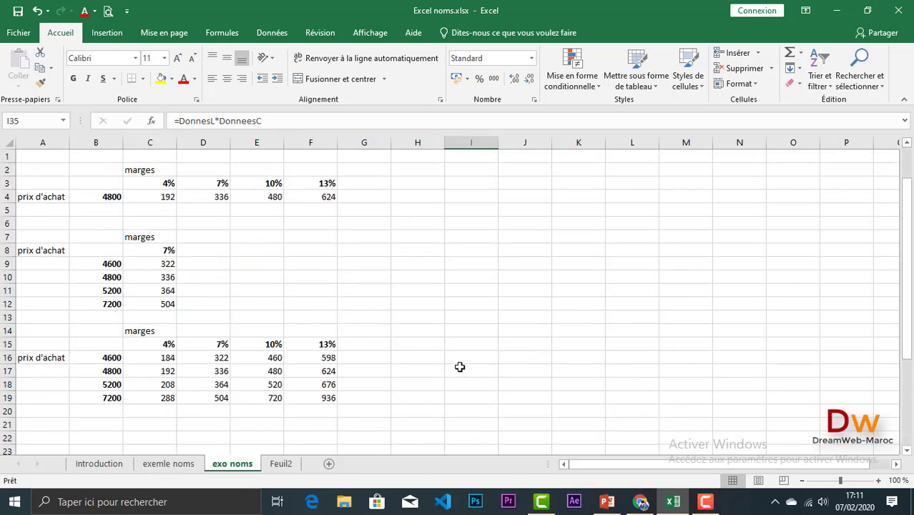
click(164, 464)
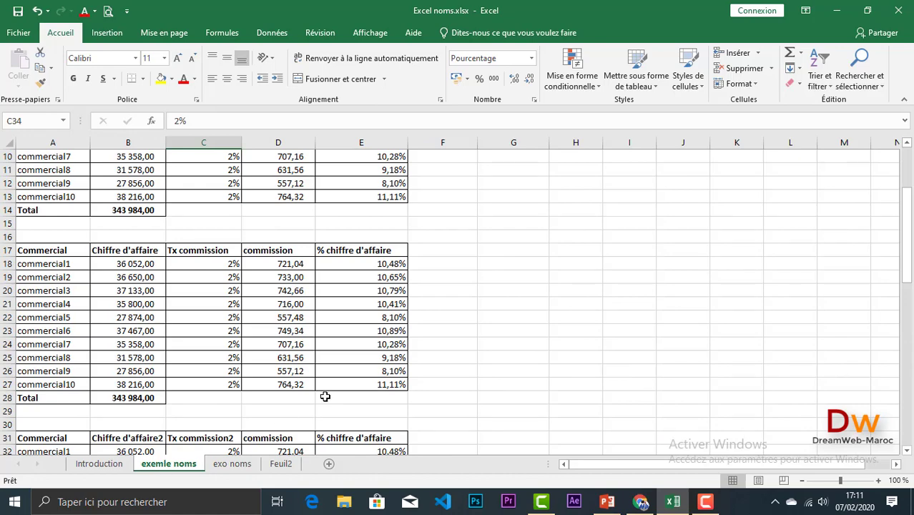
scroll(325, 396, up, 3)
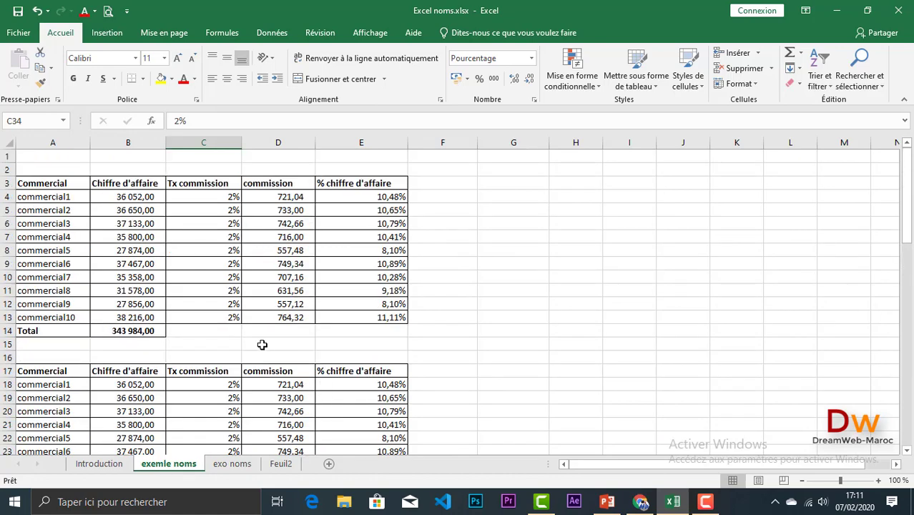
scroll(339, 311, down, 6)
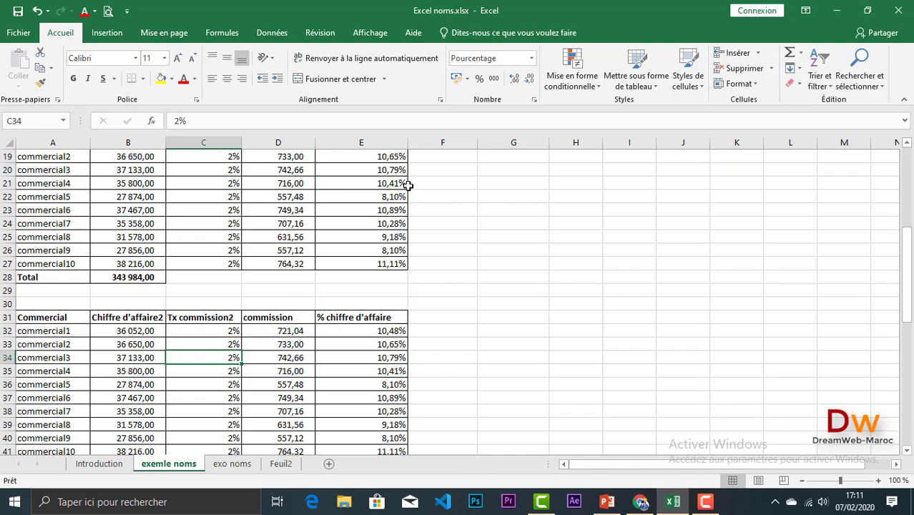
scroll(363, 210, down, 2)
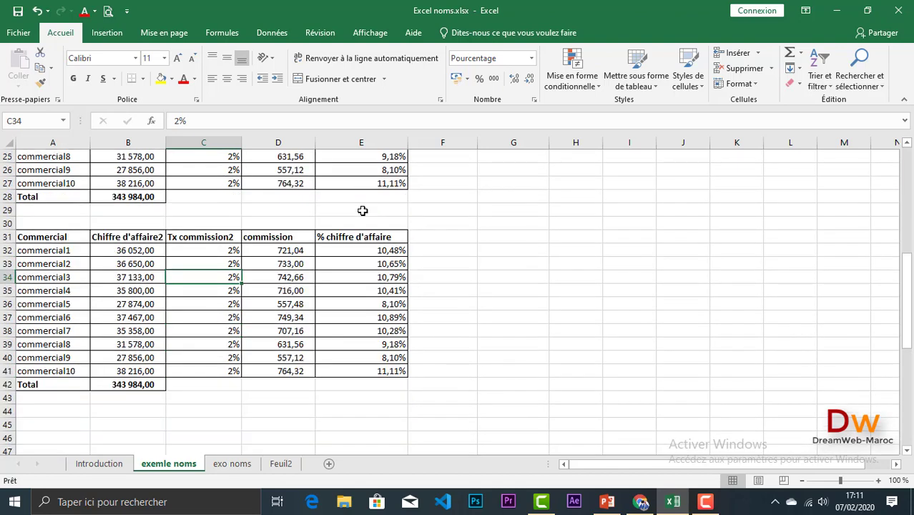